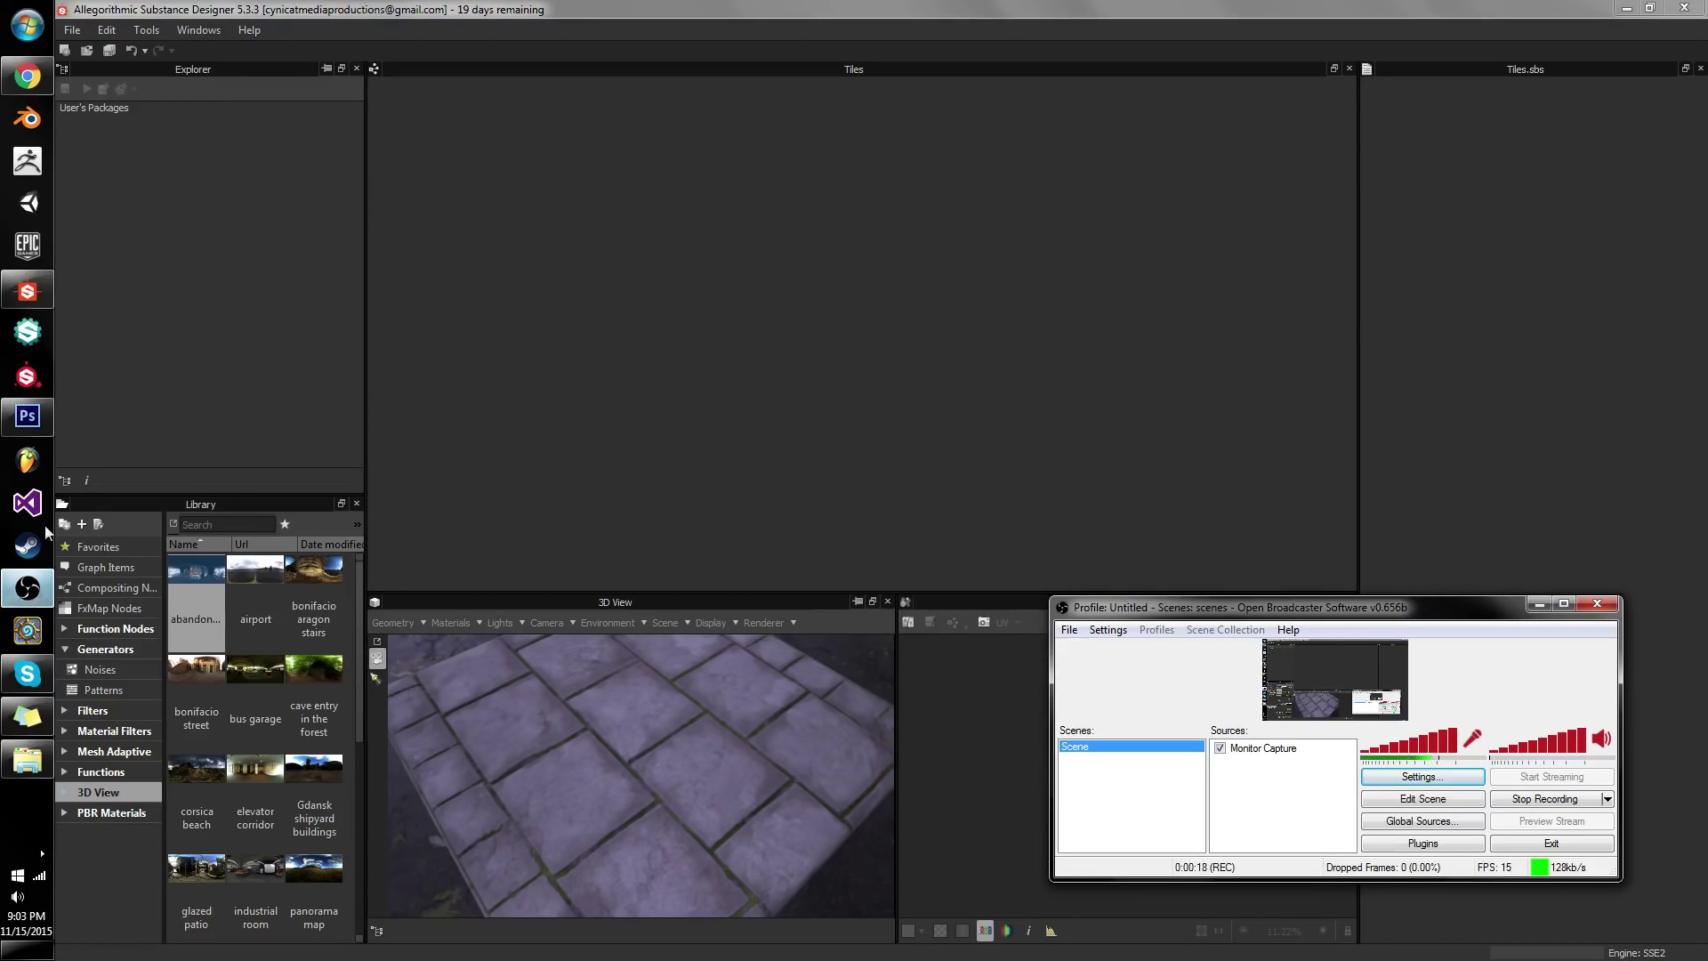
# - Bring the Substance Designer window with the Tiles graph in front of OBS
pyautogui.click(28, 291)
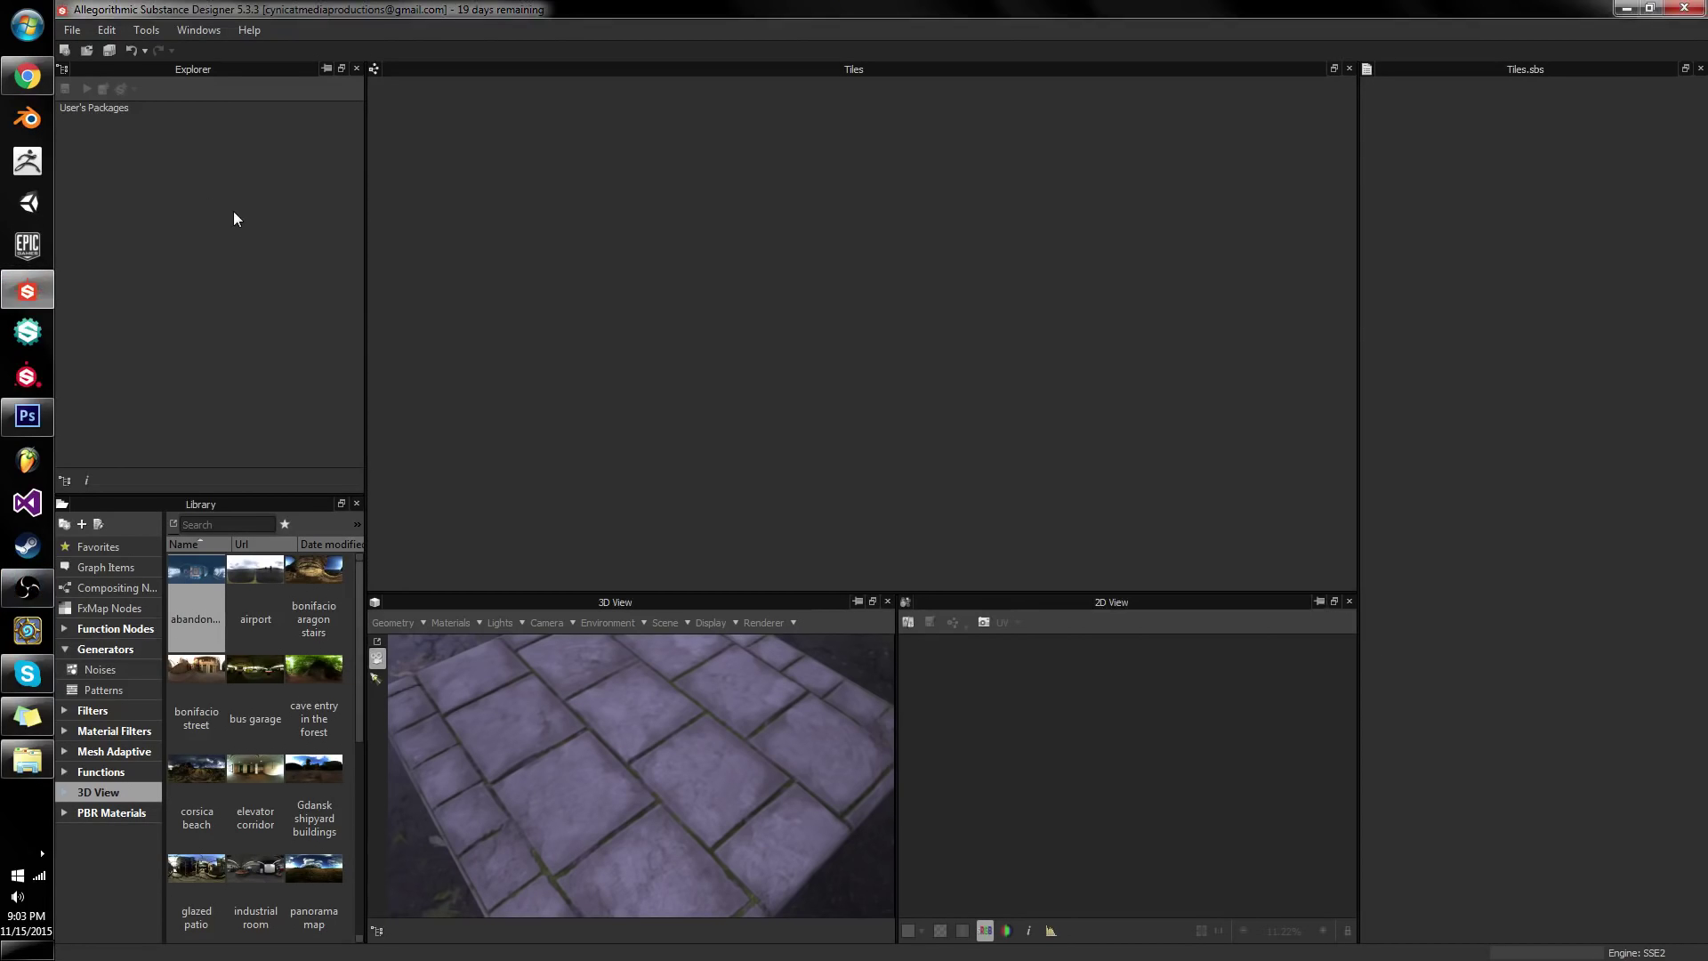
# - Open the New Graph dialog from File > New Substance
pyautogui.rightClick(191, 124)
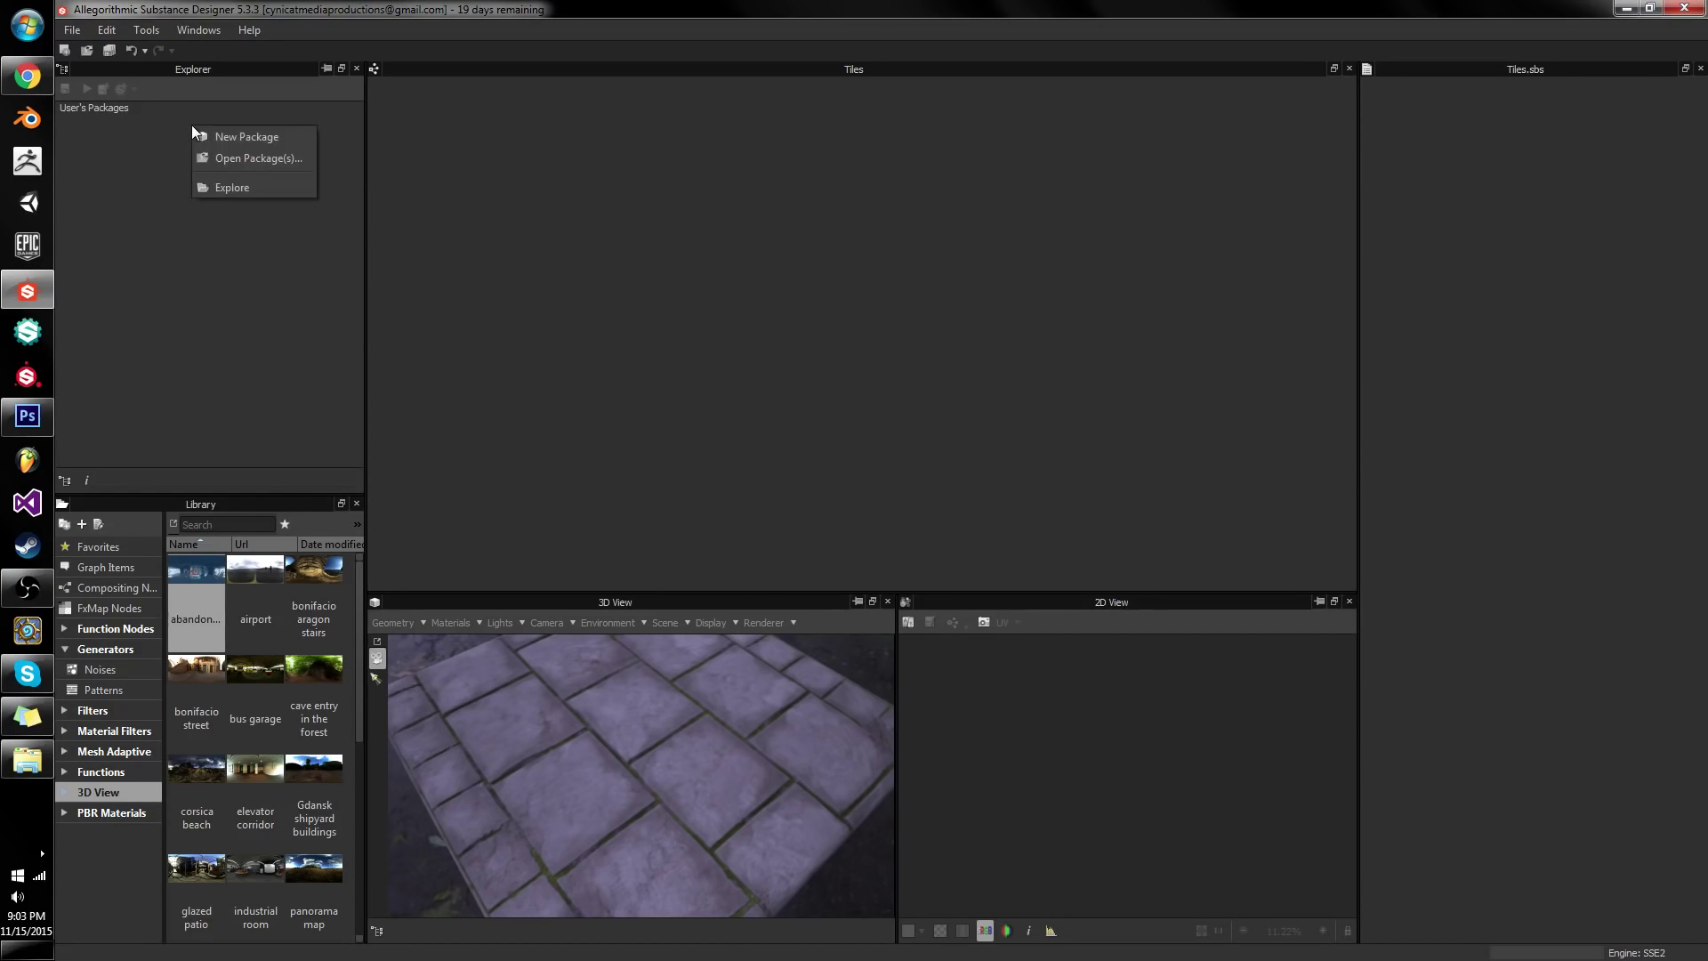
pyautogui.click(89, 131)
pyautogui.click(72, 30)
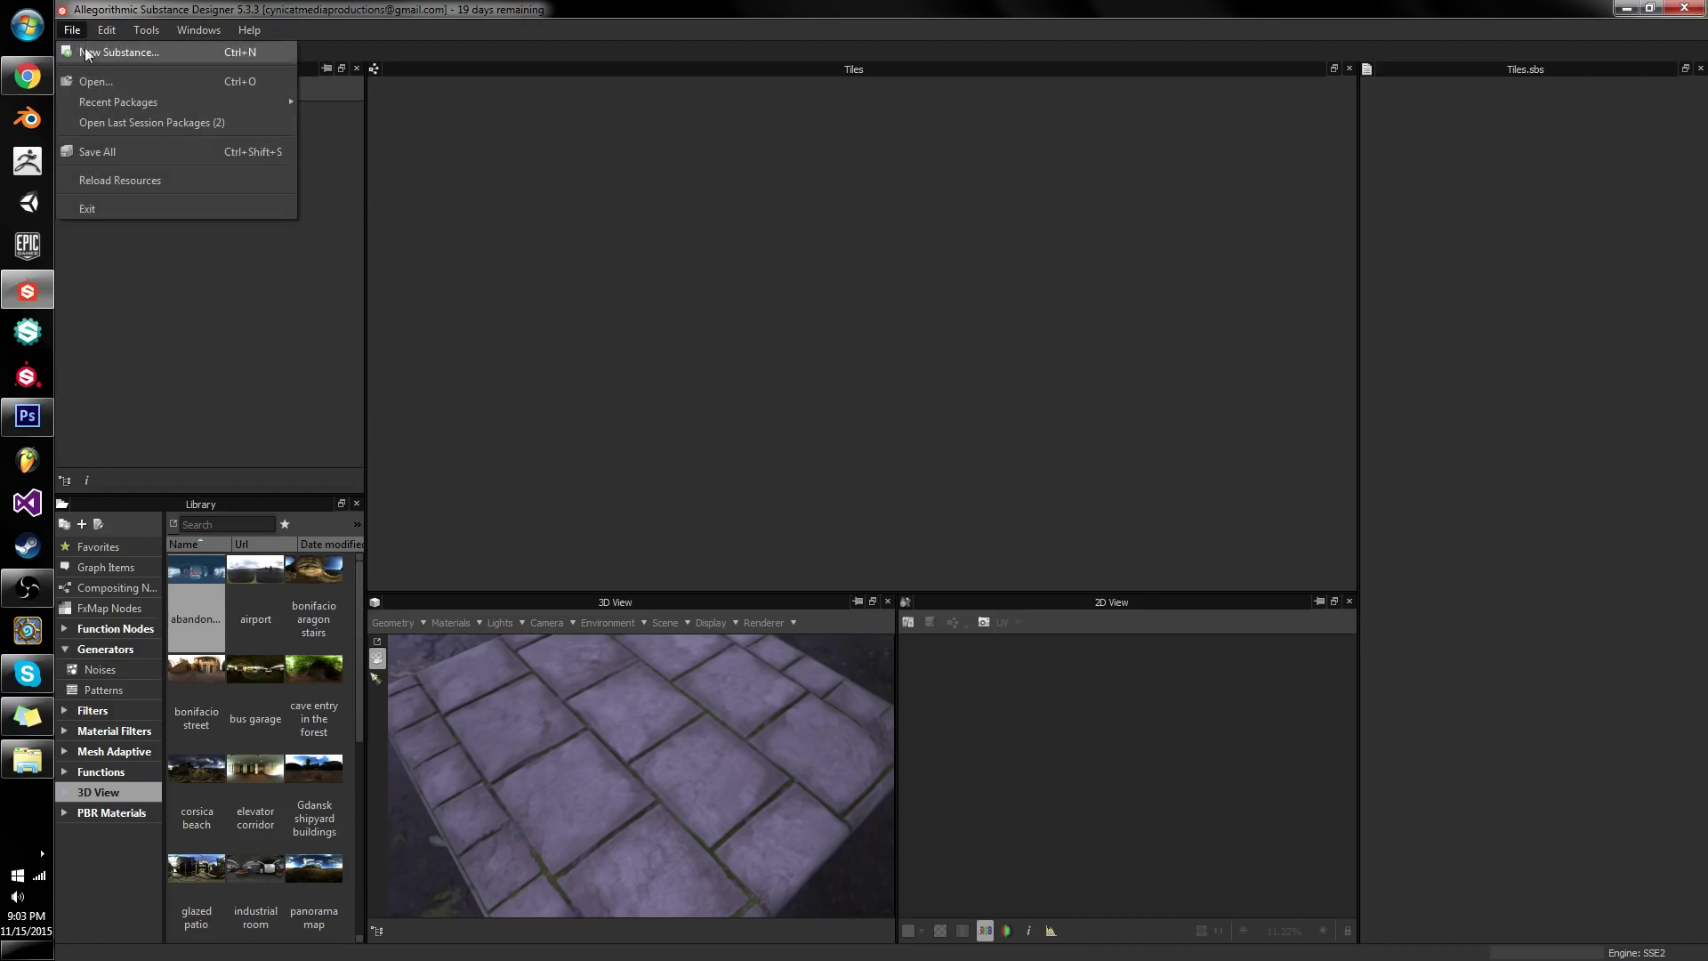
pyautogui.click(92, 52)
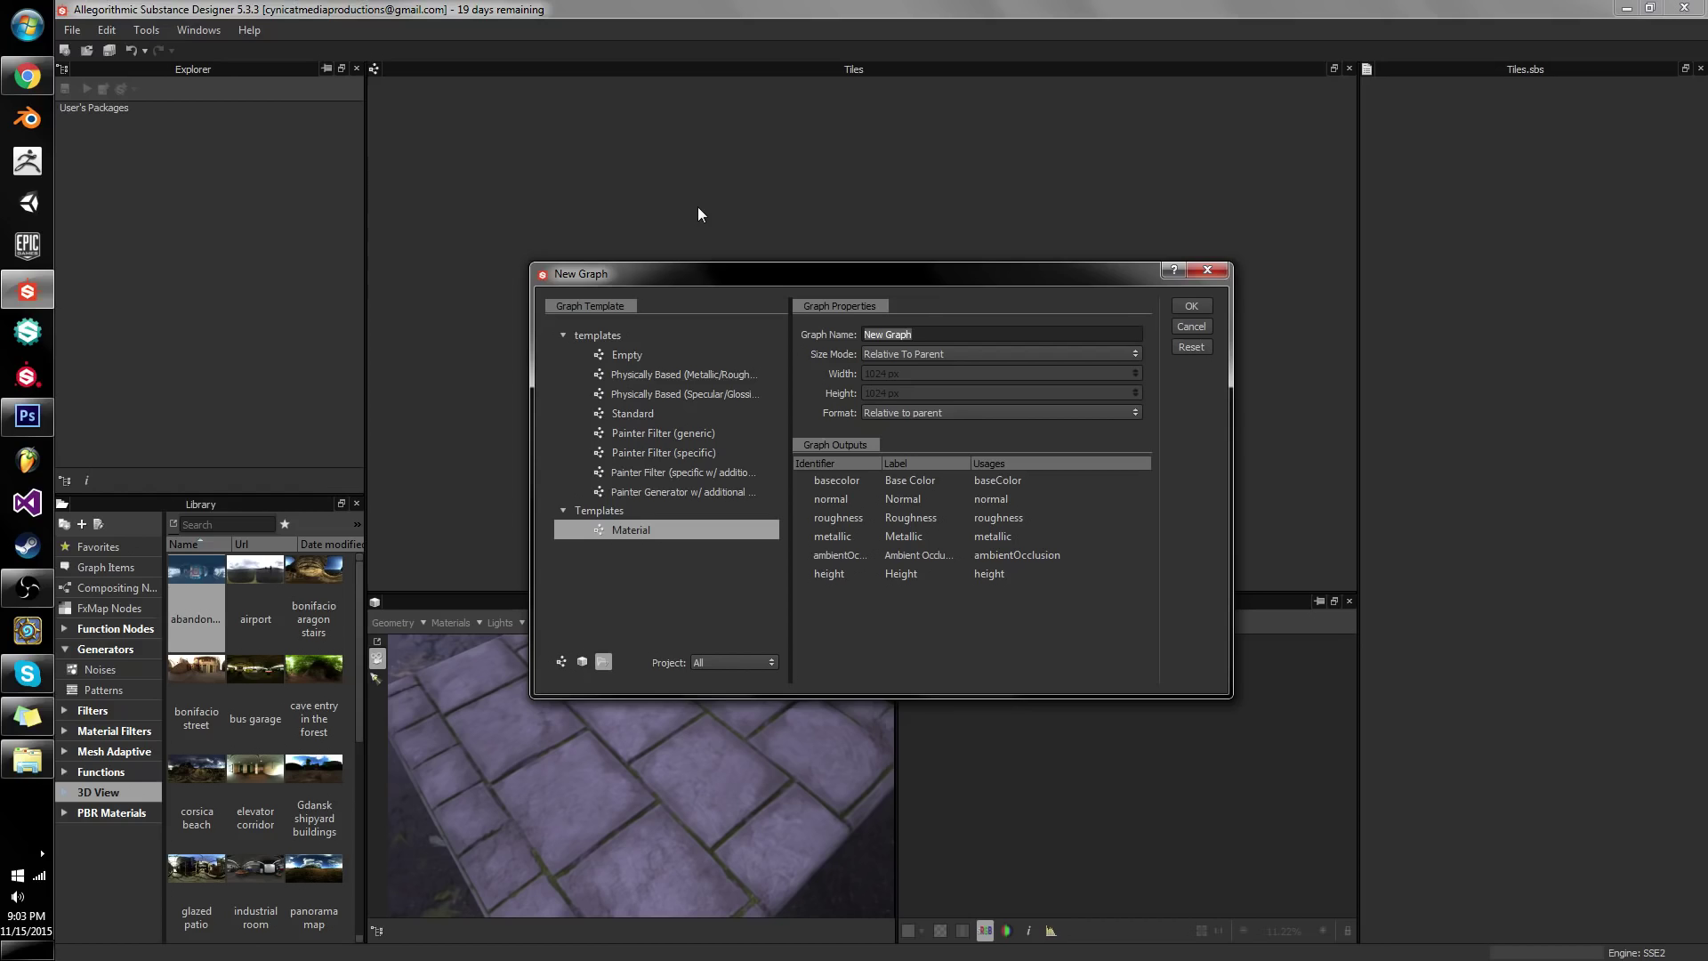
# - Create a graph from the Empty template named 'Stone'
pyautogui.click(720, 377)
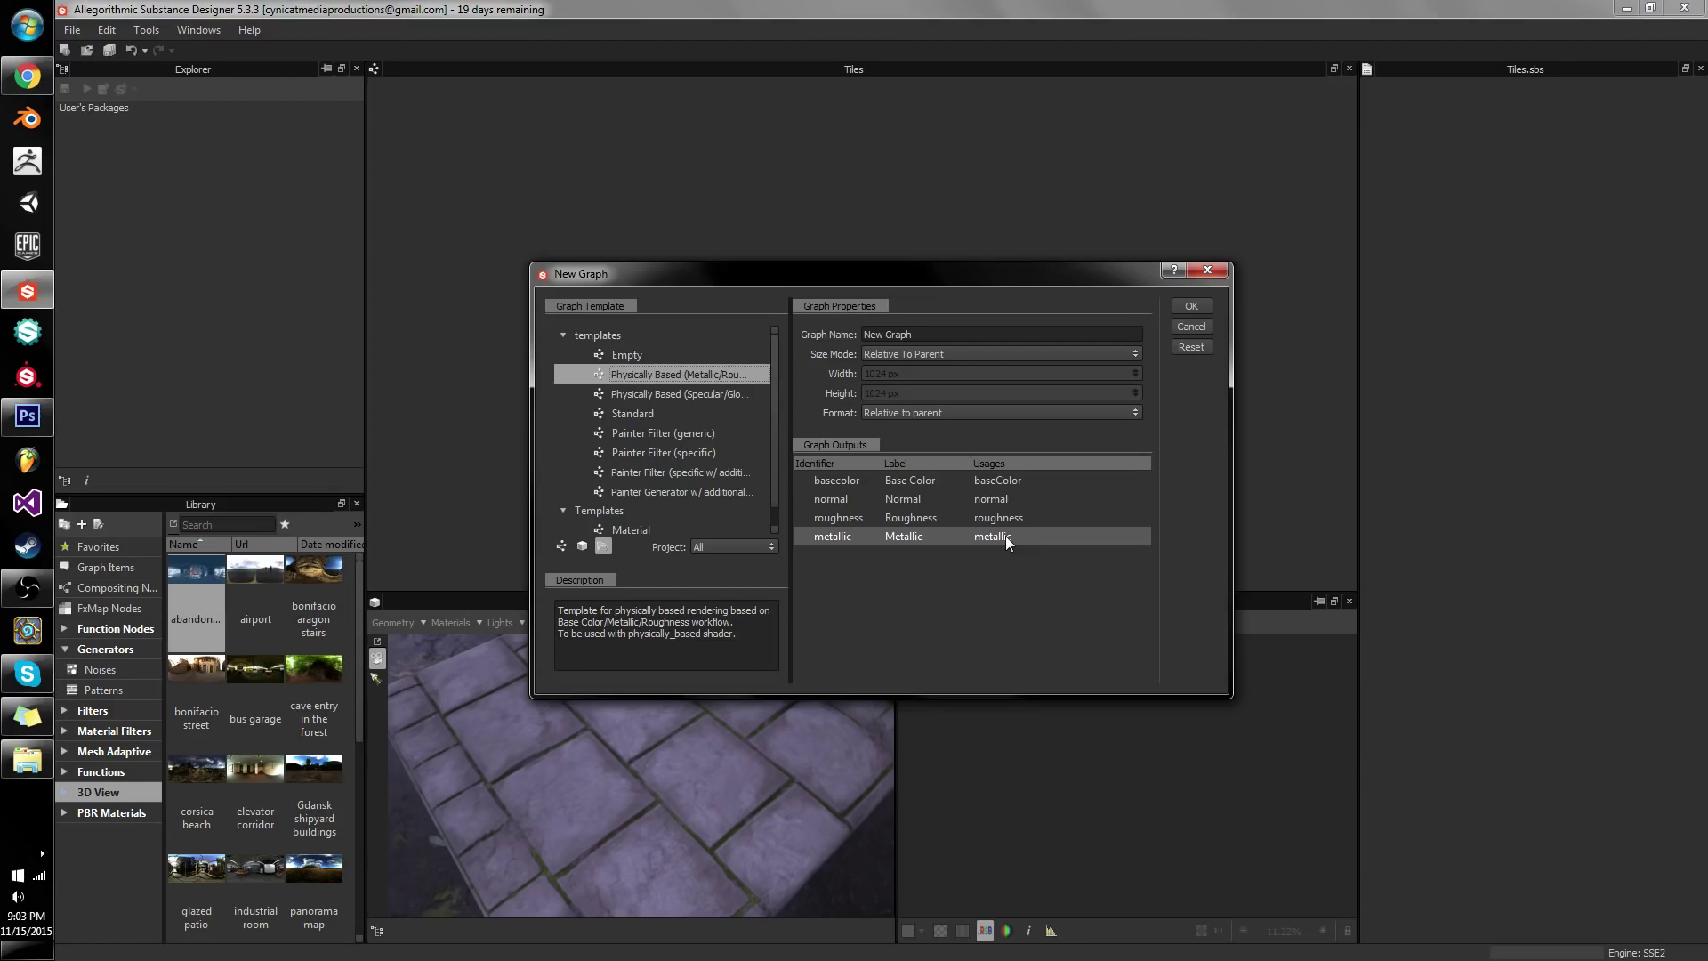
pyautogui.click(723, 353)
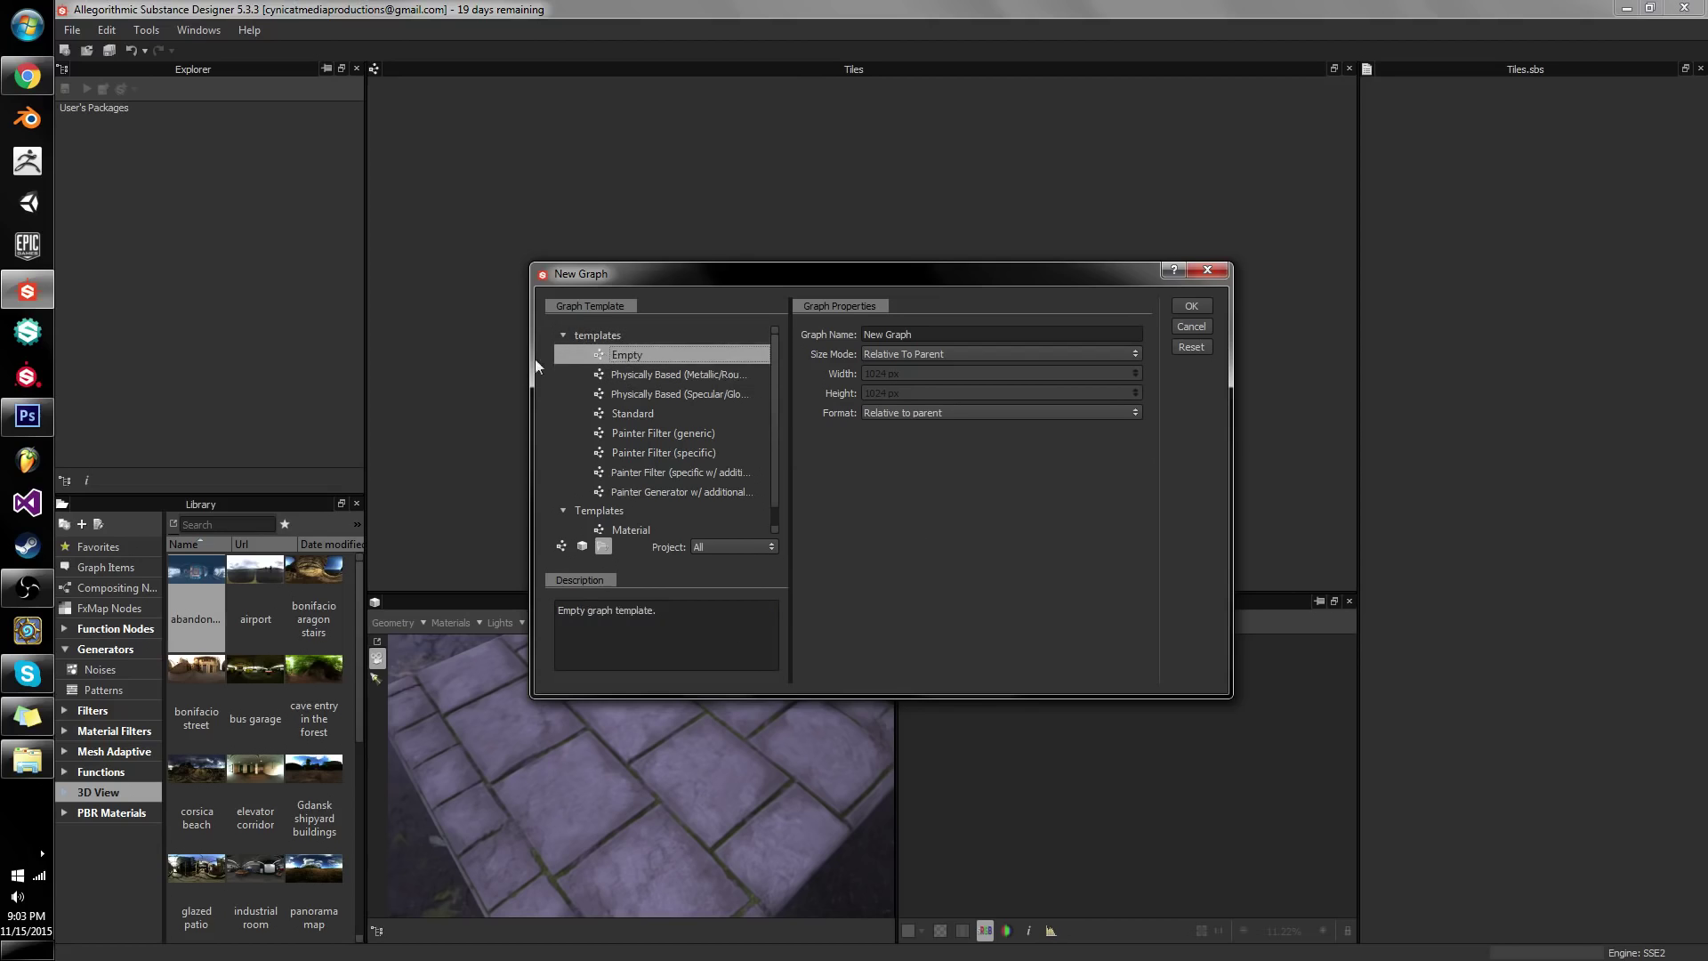
pyautogui.tripleClick(930, 336)
pyautogui.press('BackSpace')
pyautogui.write('Stone')
pyautogui.press('Return')
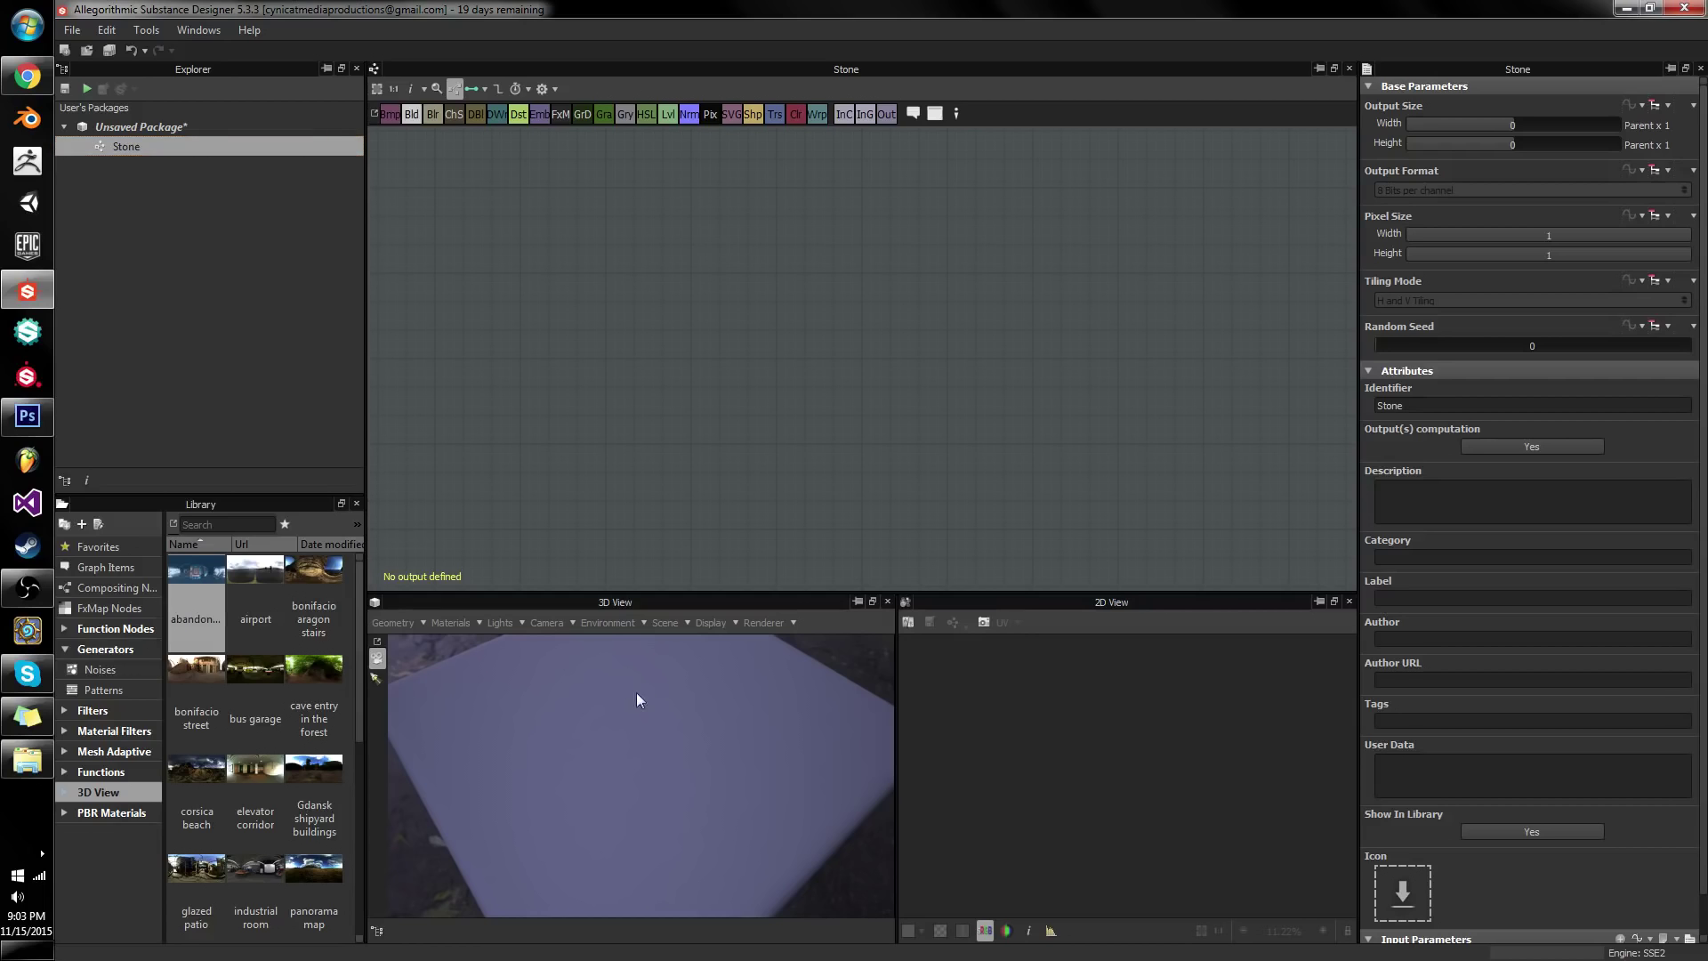
# - Zoom out and orbit the 3D preview to view the cube's side
pyautogui.scroll(-3, 682, 721)
pyautogui.moveTo(675, 719); pyautogui.dragTo(673, 563)
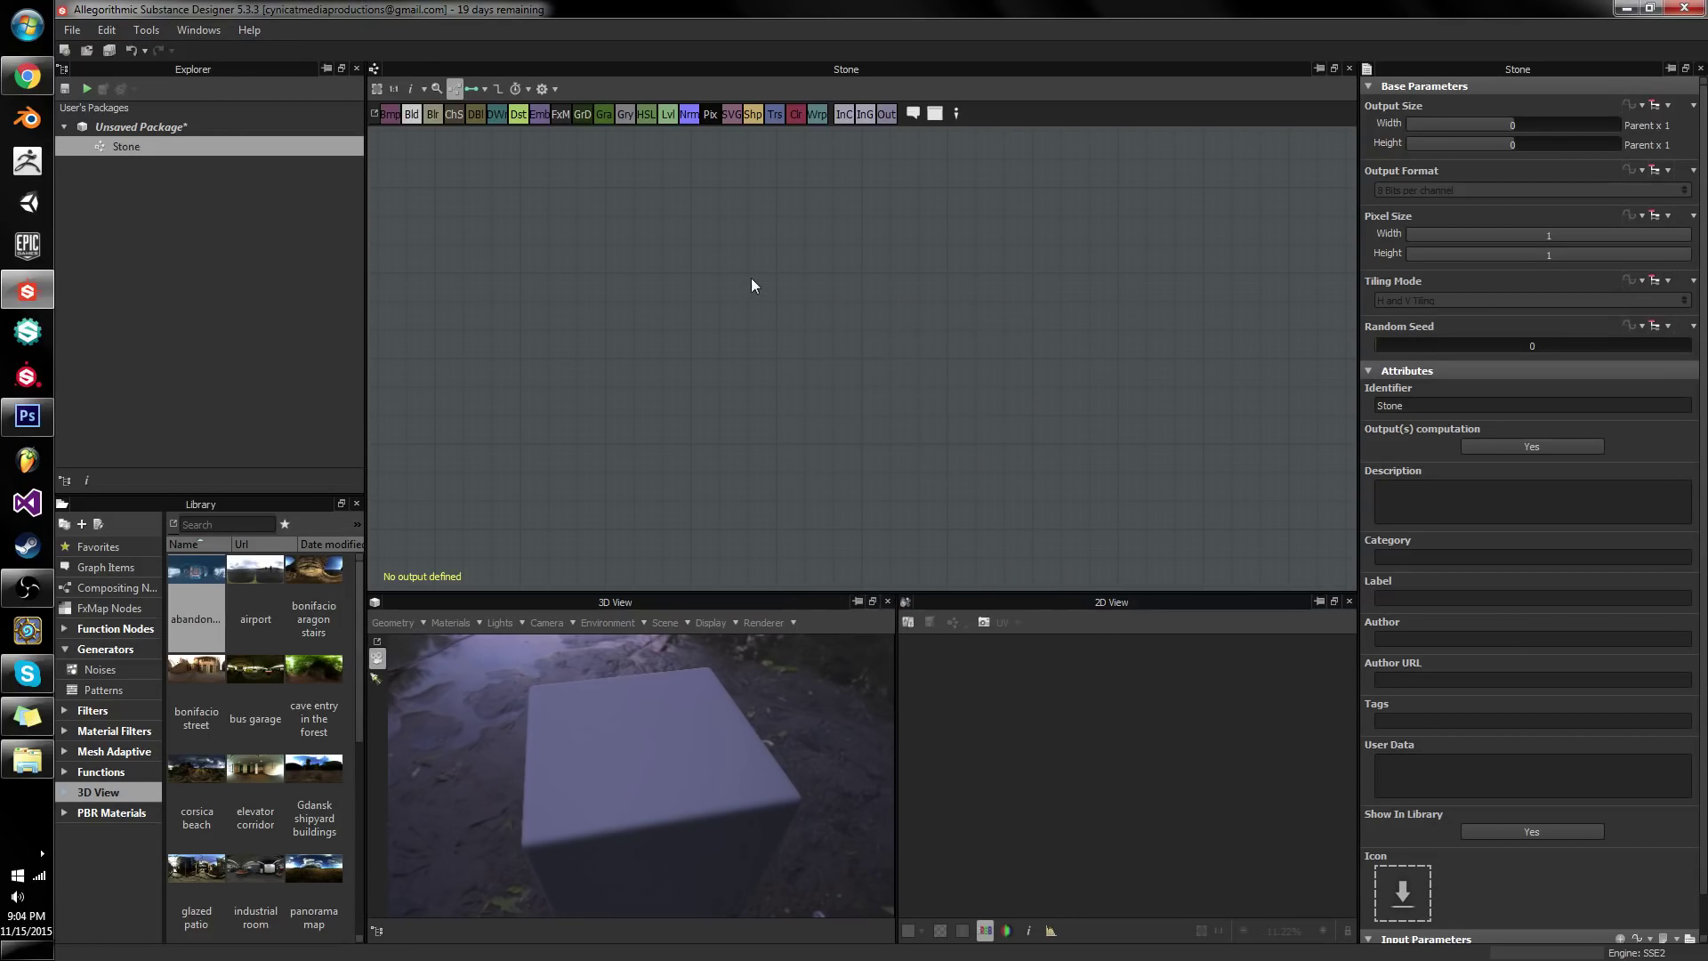
# - Insert a Base Material node by searching 'base' in the node search
pyautogui.press('space')
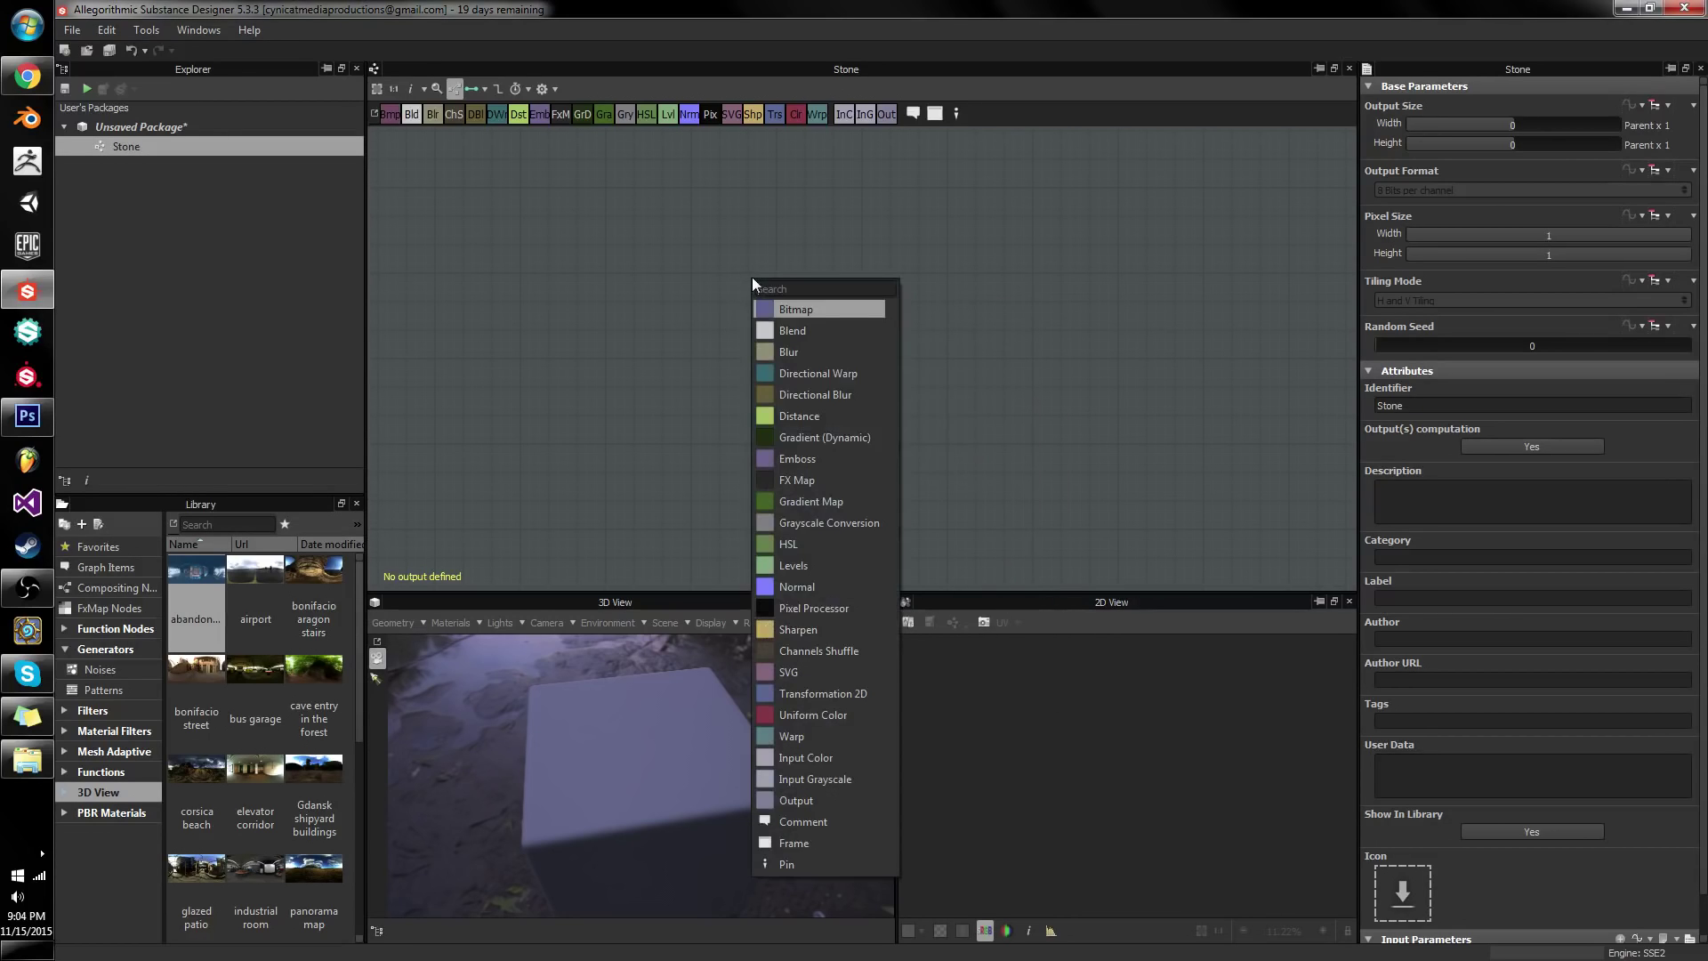
pyautogui.write('base')
pyautogui.press('Down')
pyautogui.press('Down')
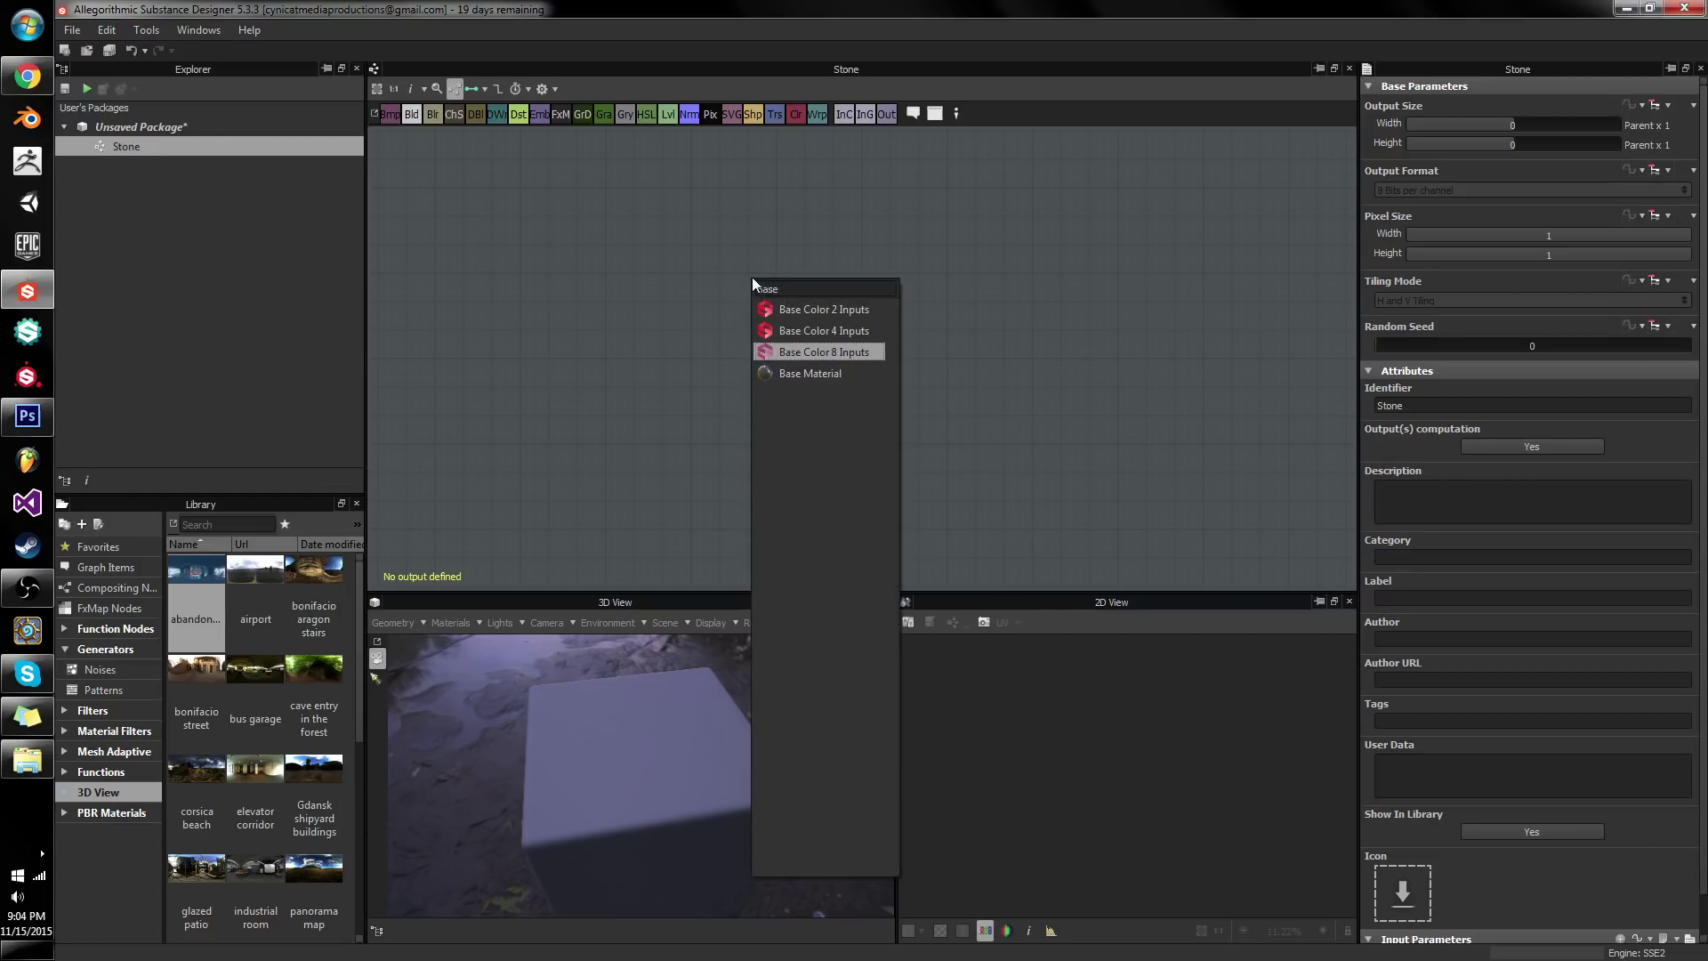
pyautogui.press('Down')
pyautogui.press('Return')
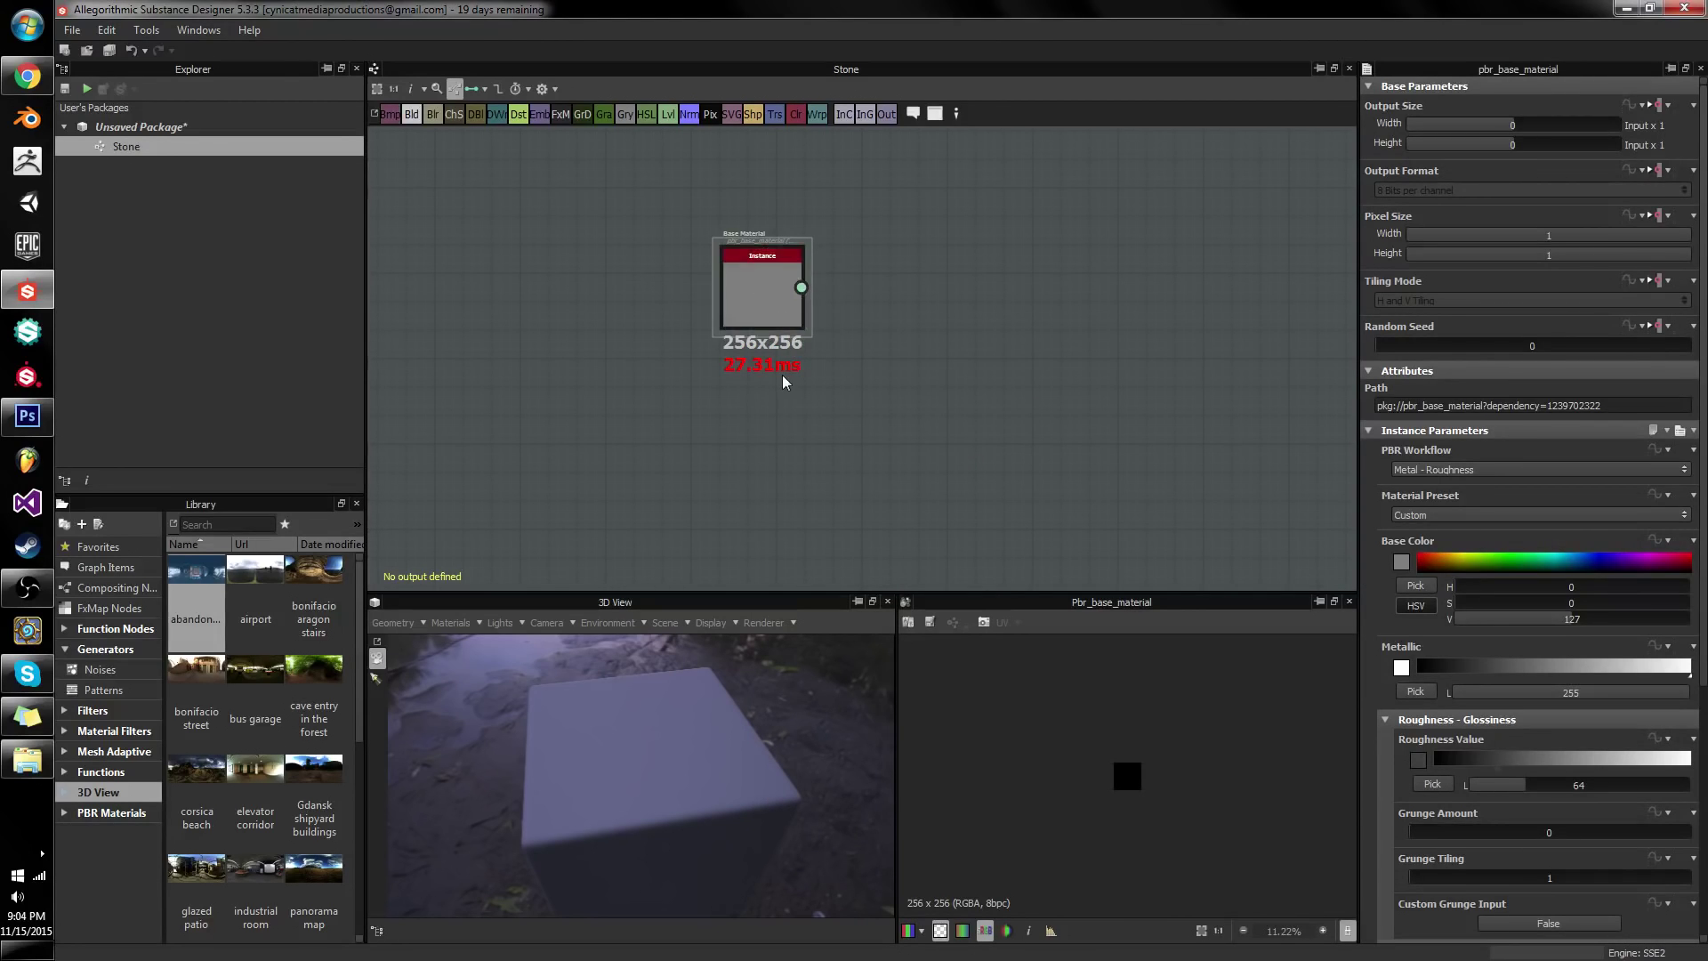
# - Insert a Material Blend node by searching 'Material Bl'
pyautogui.press('space')
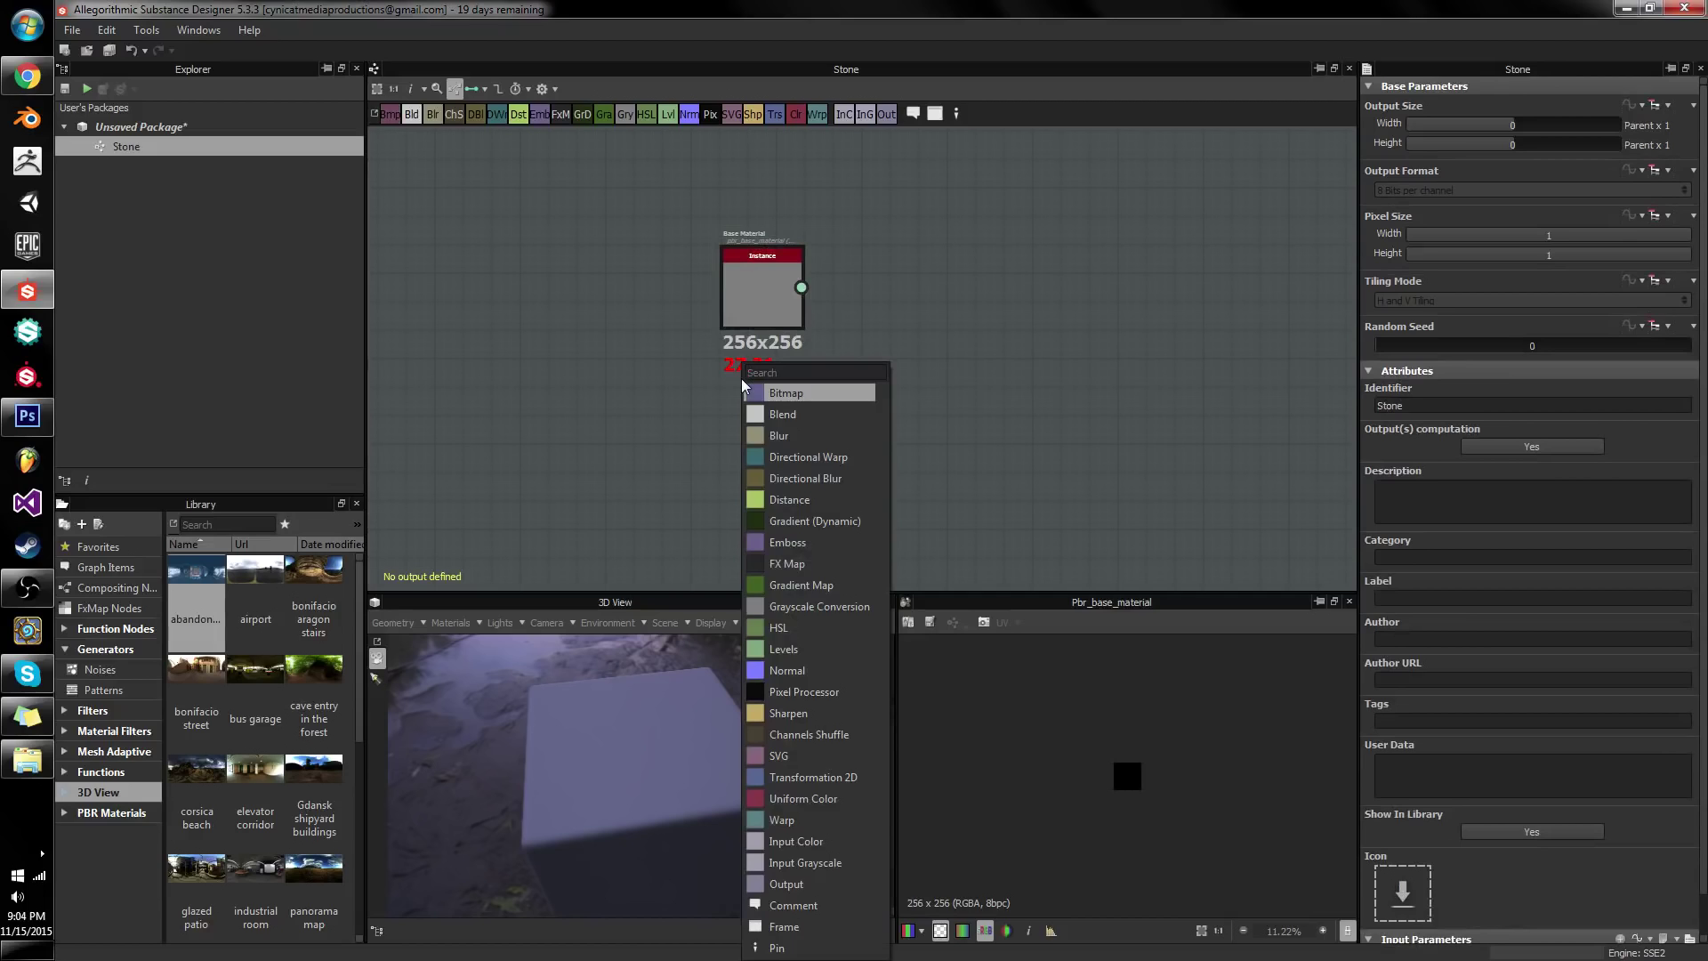
pyautogui.write('Material Blen')
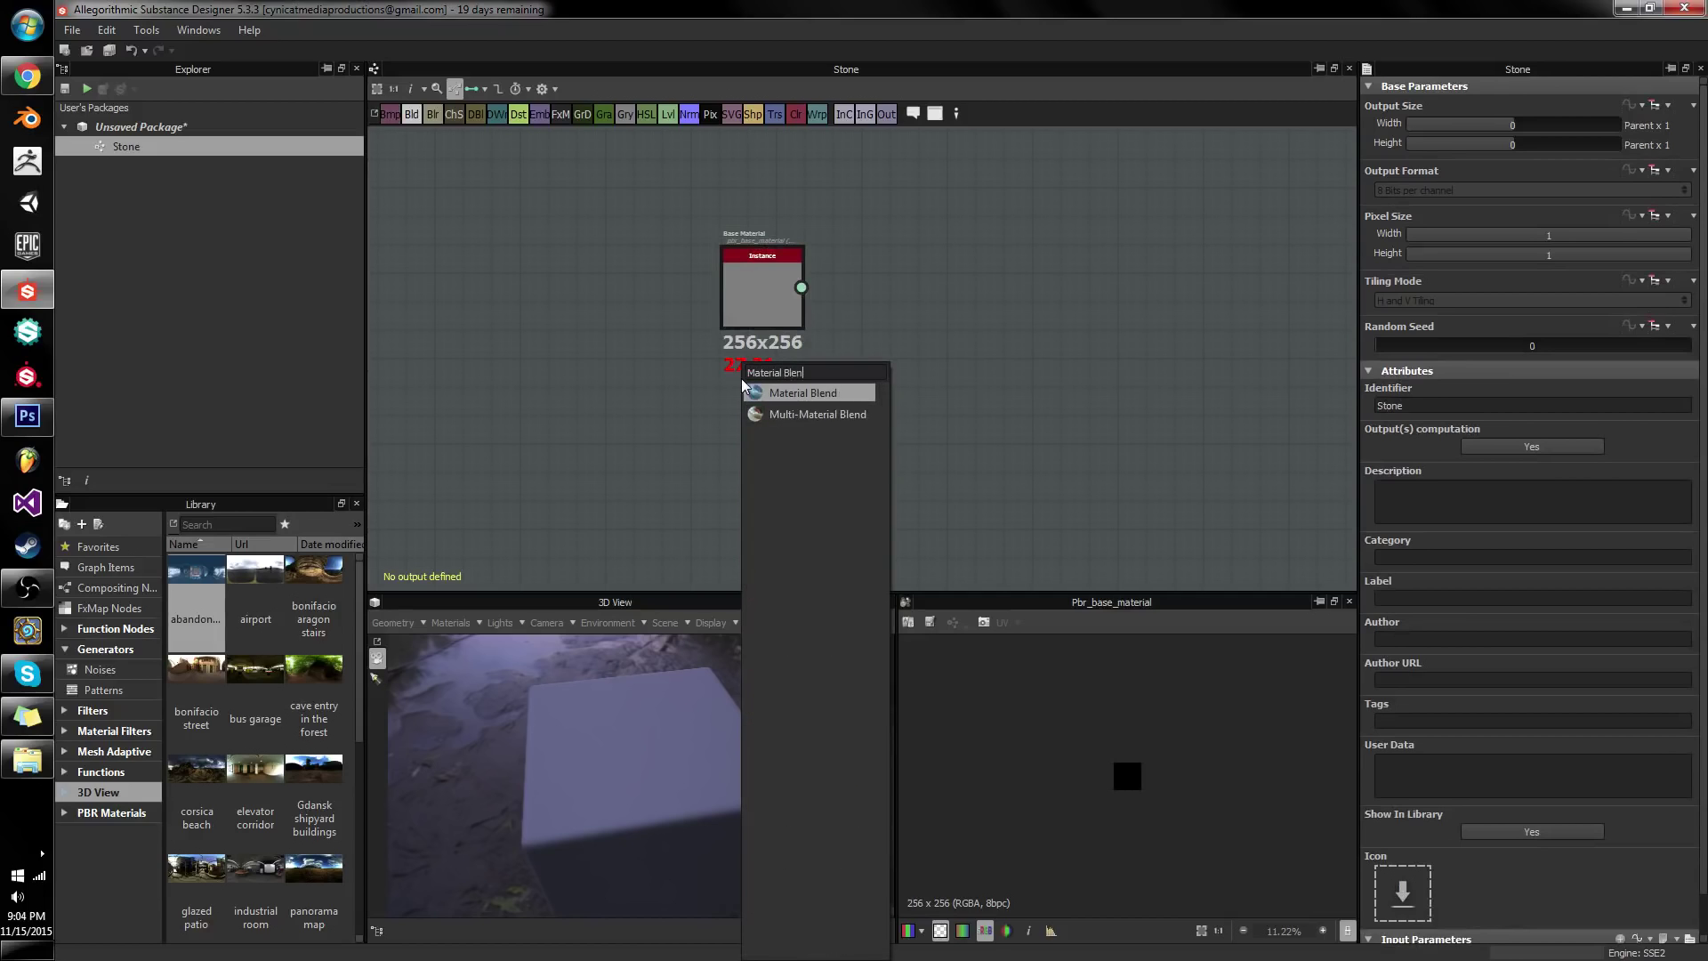
pyautogui.press('Return')
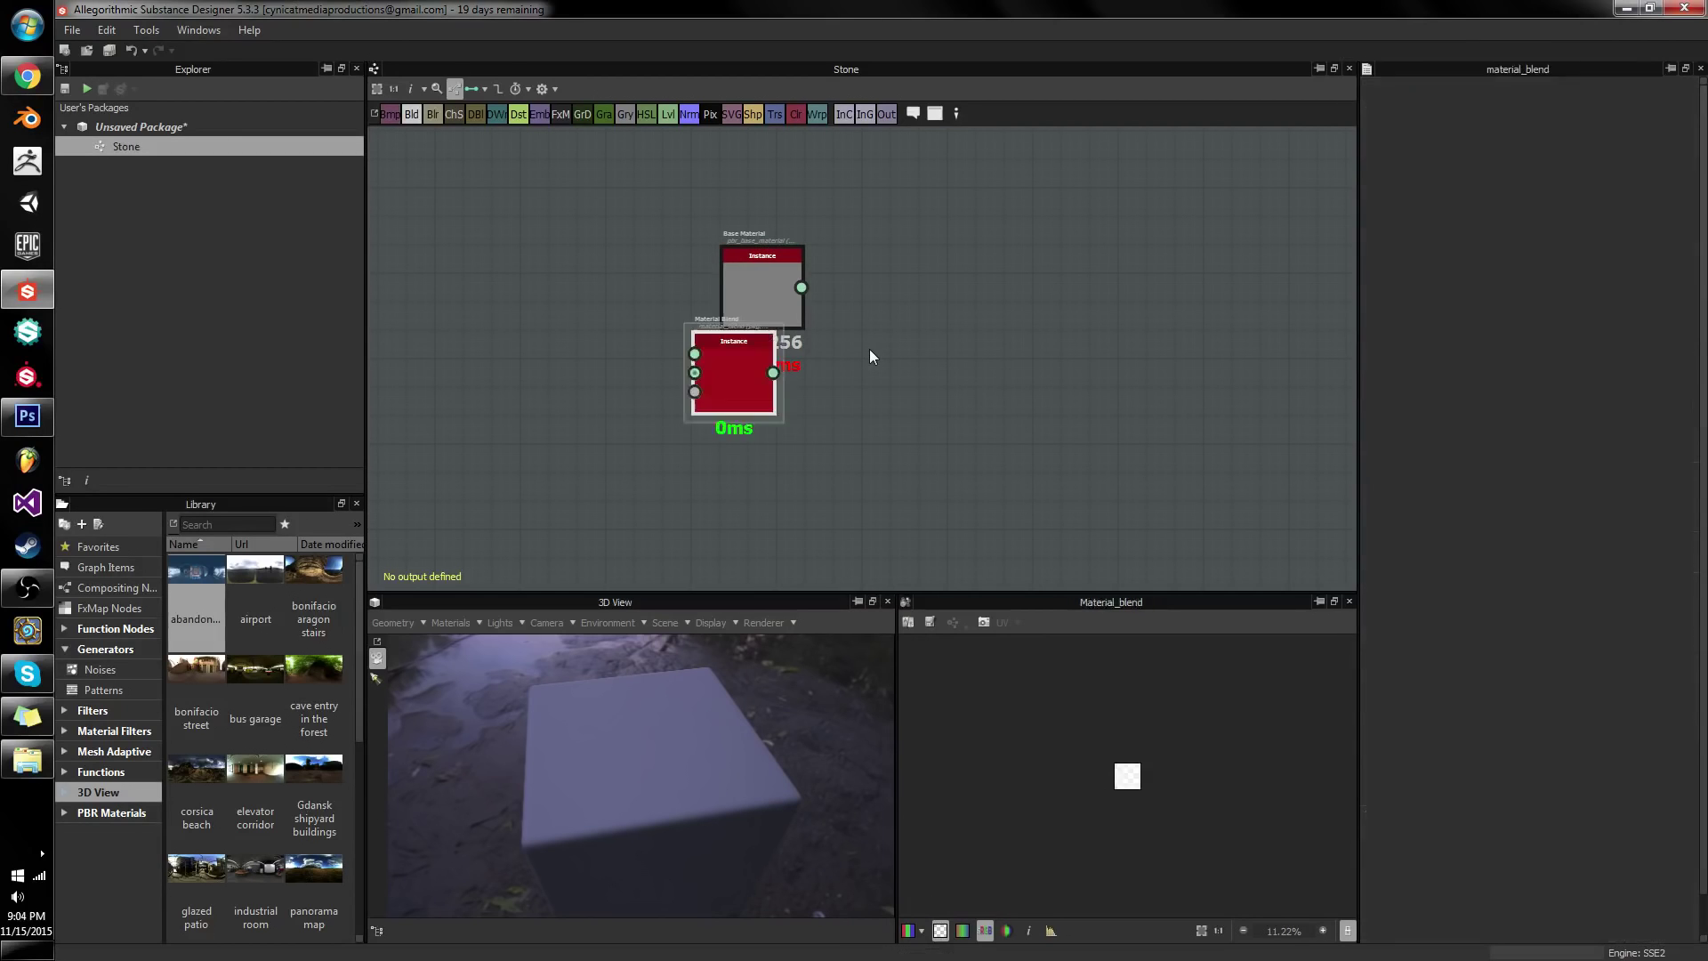
# - Move Material Blend below Base Material; turn off Diffuse, Specular, Glossiness, turn on Ambient Occlusion
pyautogui.moveTo(761, 355); pyautogui.dragTo(820, 408)
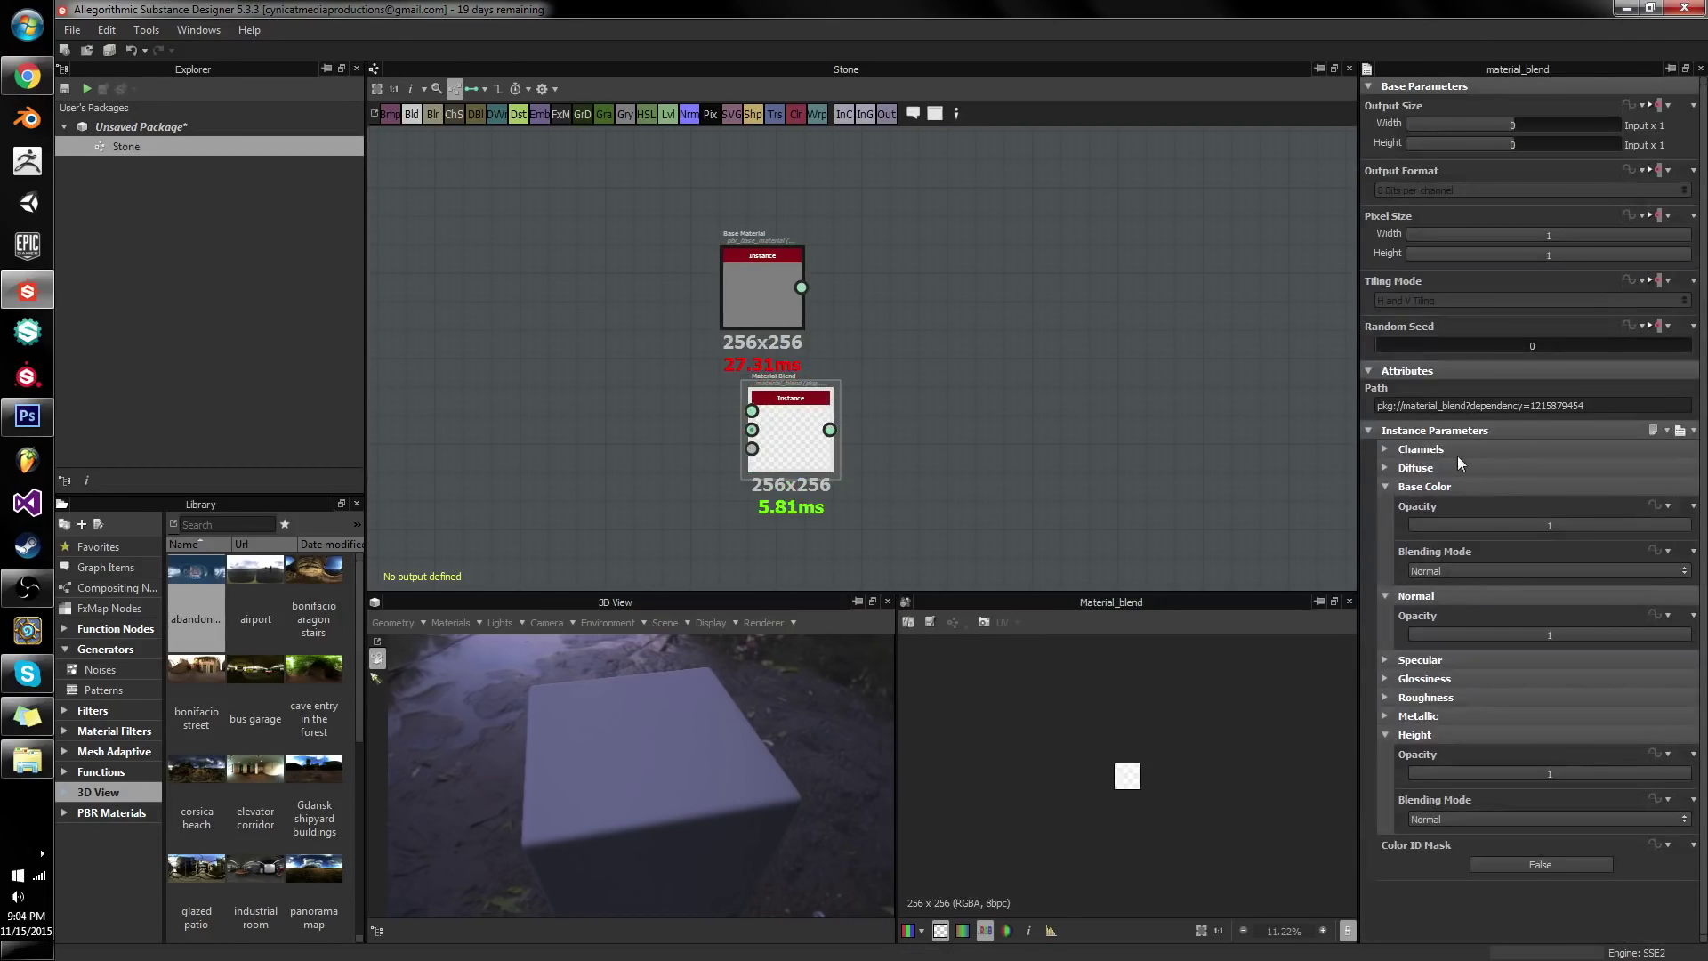
pyautogui.click(1402, 454)
pyautogui.scroll(-1, 1520, 494)
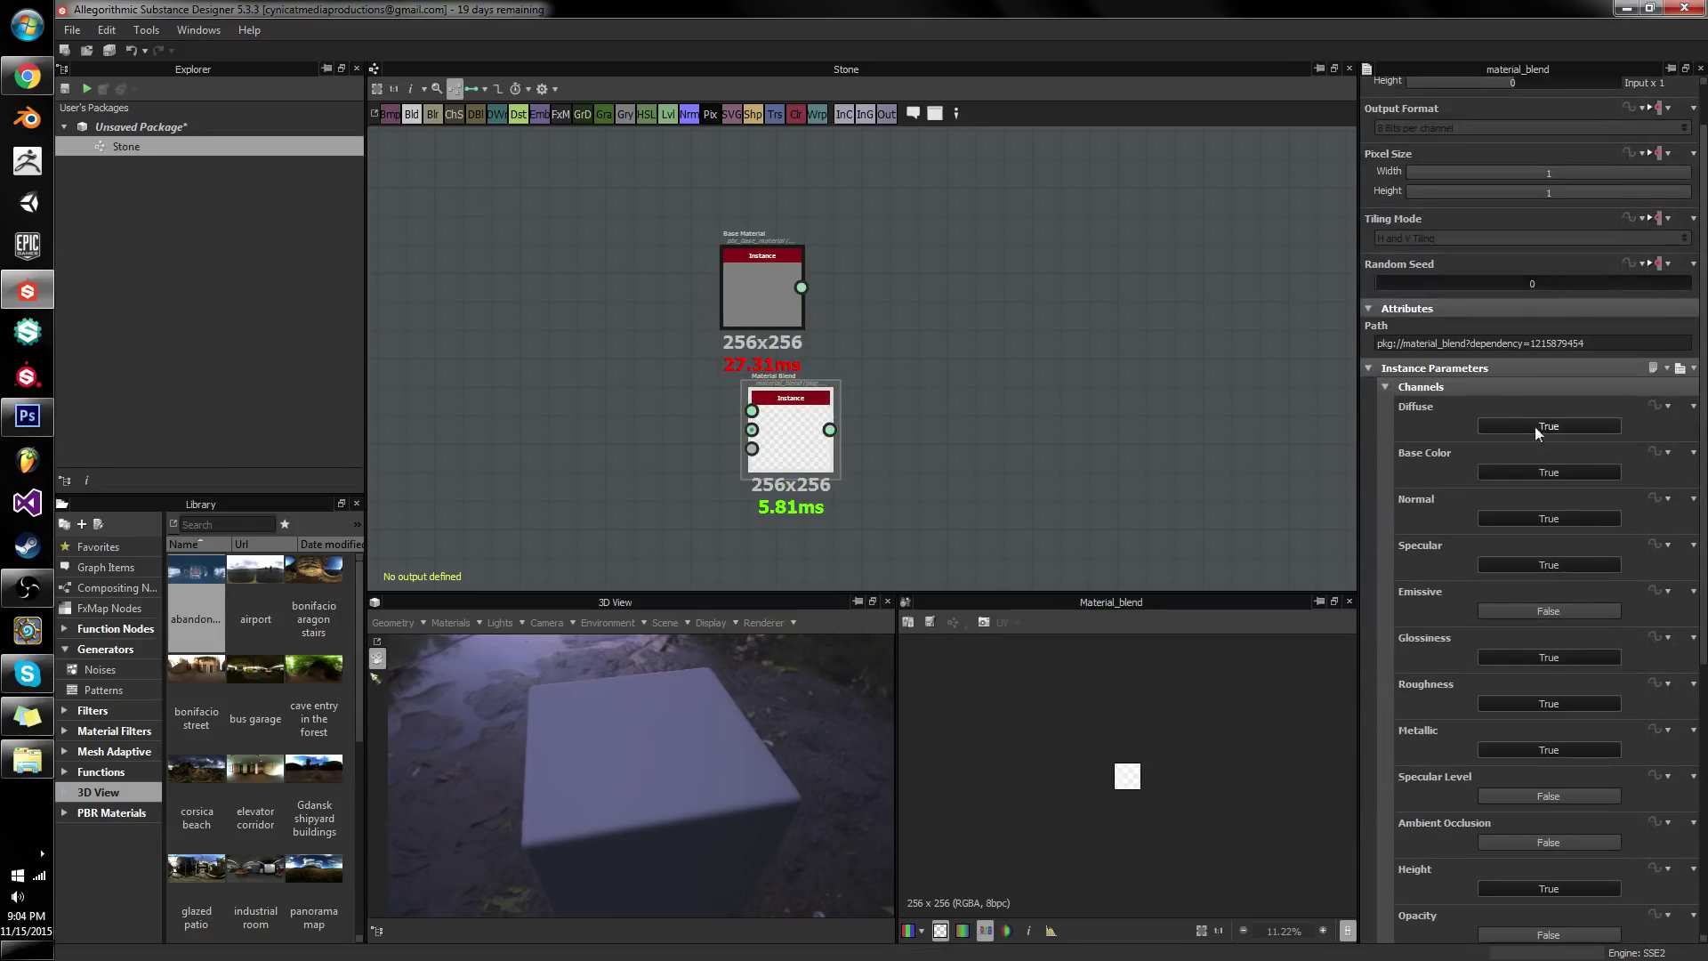
pyautogui.click(1534, 423)
pyautogui.click(1531, 564)
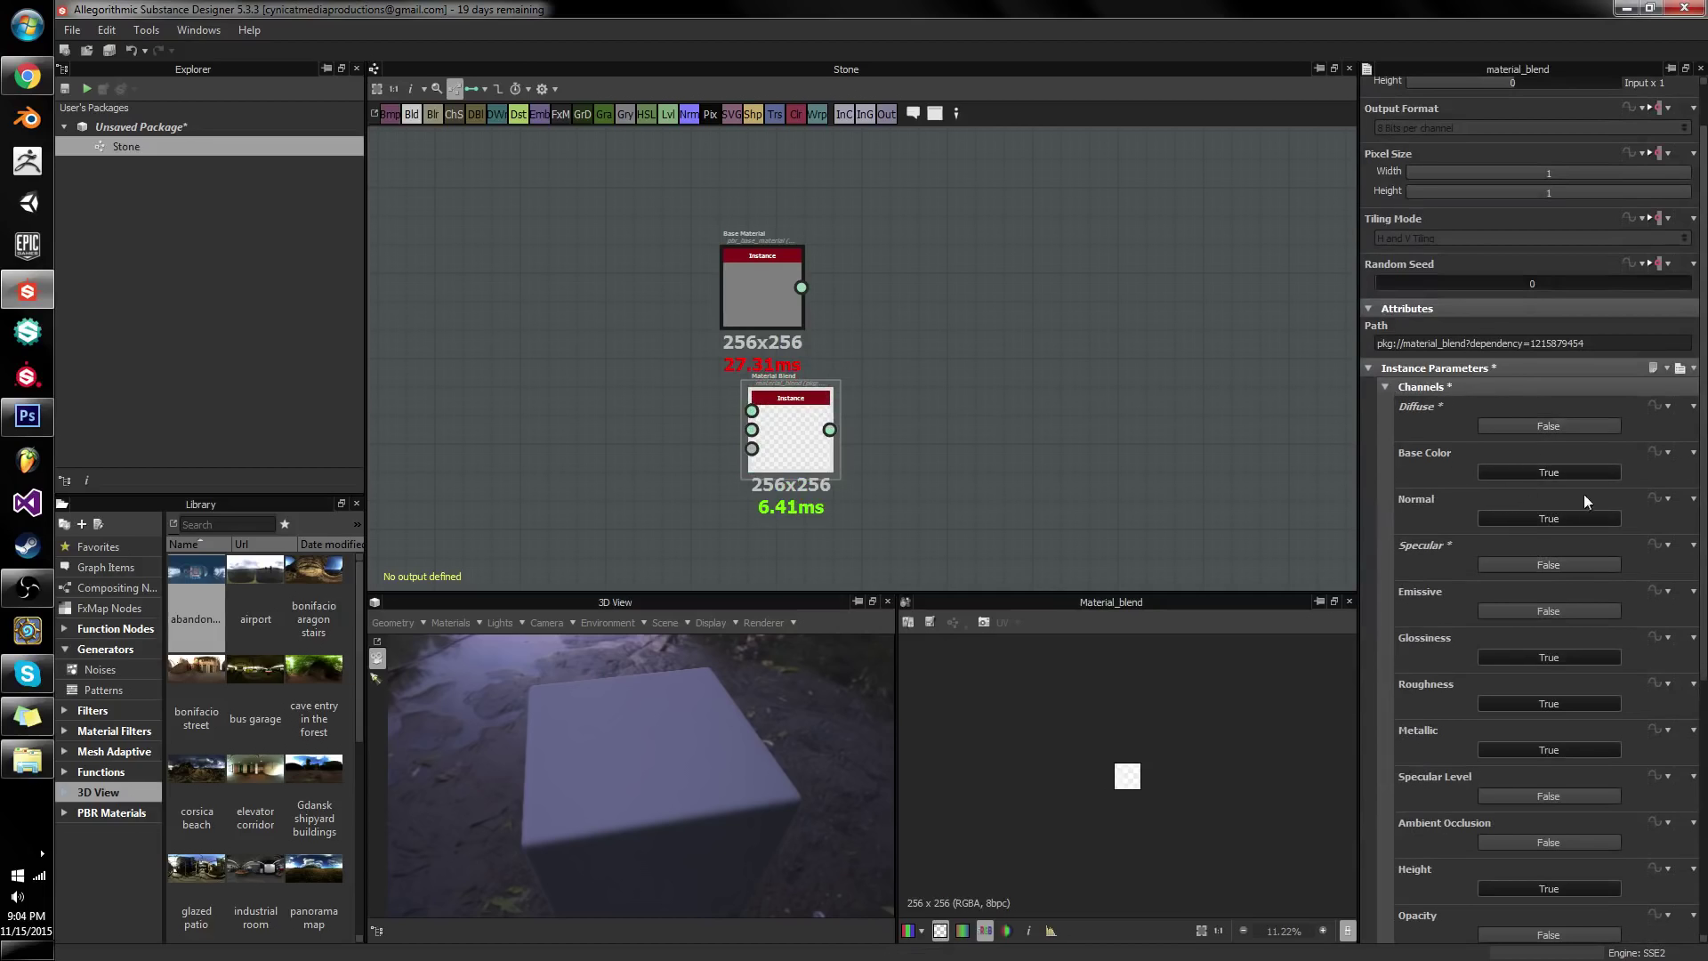
pyautogui.click(1536, 650)
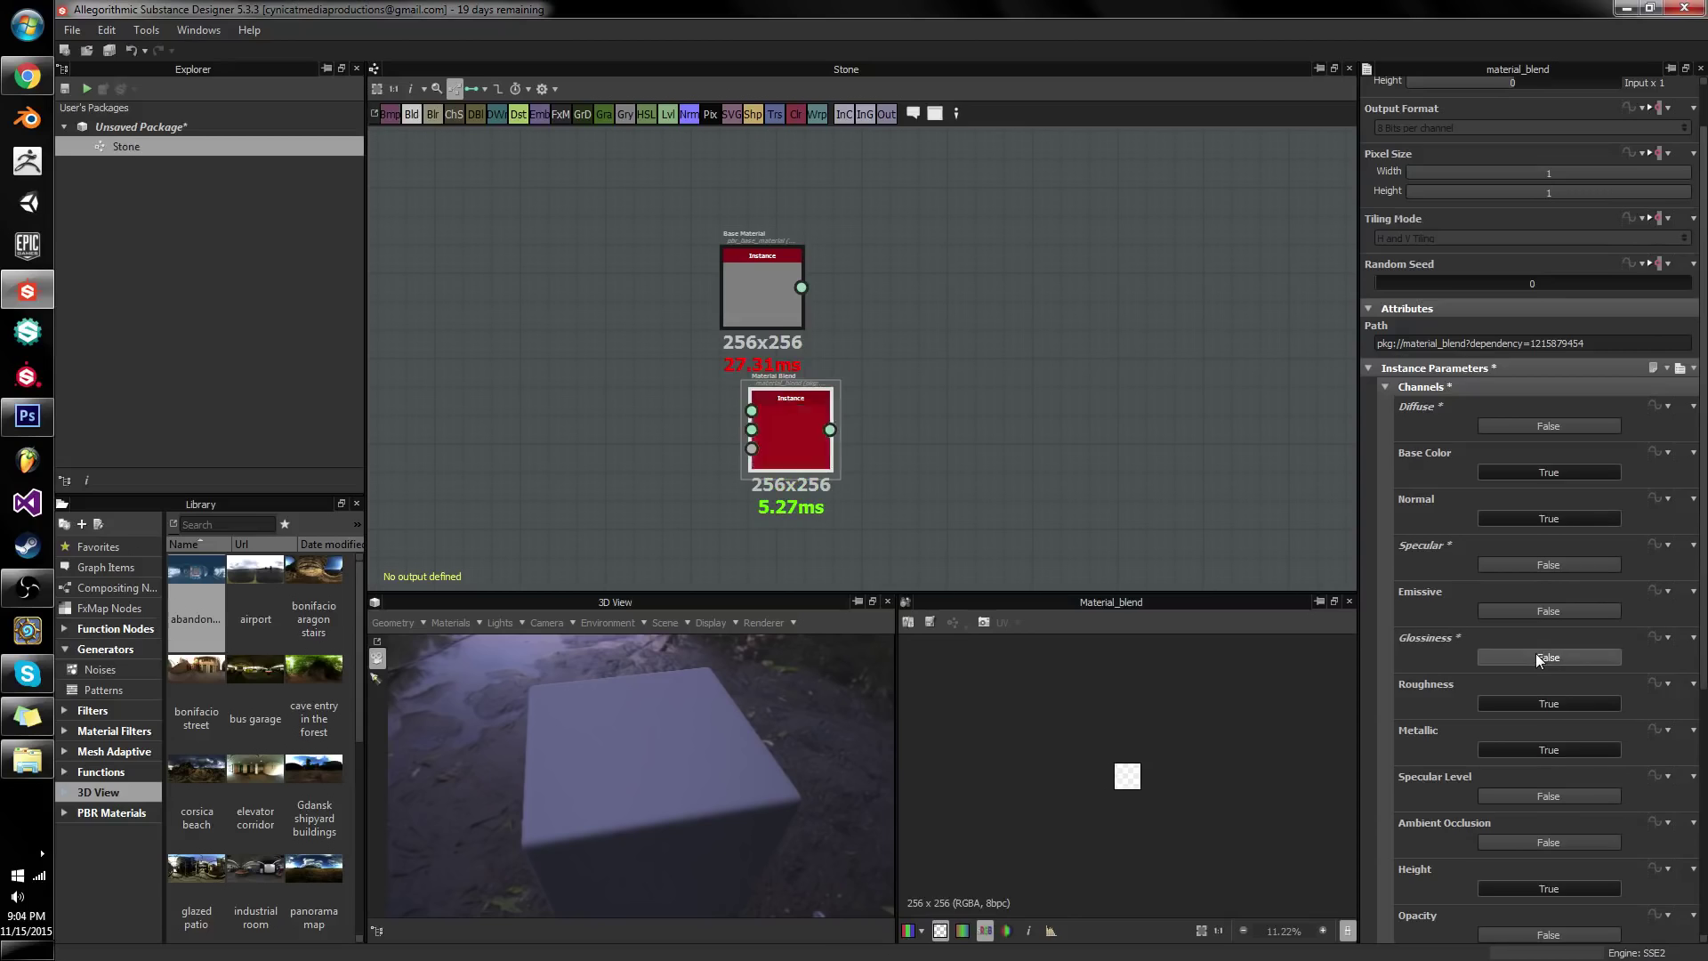
pyautogui.scroll(-1, 1536, 749)
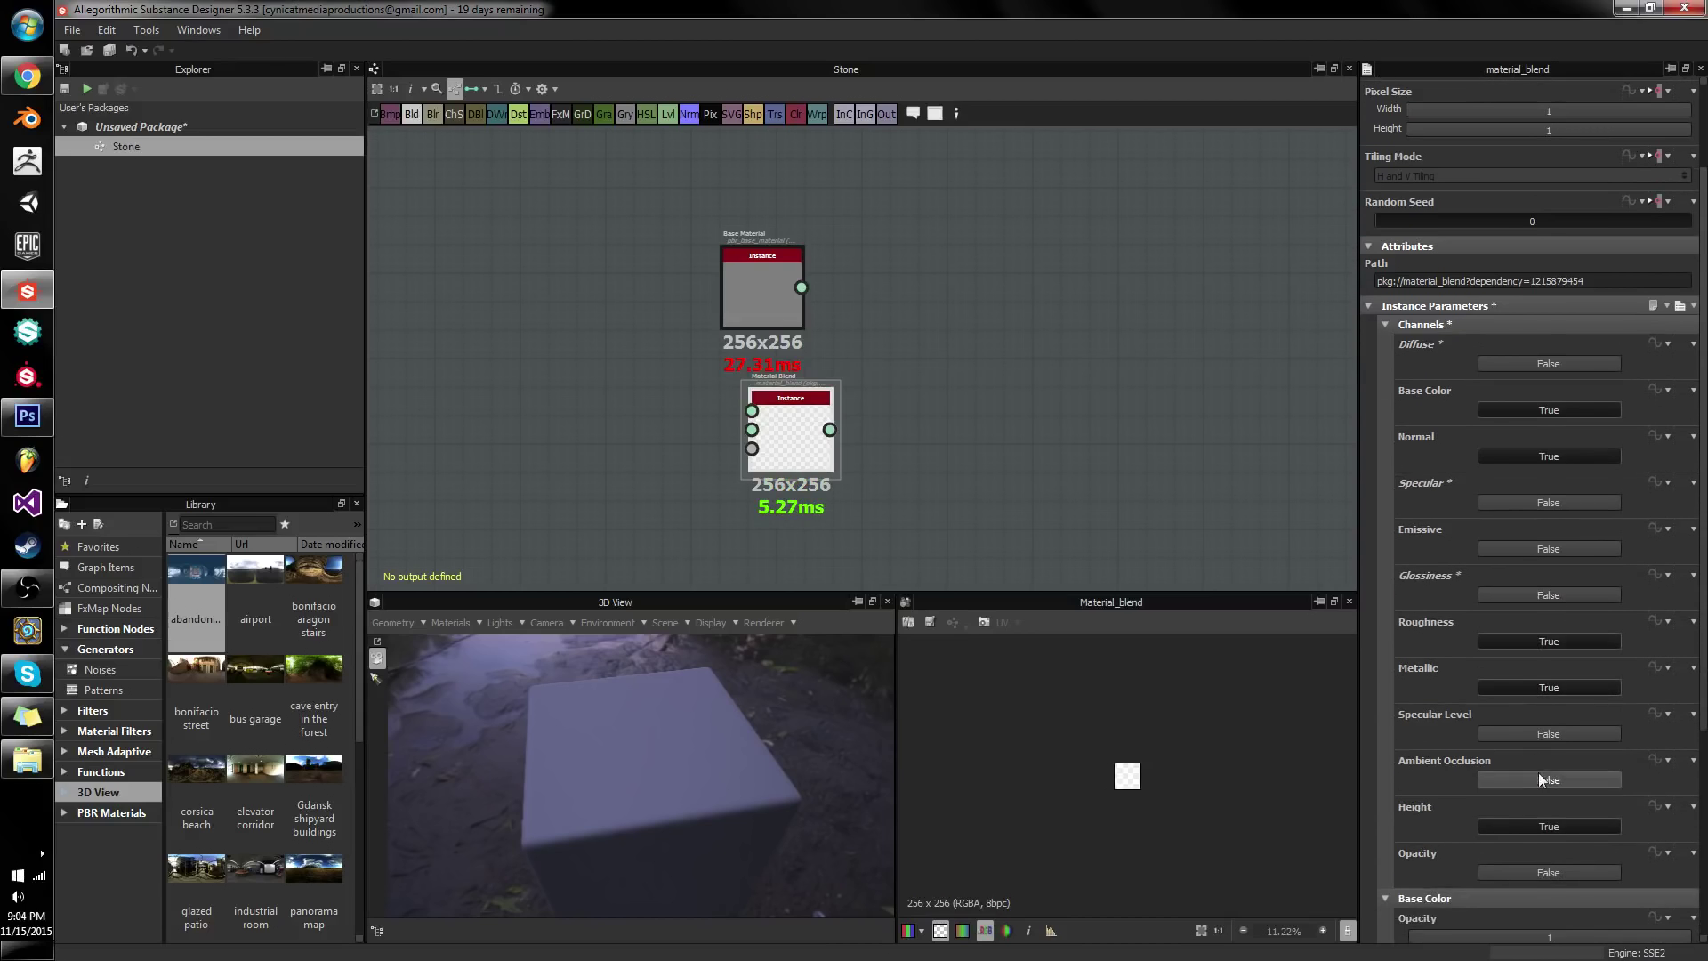
pyautogui.click(1539, 777)
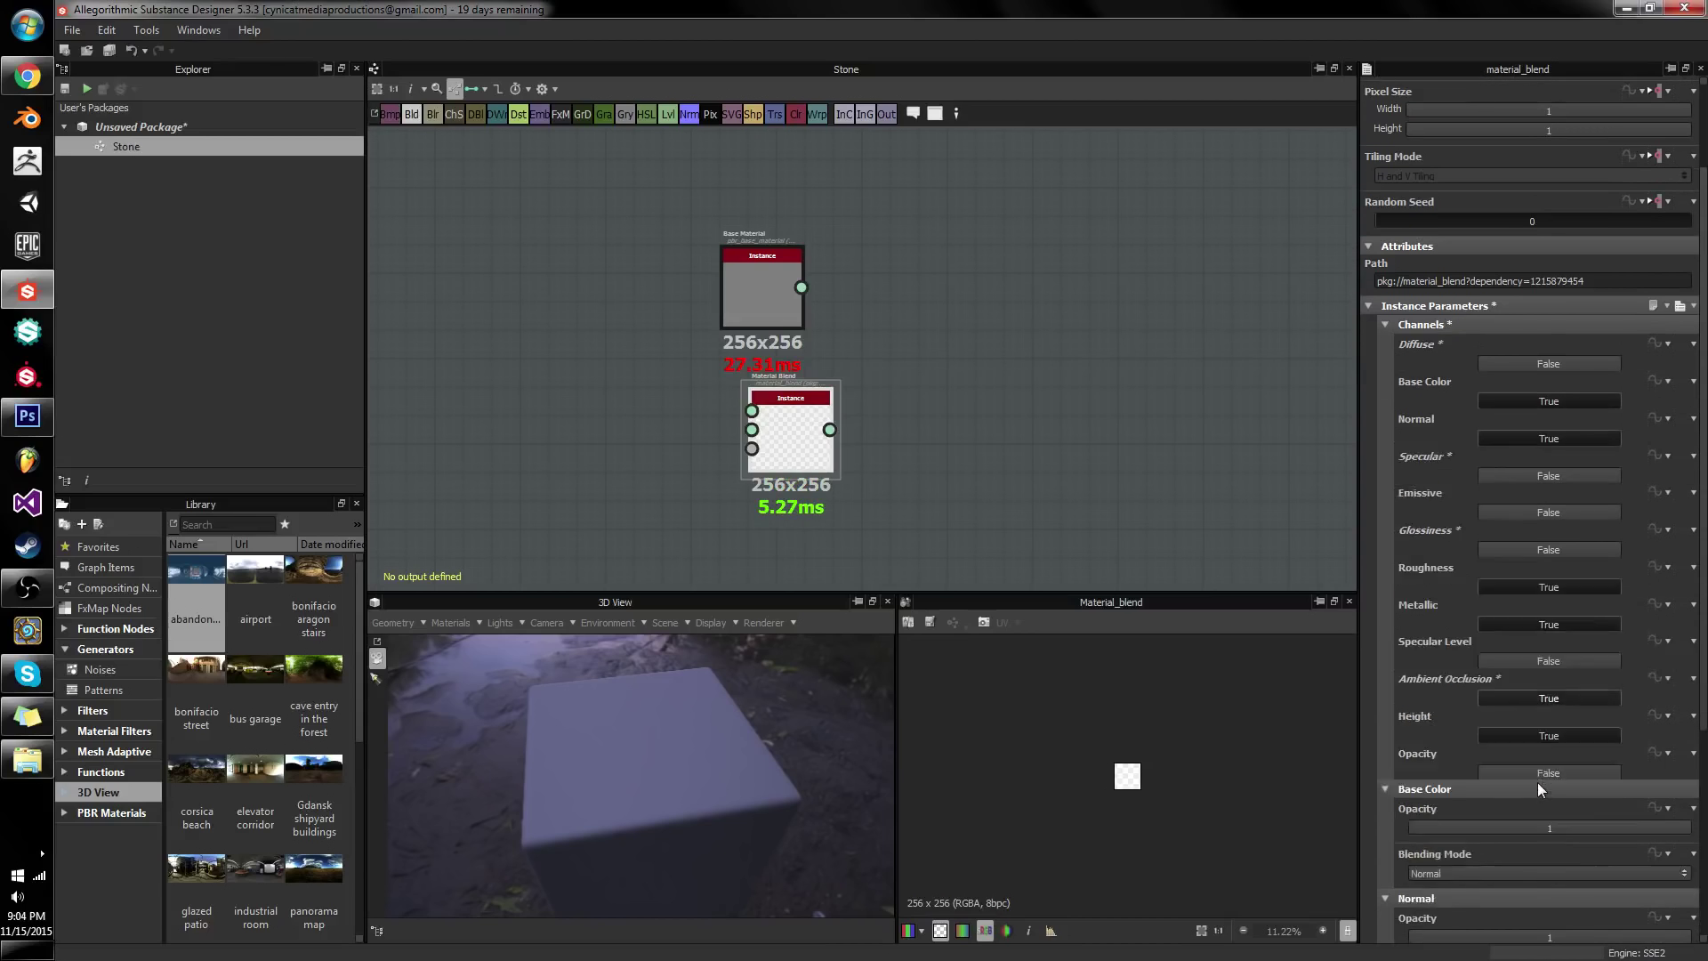
# - Create output nodes for Material Blend, skipping hidden connectors
pyautogui.rightClick(795, 414)
pyautogui.moveTo(948, 596)
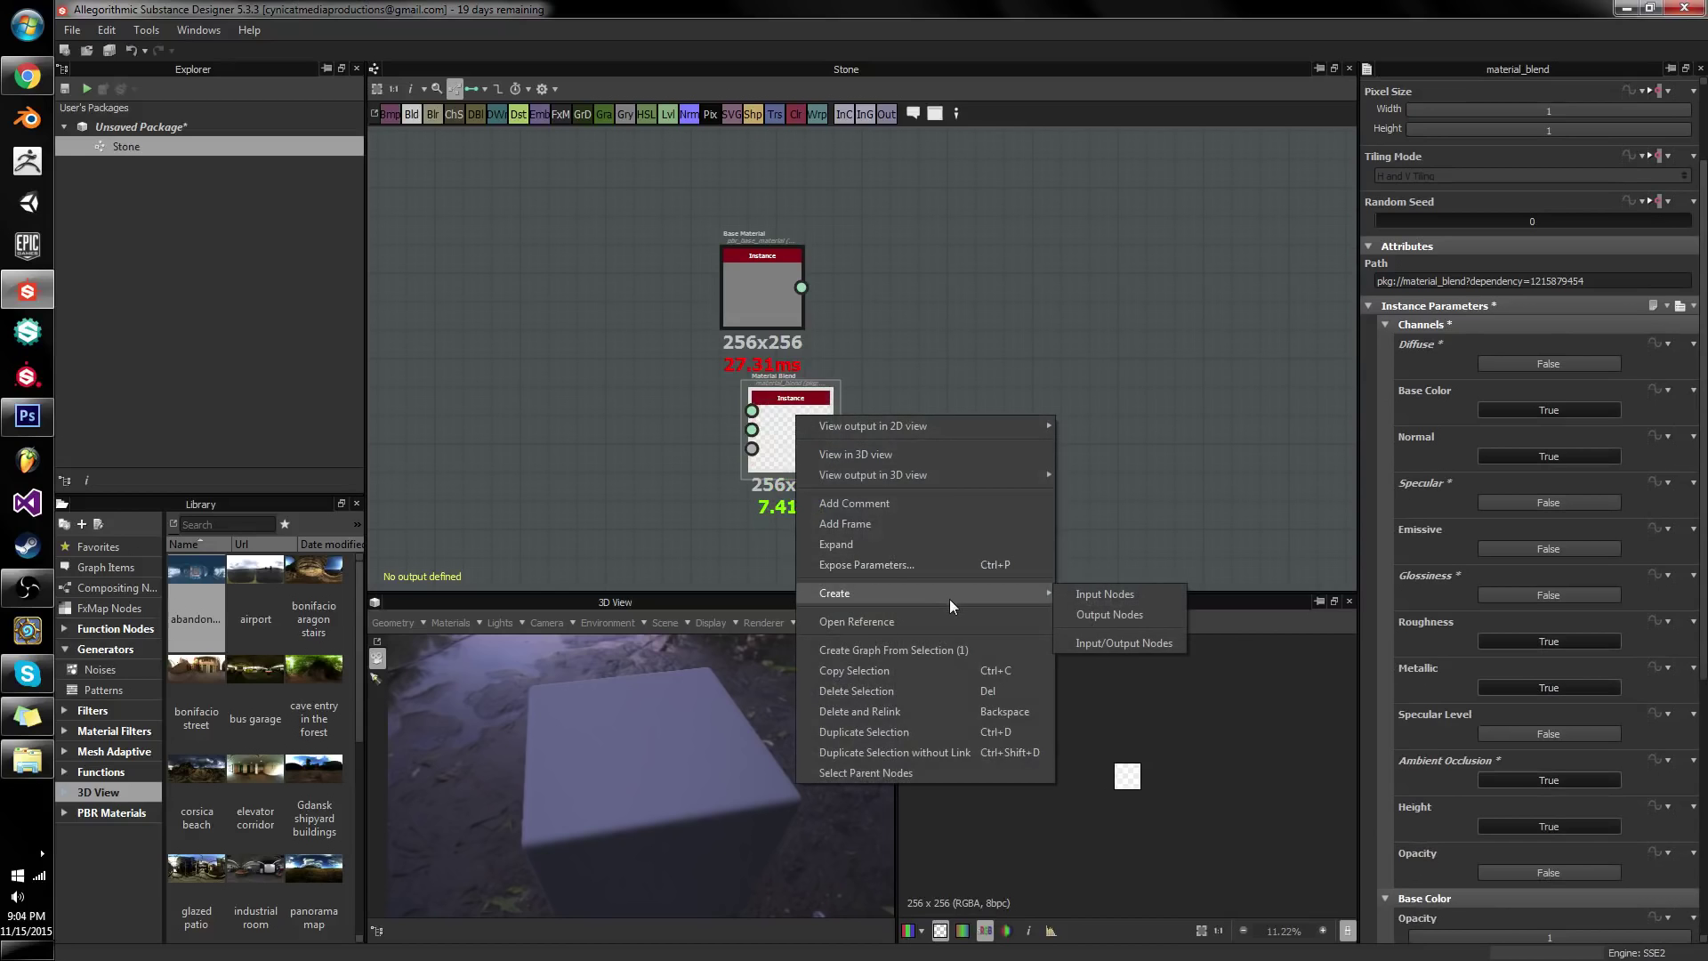
pyautogui.click(1142, 615)
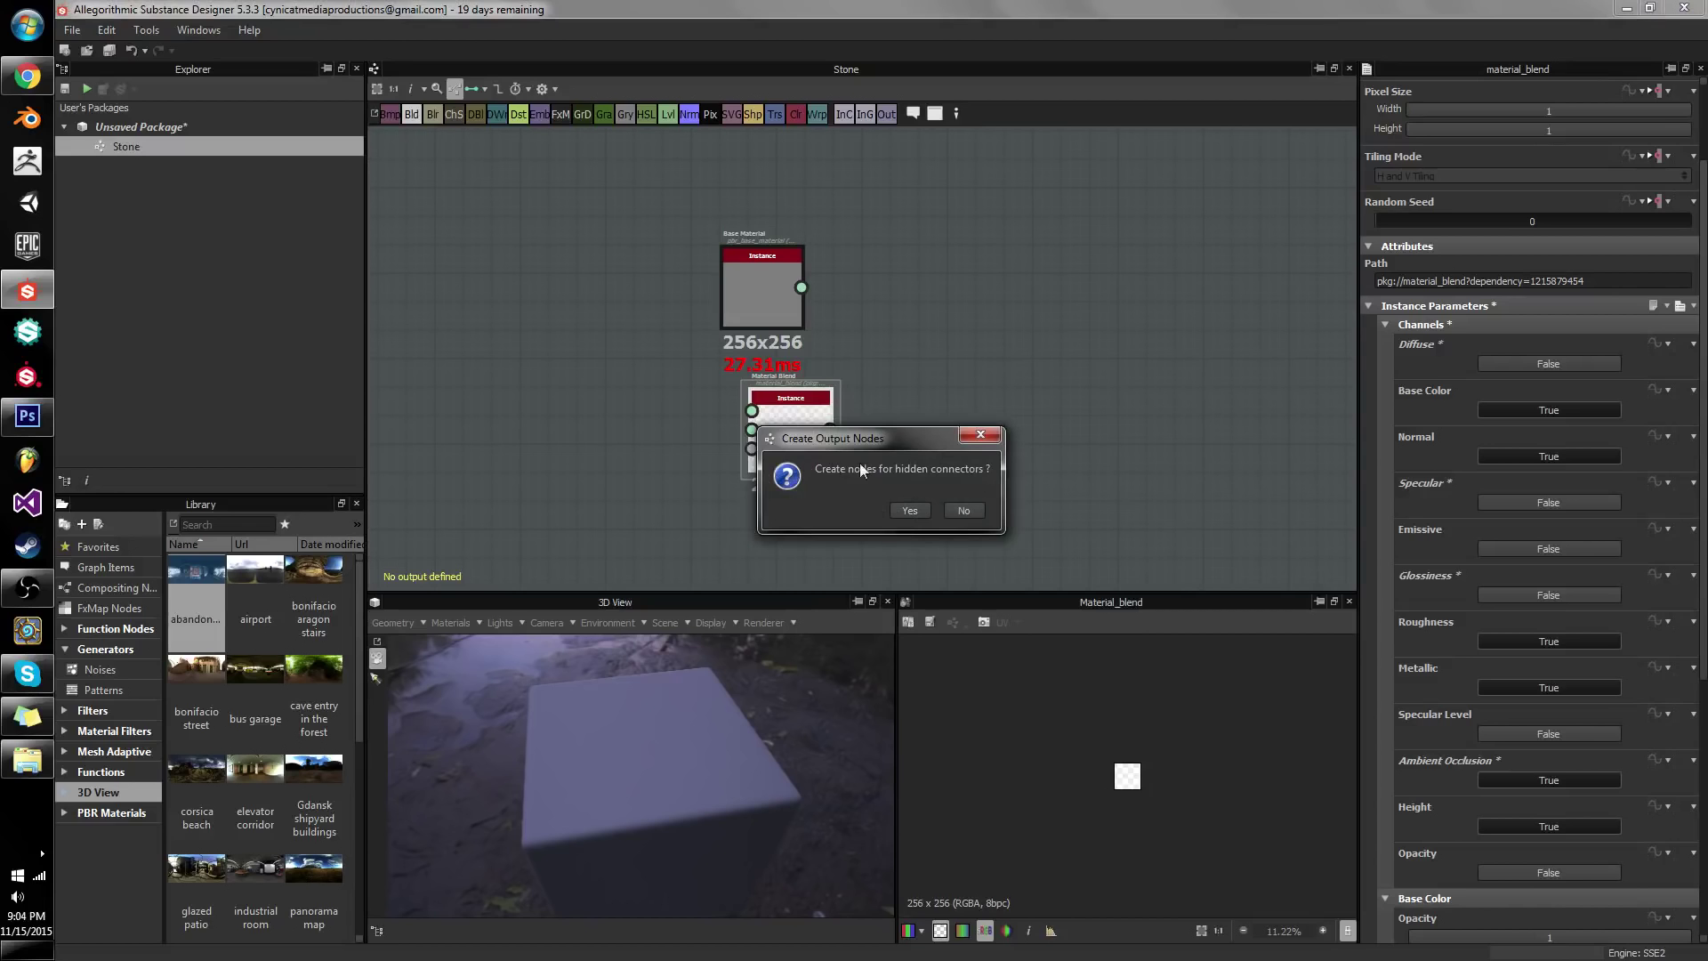
pyautogui.click(973, 510)
# - Inspect the six new output nodes, then return the view to Material Blend
pyautogui.scroll(-3, 964, 418)
pyautogui.moveTo(973, 418); pyautogui.dragTo(925, 370, button='middle')
pyautogui.moveTo(974, 157); pyautogui.dragTo(931, 625)
pyautogui.scroll(5, 885, 333)
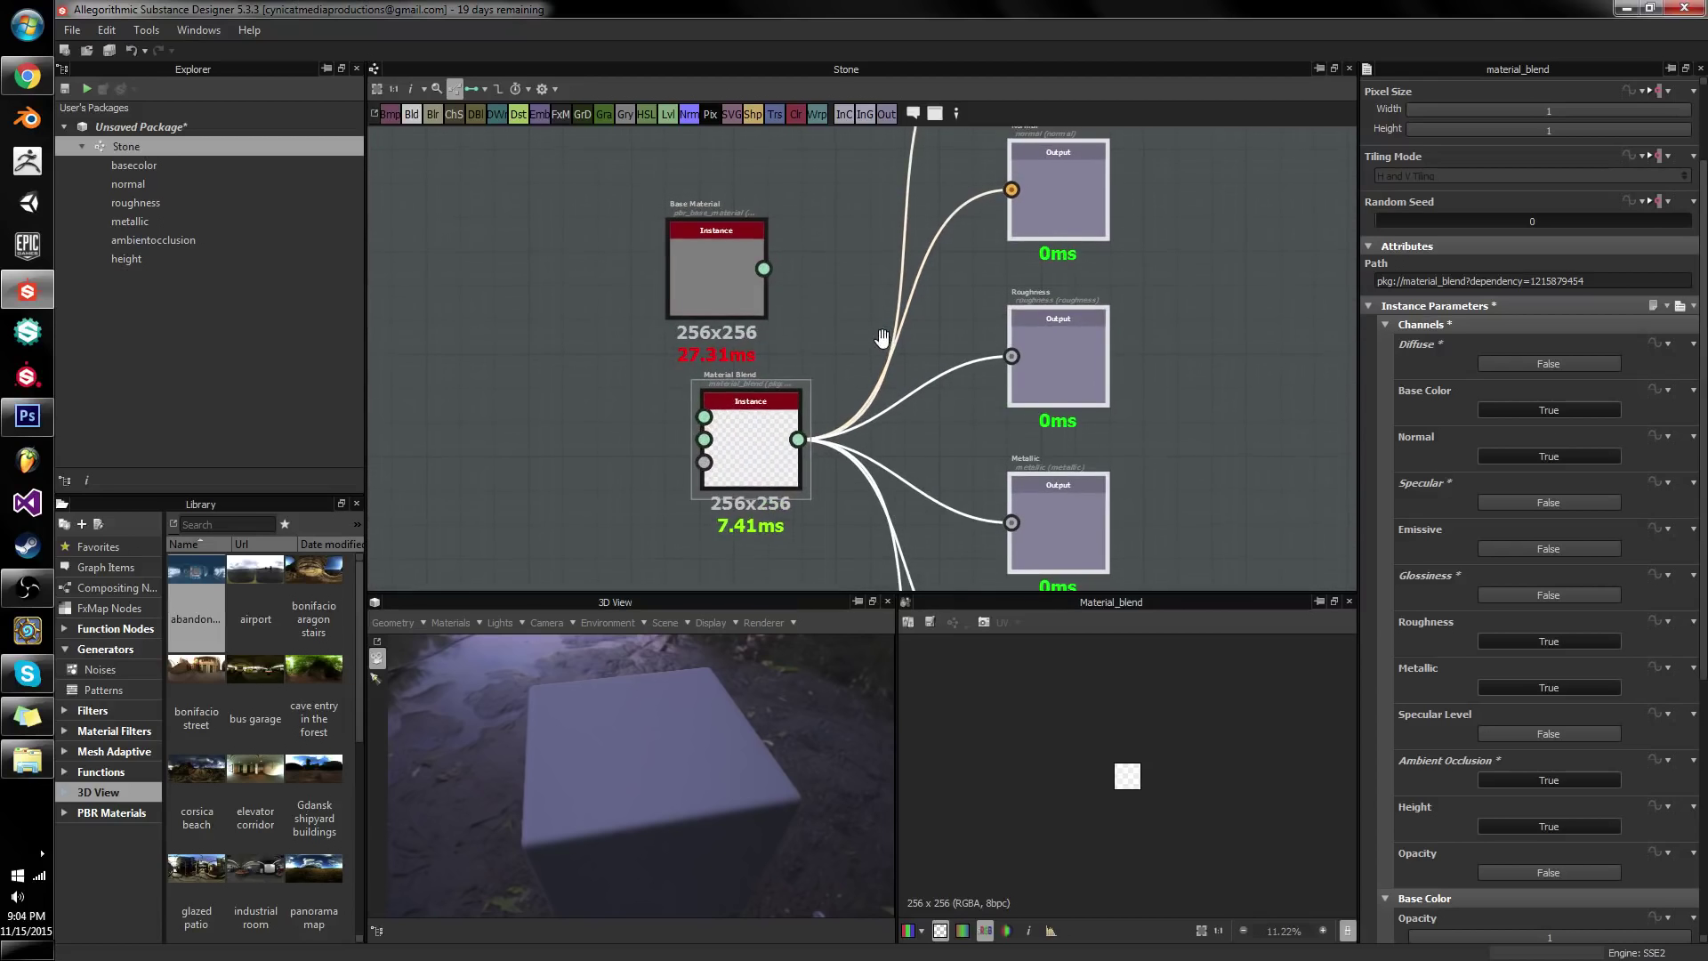
pyautogui.moveTo(884, 335); pyautogui.dragTo(834, 522, button='middle')
pyautogui.moveTo(813, 270); pyautogui.dragTo(857, 239)
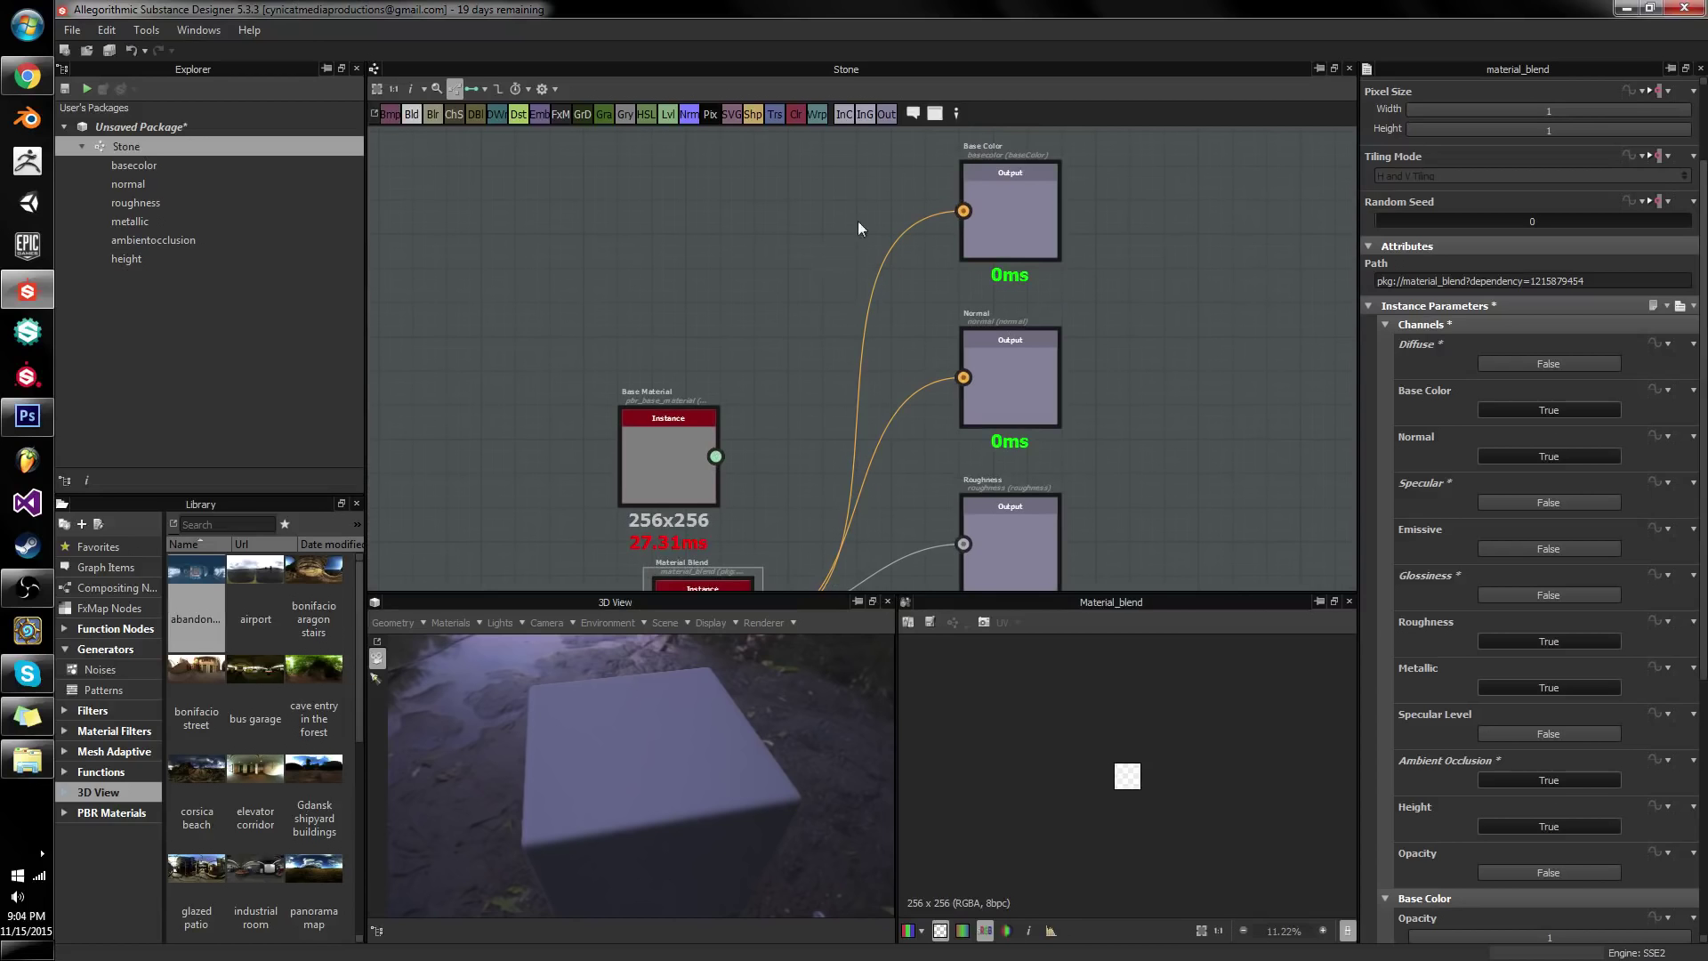
pyautogui.moveTo(902, 157); pyautogui.dragTo(867, 350)
pyautogui.moveTo(756, 489); pyautogui.dragTo(998, 206, button='middle')
# - Delete the Base Material node and select the Material Blend node
pyautogui.rightClick(927, 366)
pyautogui.moveTo(1039, 555)
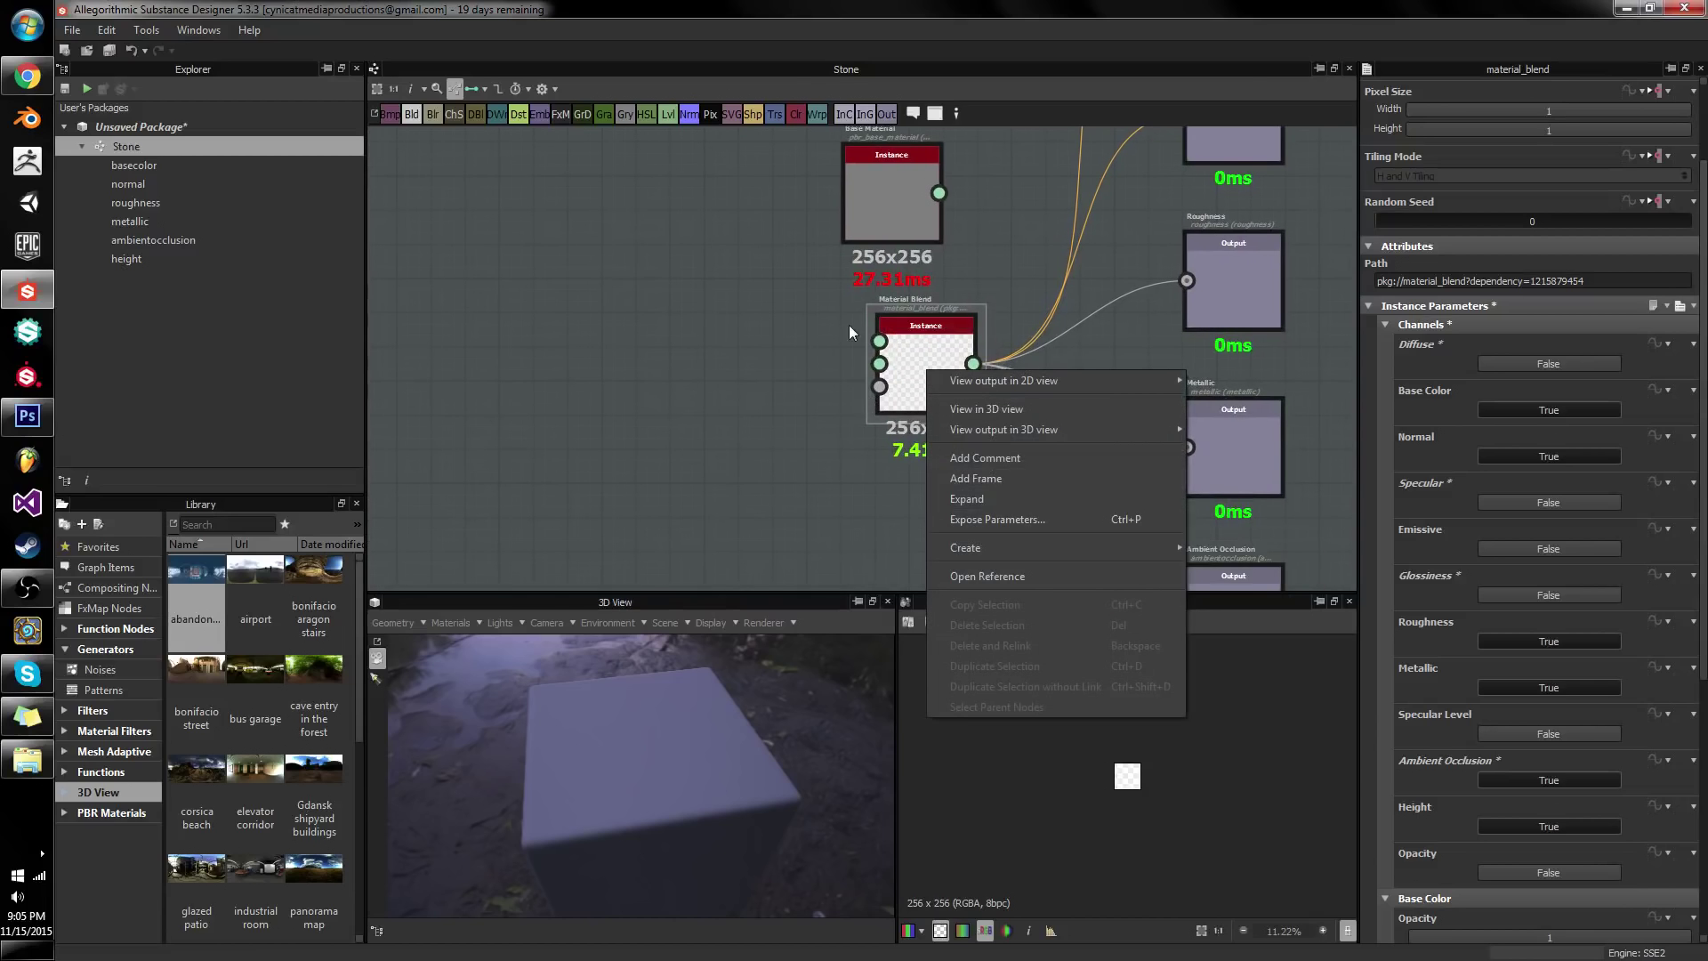
pyautogui.click(850, 165)
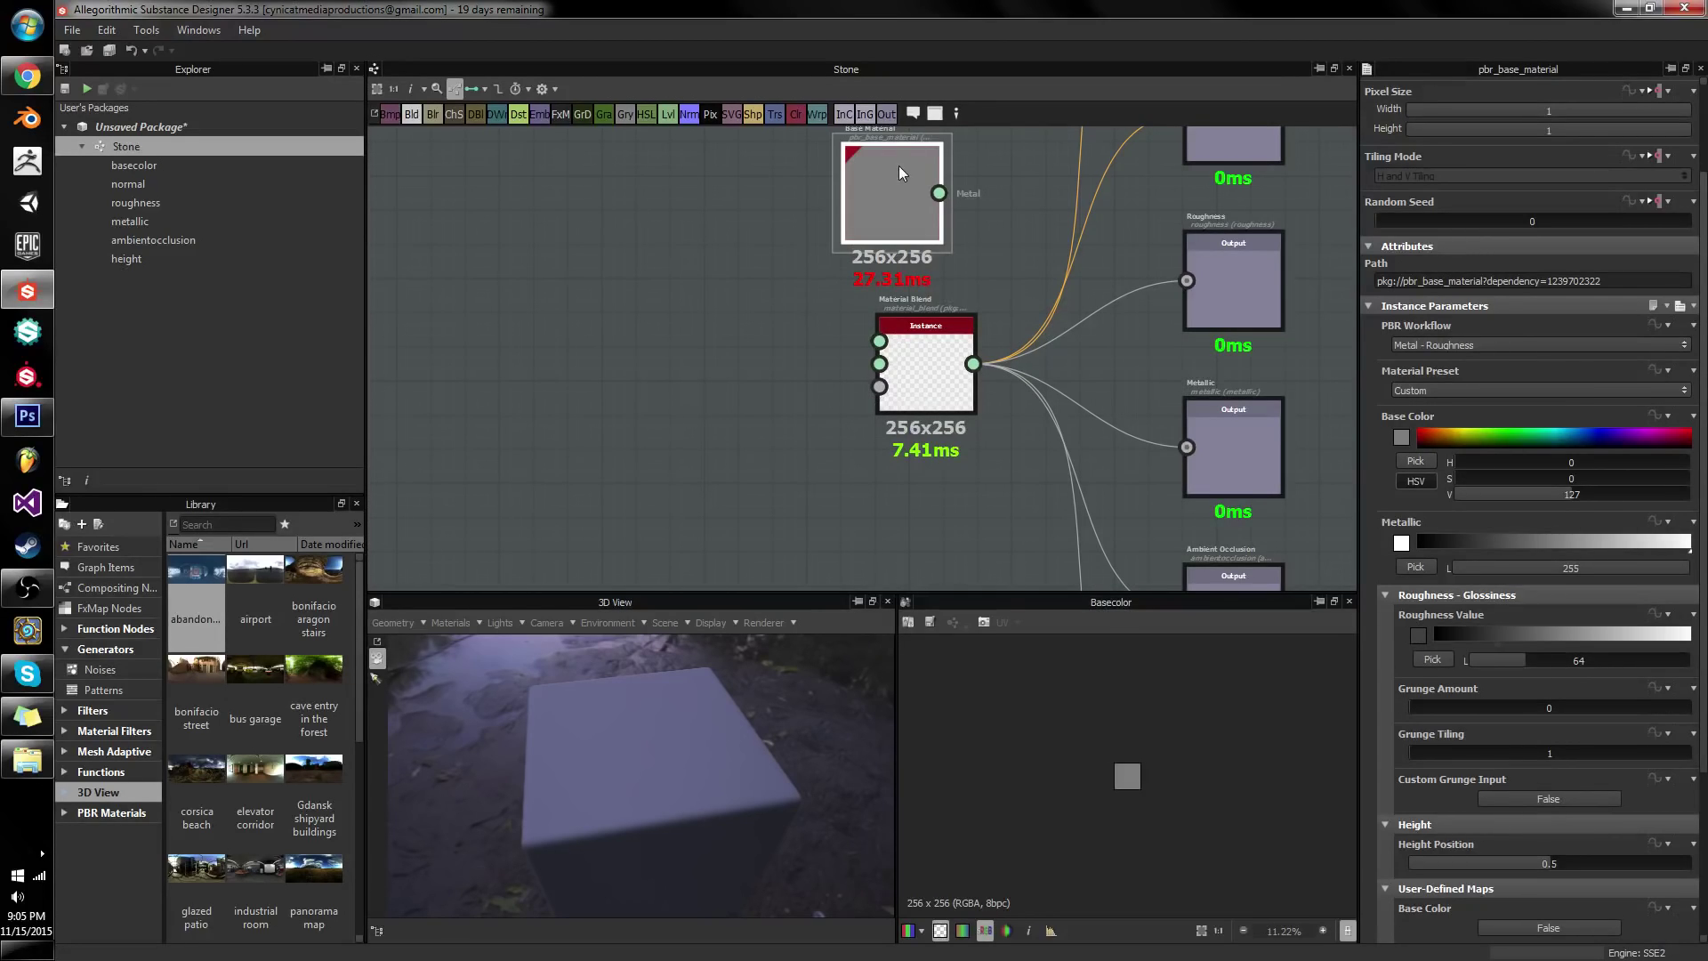
pyautogui.press('Delete')
pyautogui.click(916, 350)
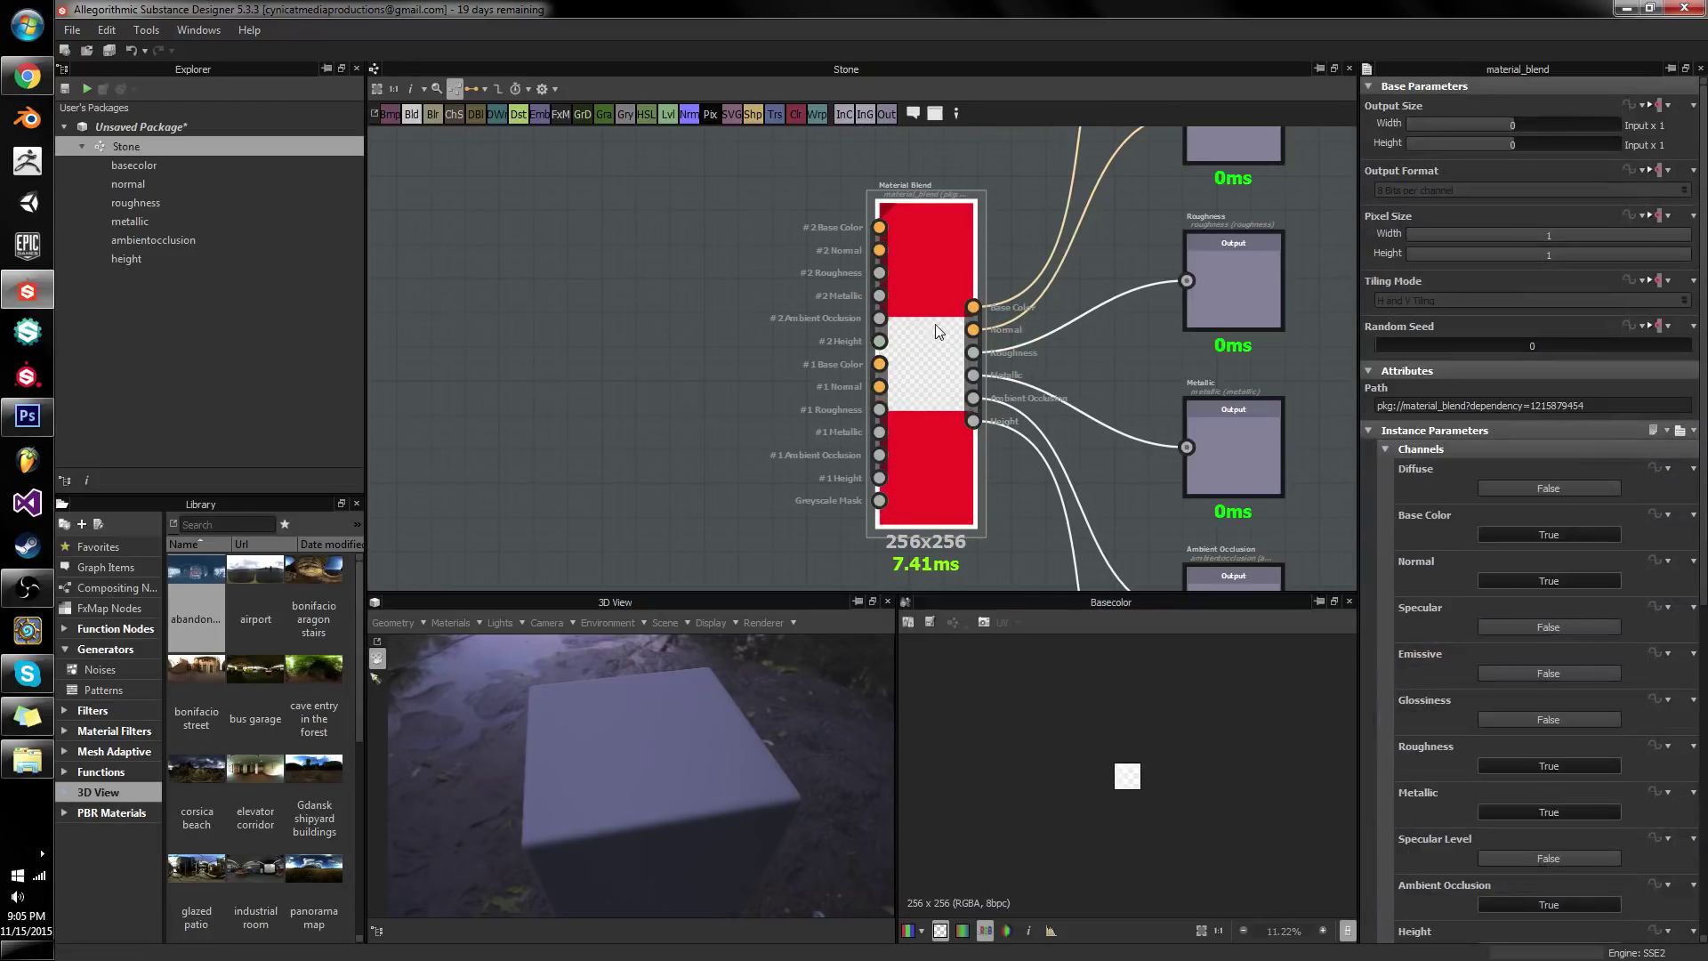
# - Replace Material Blend with a Material Adjustment Blend node found by searching 'material'
pyautogui.press('Delete')
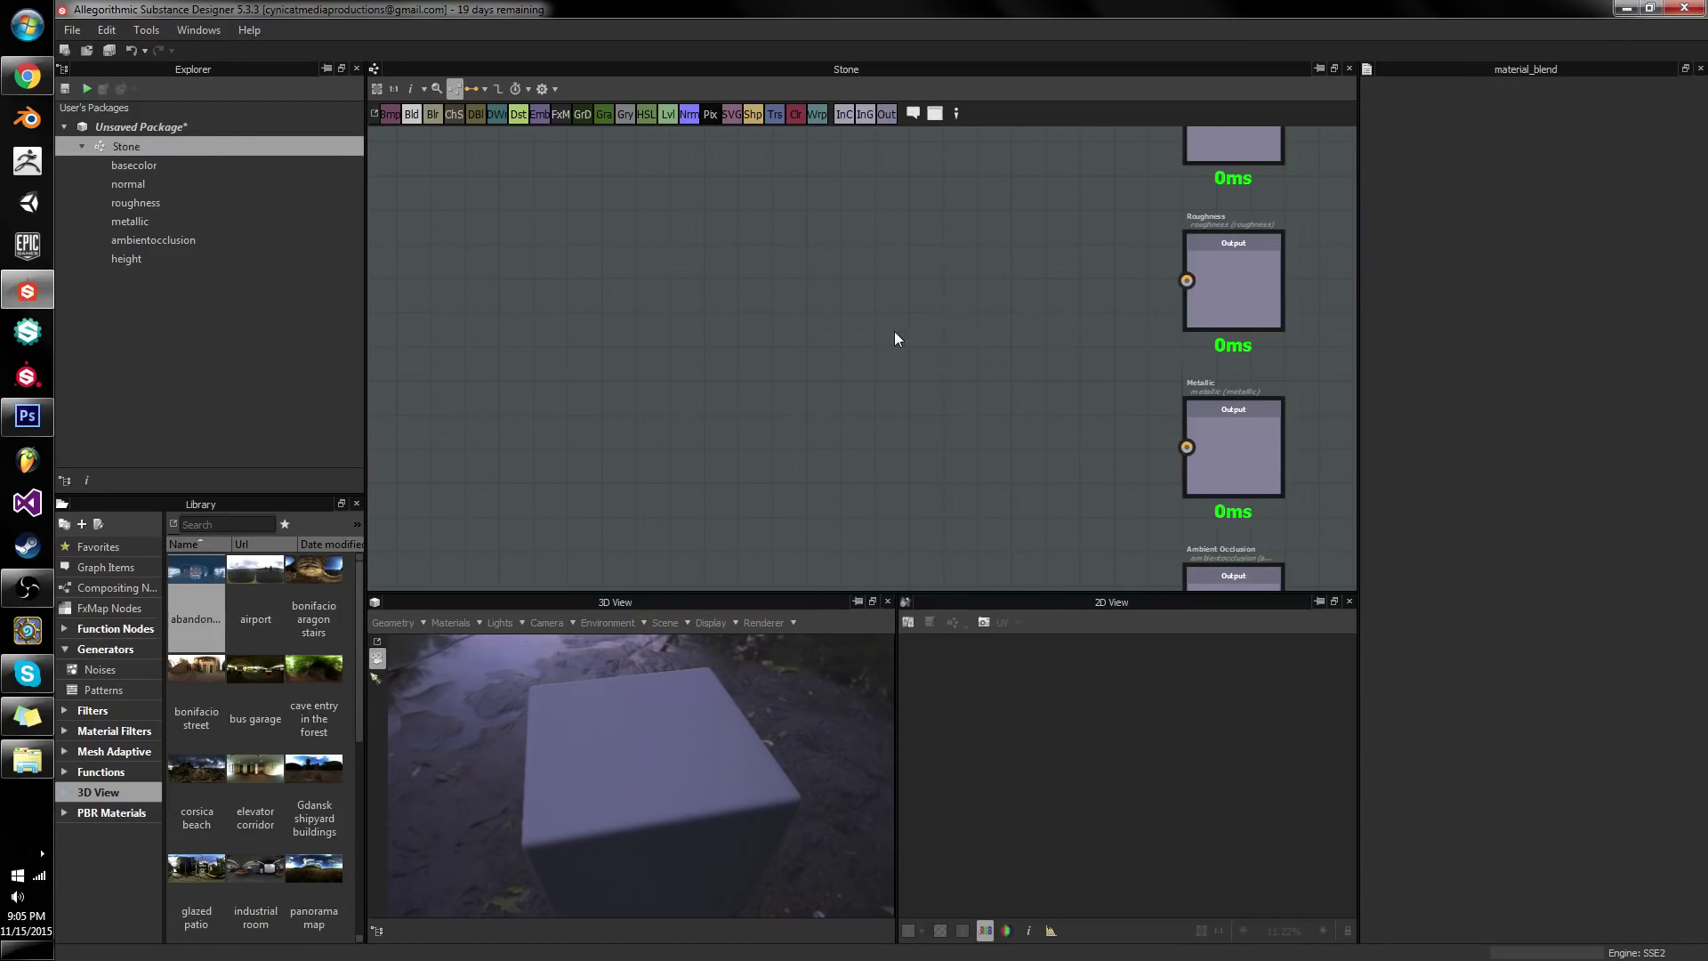
pyautogui.press('space')
pyautogui.write('materi')
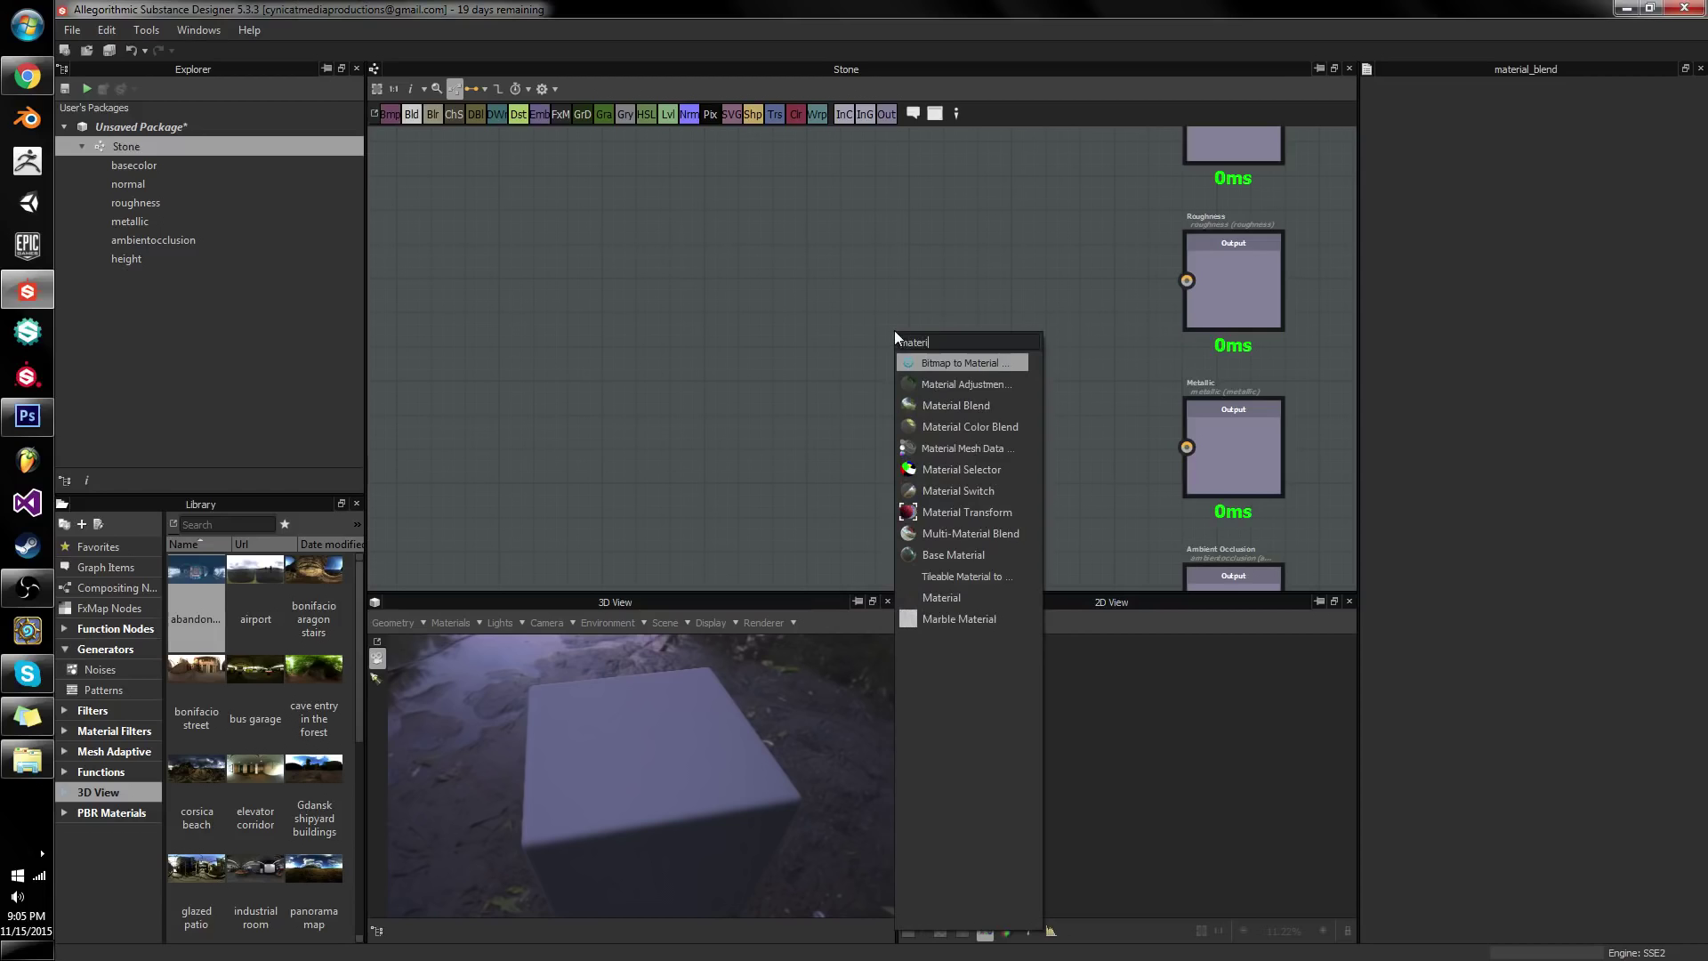
pyautogui.write('al')
pyautogui.press('Down')
pyautogui.press('Return')
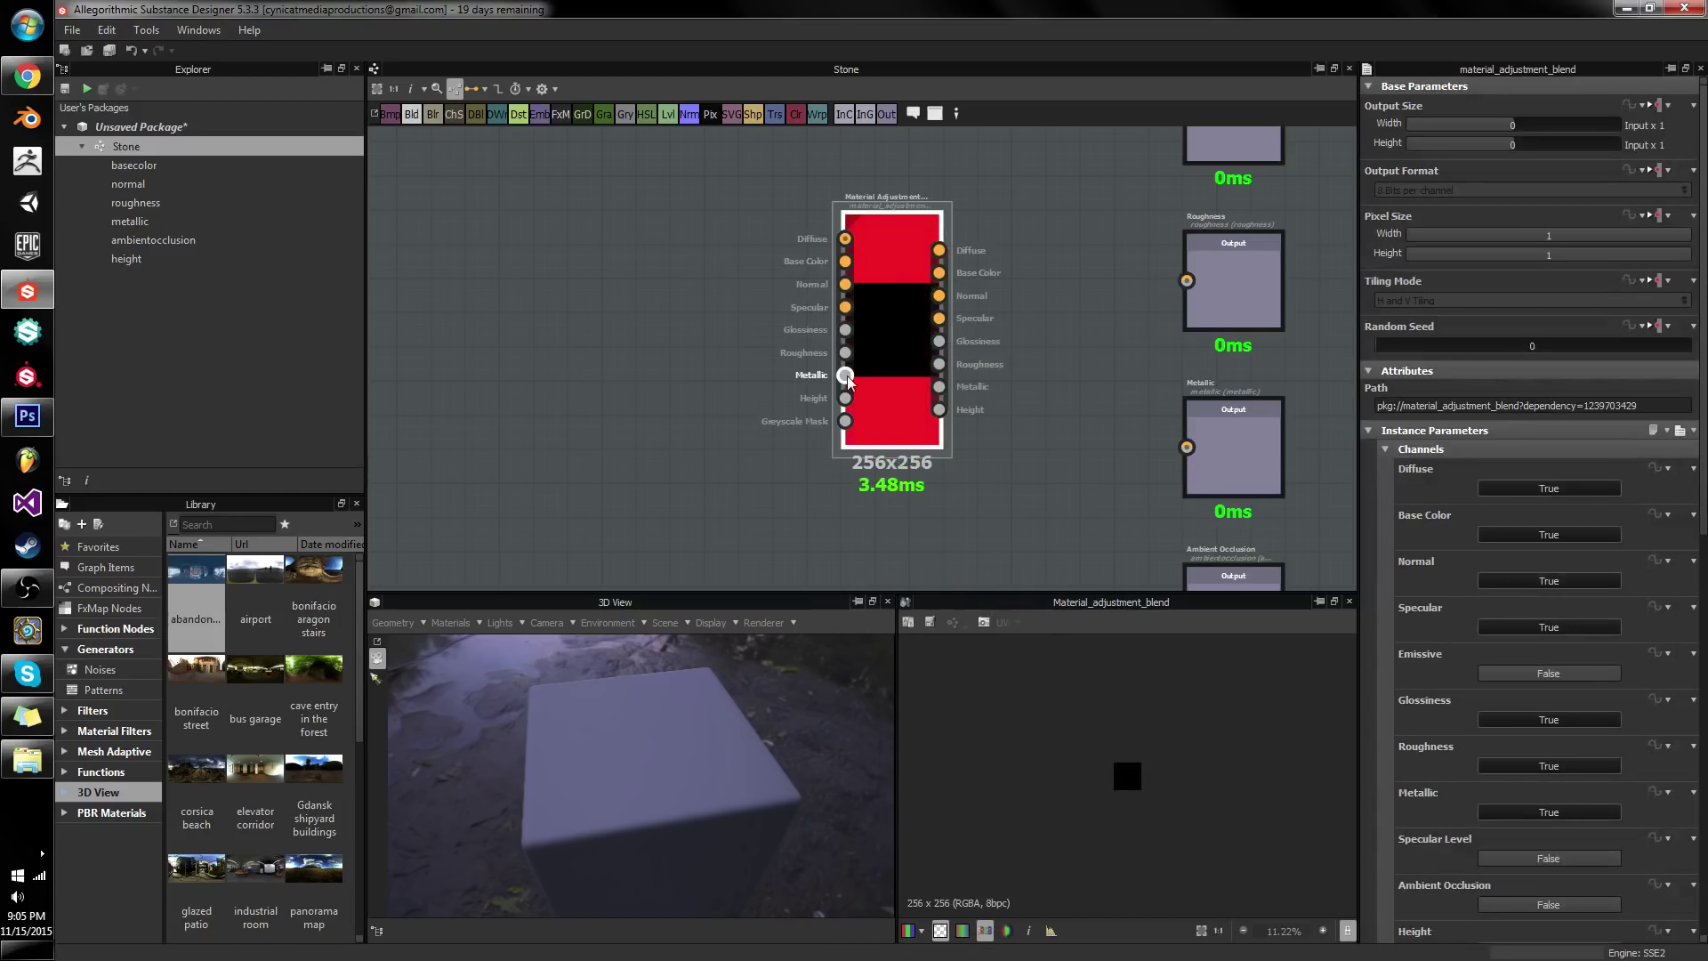
# - Set its Diffuse, Specular and Glossiness channels off and Ambient Occlusion on
pyautogui.click(1549, 488)
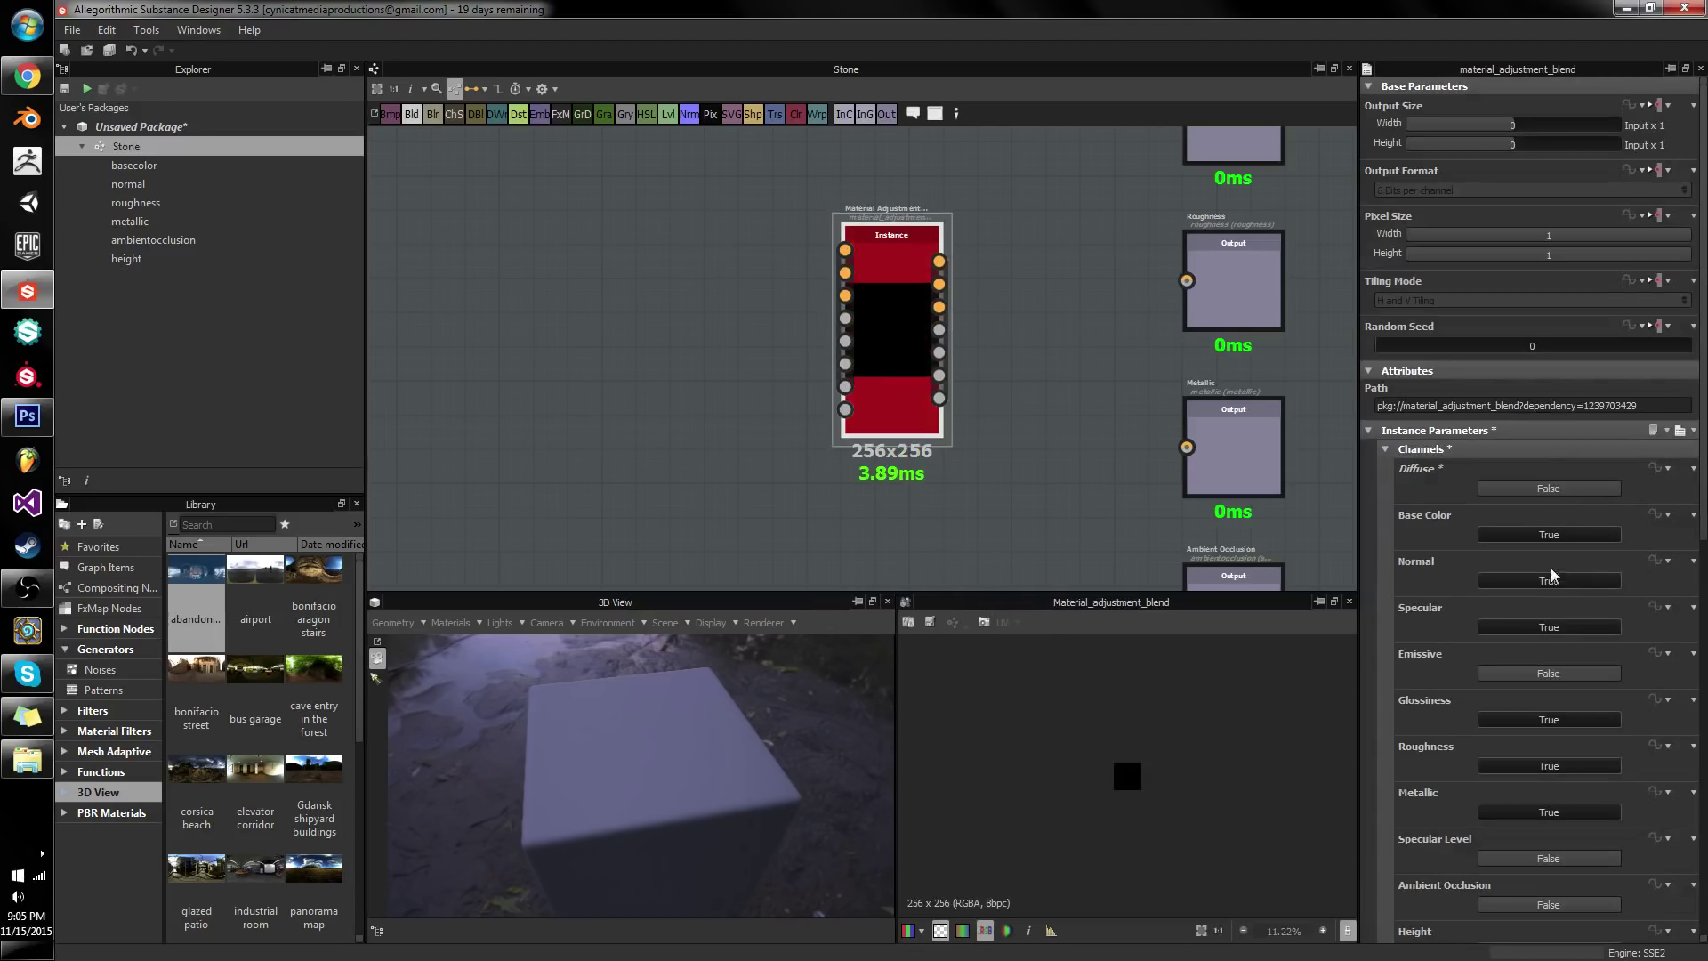
pyautogui.click(1549, 628)
pyautogui.click(1549, 598)
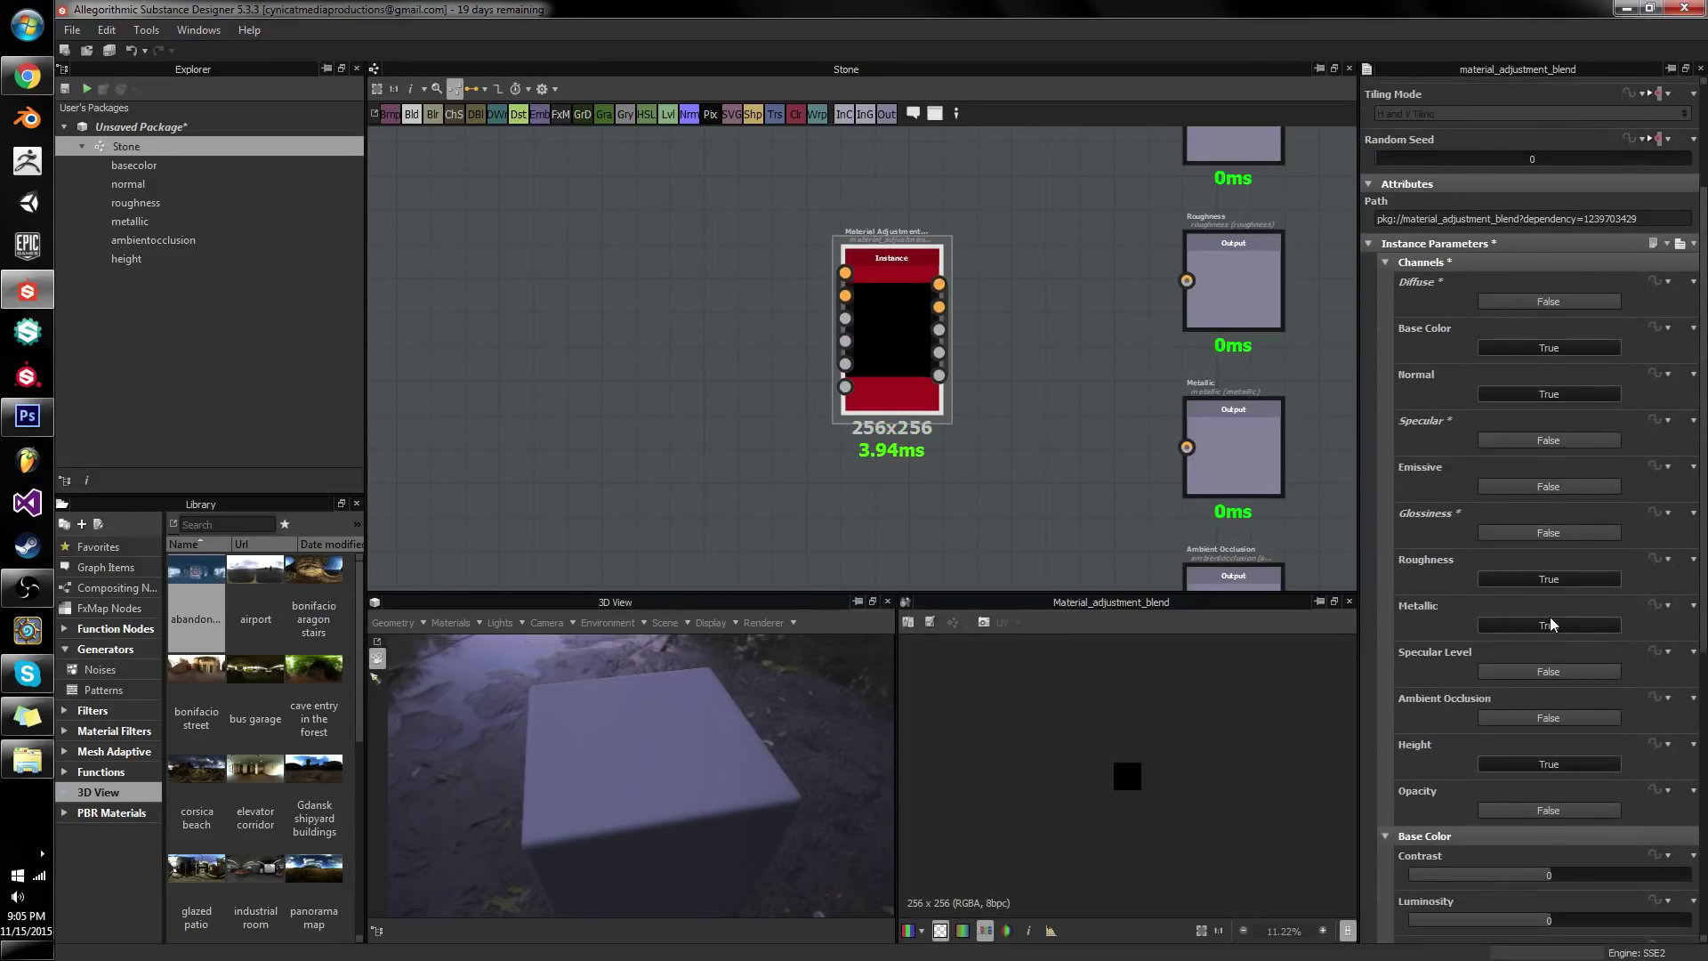
pyautogui.click(1544, 705)
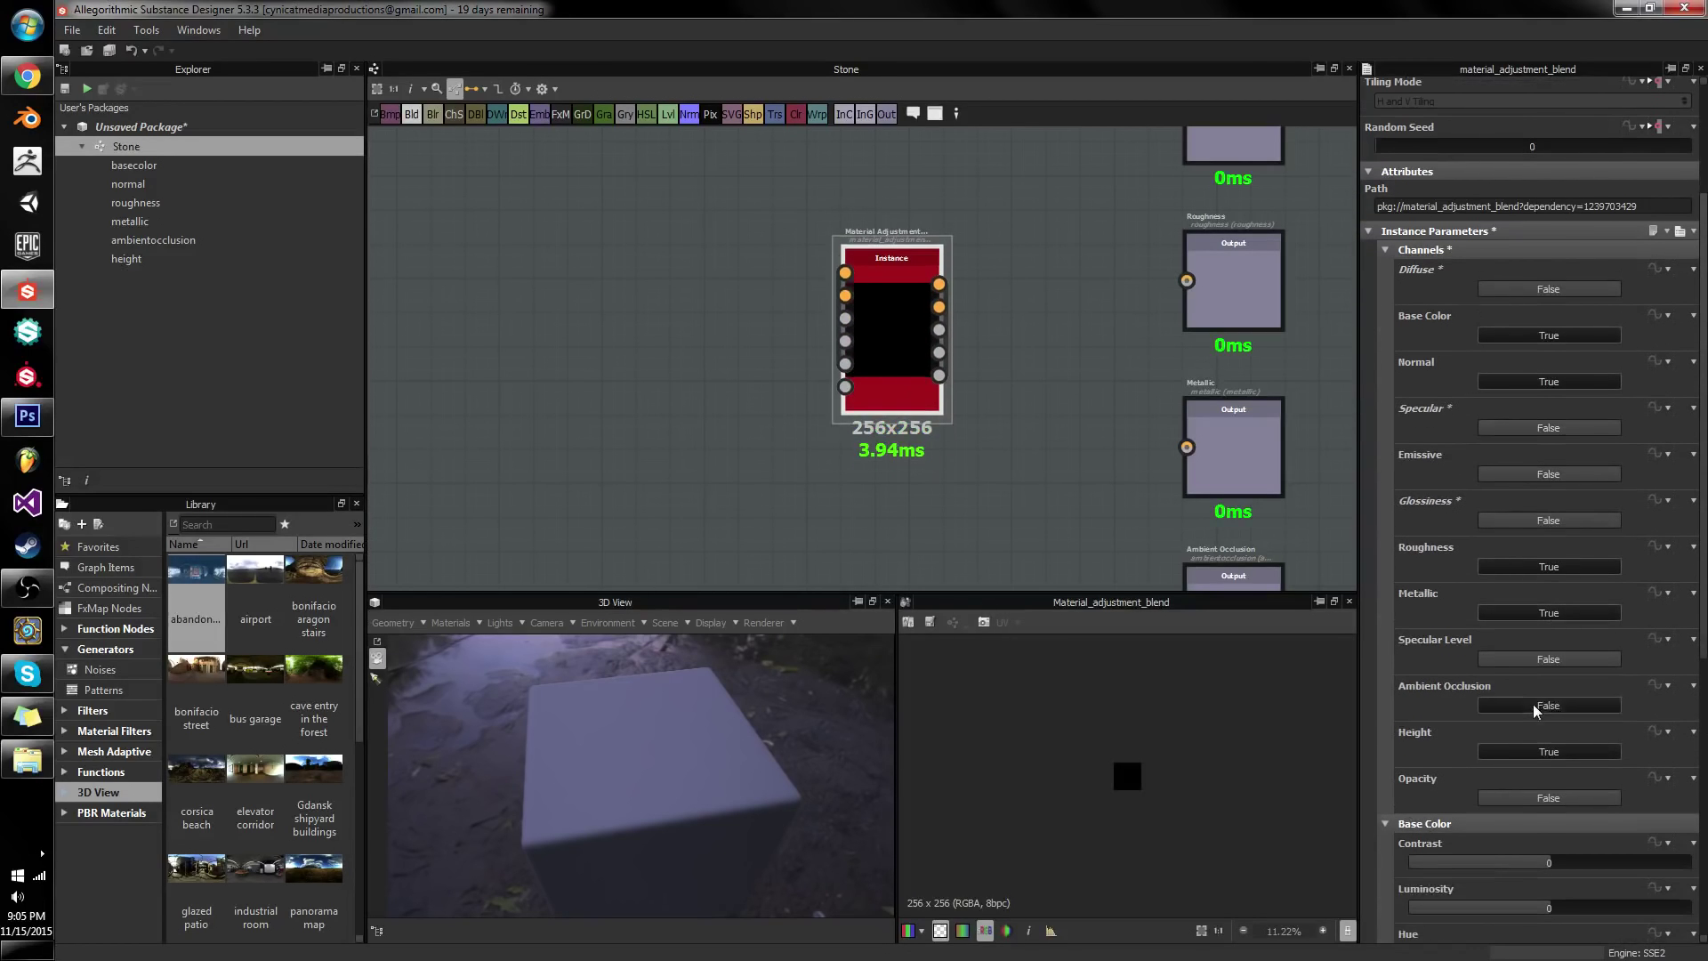
# - Create input nodes including hidden connectors, then delete the Greyscale Mask input
pyautogui.rightClick(872, 302)
pyautogui.moveTo(943, 488)
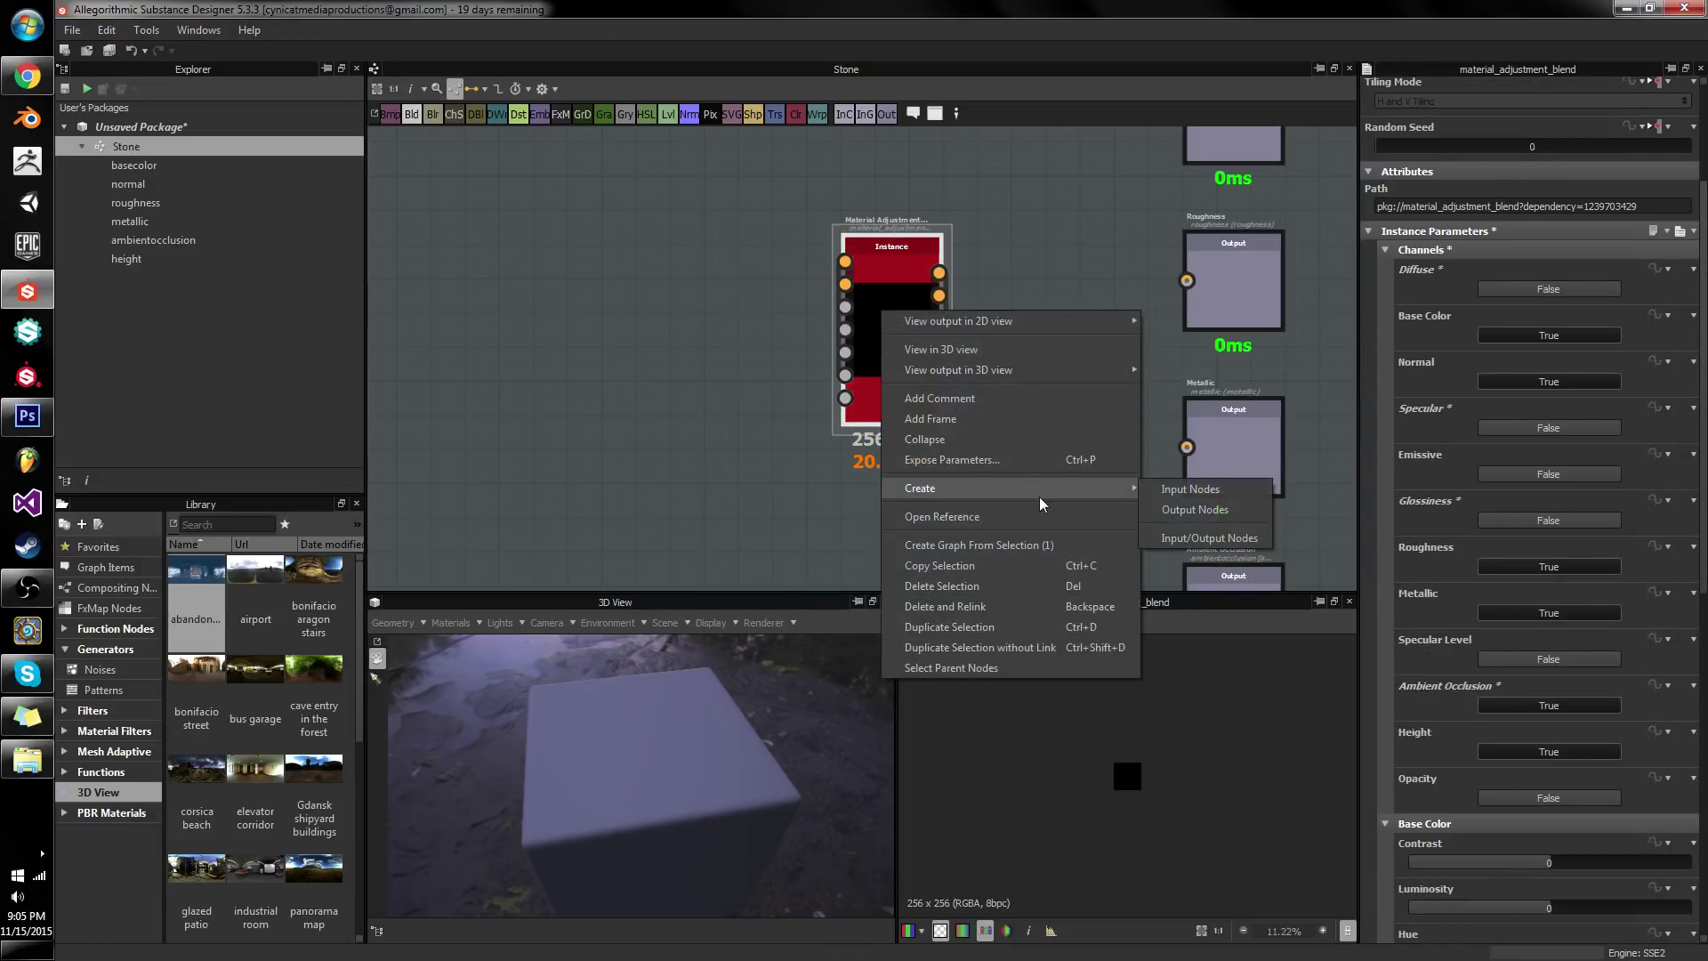
pyautogui.click(1235, 501)
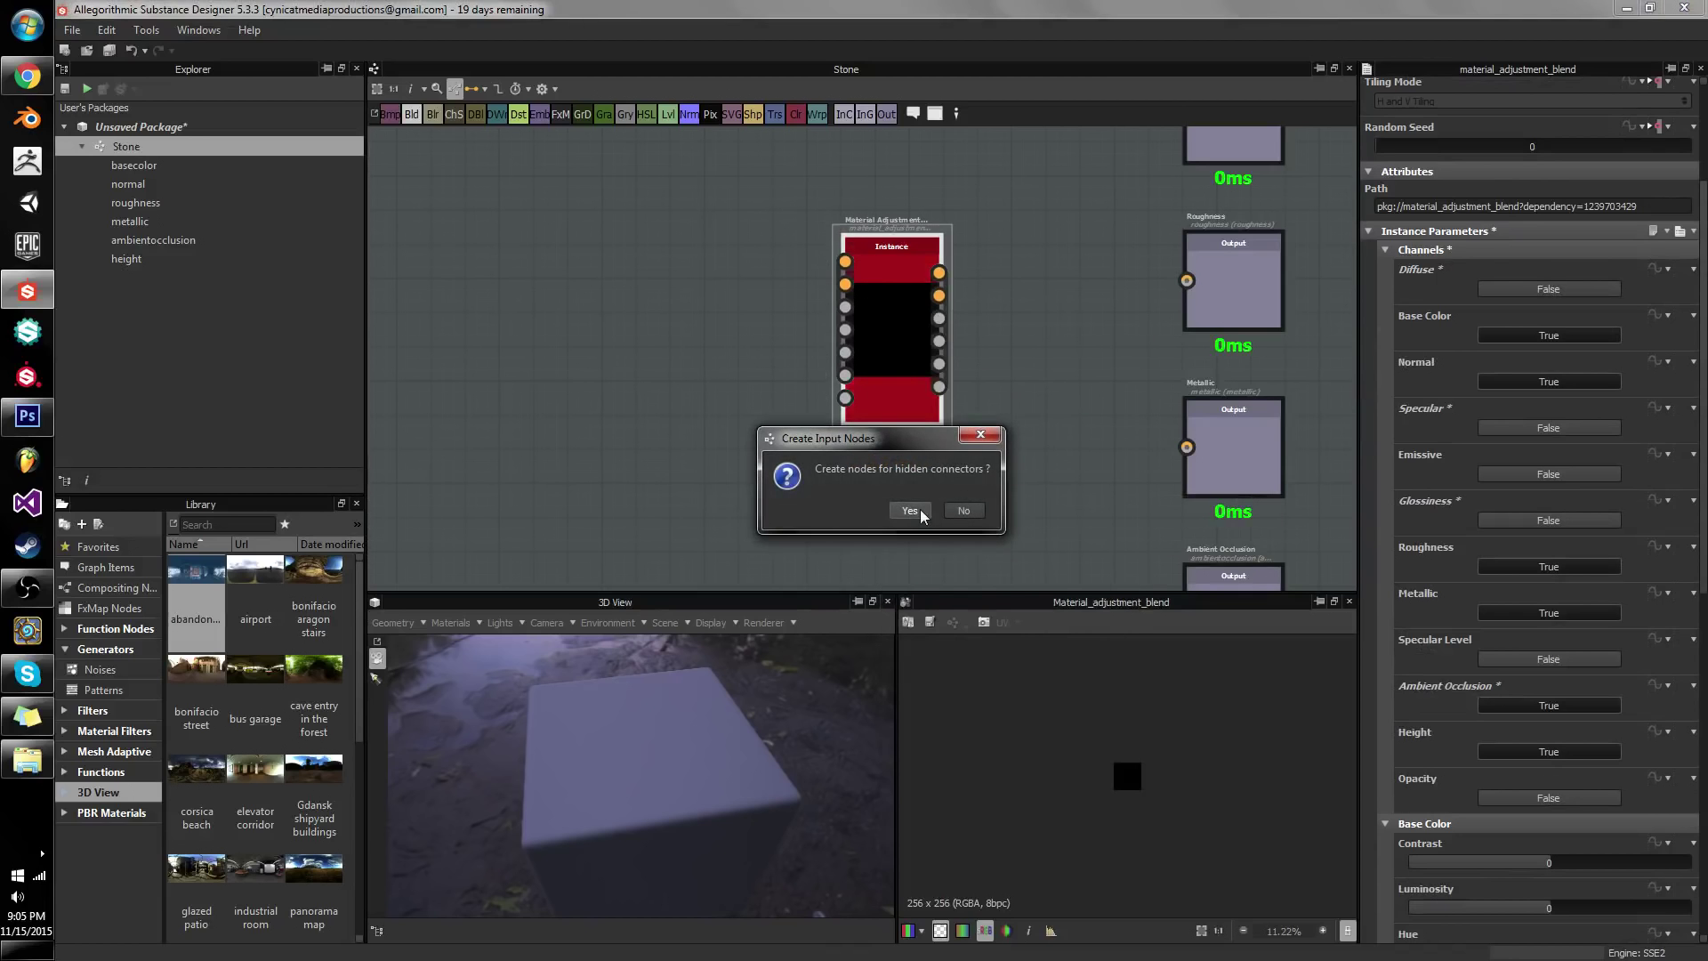
pyautogui.click(965, 511)
pyautogui.scroll(-3, 810, 406)
pyautogui.moveTo(844, 335); pyautogui.dragTo(942, 163, button='middle')
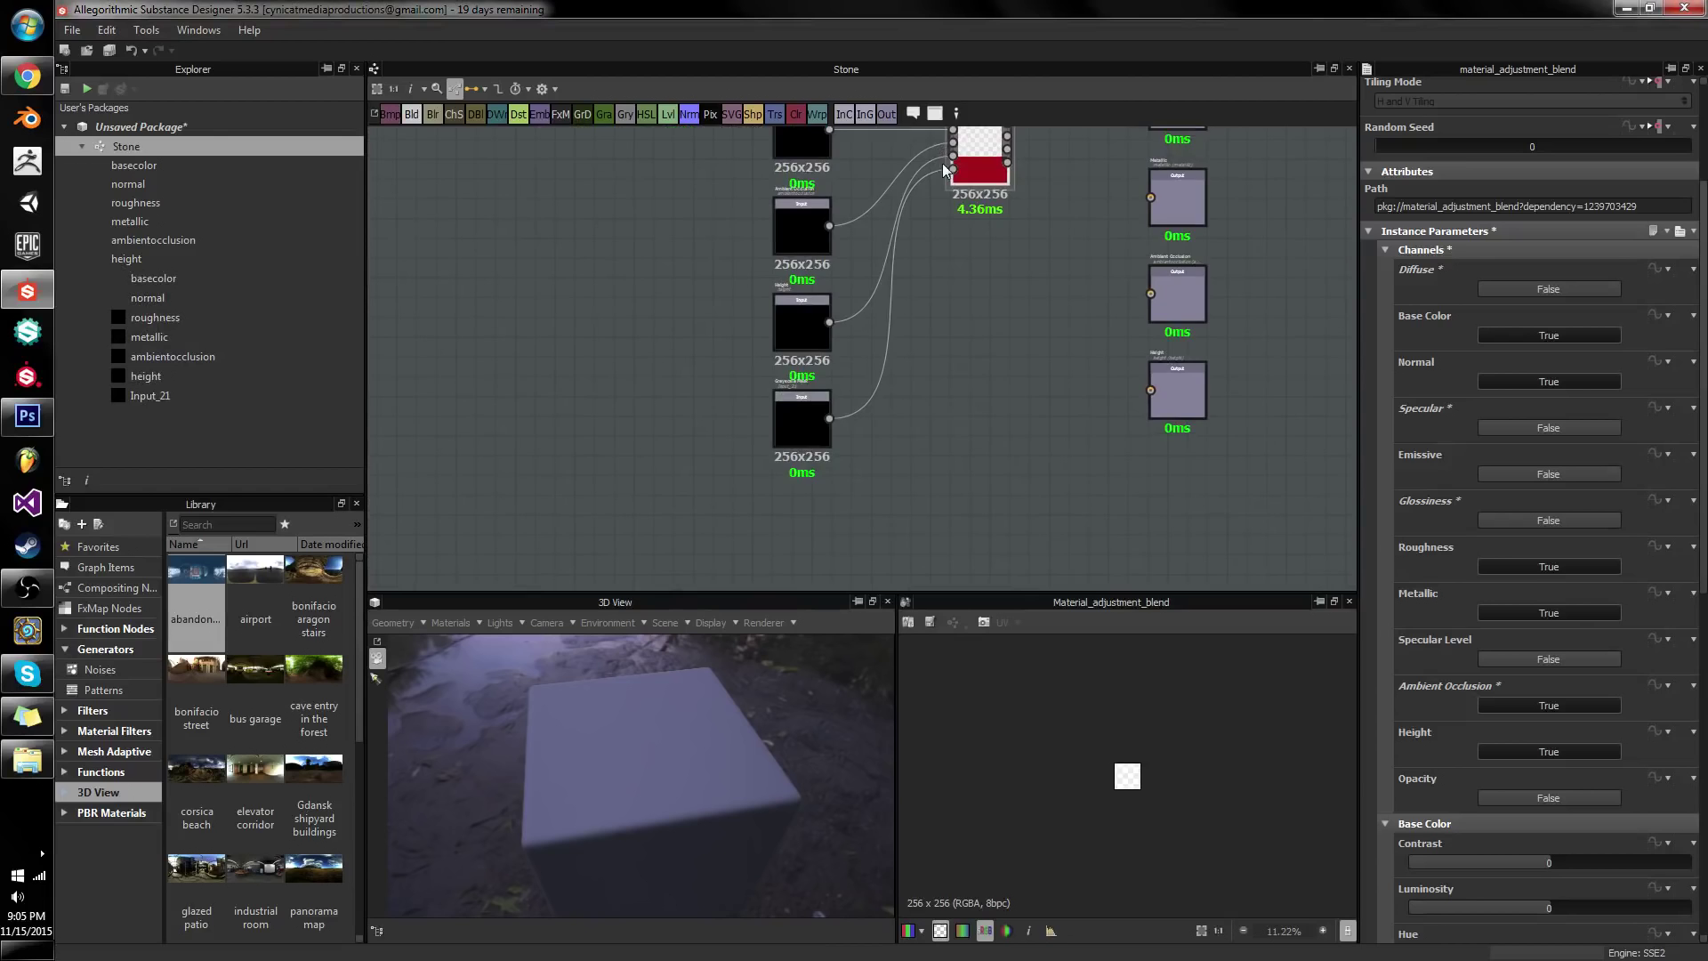
pyautogui.scroll(5, 858, 386)
pyautogui.click(710, 503)
pyautogui.press('Delete')
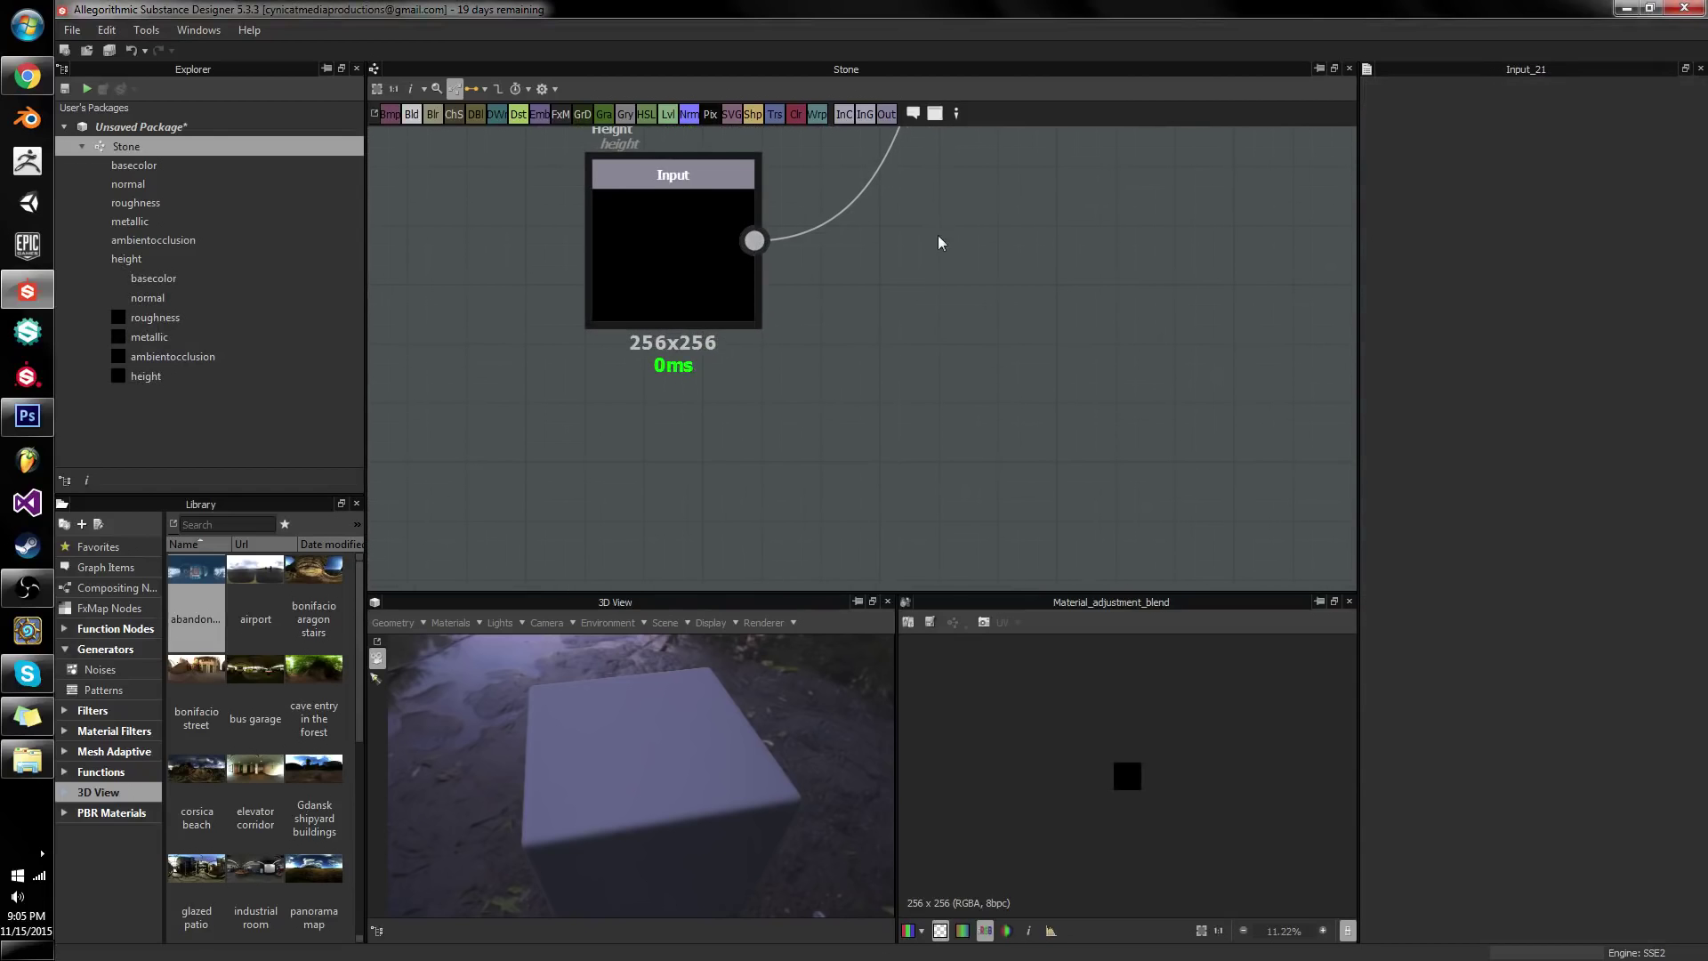
# - Delete the Material Adjustment Blend node
pyautogui.moveTo(938, 244); pyautogui.dragTo(947, 382, button='middle')
pyautogui.scroll(-2, 916, 253)
pyautogui.moveTo(916, 252); pyautogui.dragTo(916, 479, button='middle')
pyautogui.scroll(-1, 916, 479)
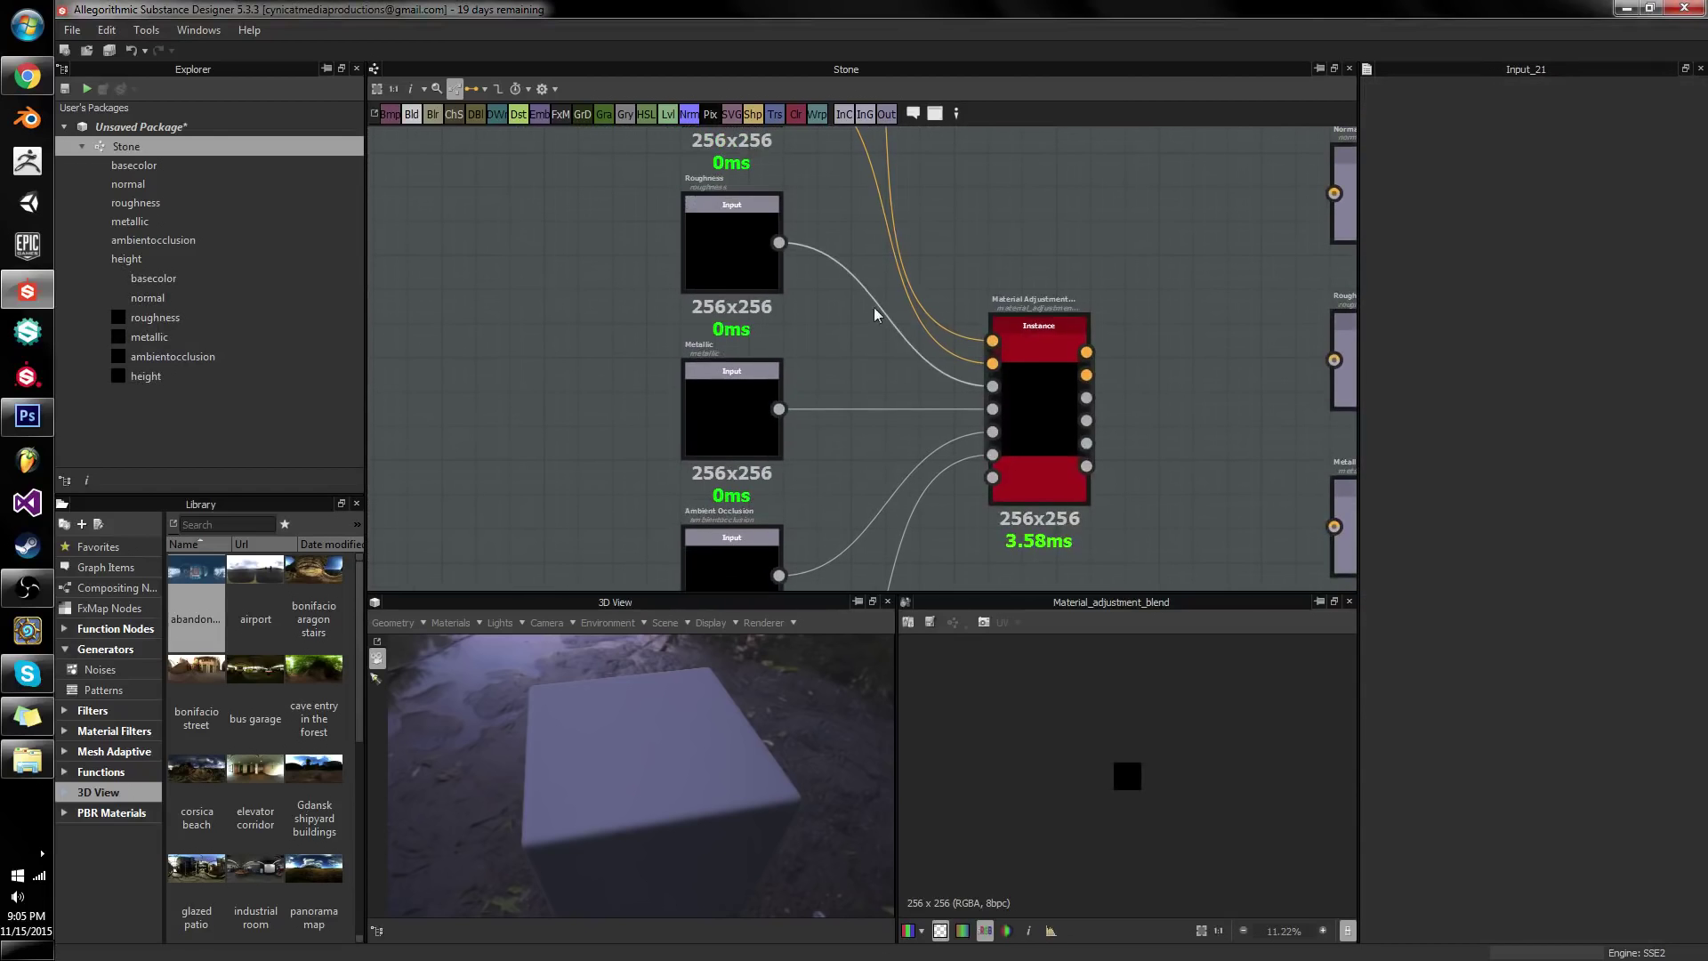
pyautogui.click(765, 396)
pyautogui.click(1016, 438)
pyautogui.moveTo(1016, 437); pyautogui.dragTo(848, 472, button='middle')
pyautogui.press('Delete')
# - Delete the column of six input nodes
pyautogui.scroll(-4, 925, 370)
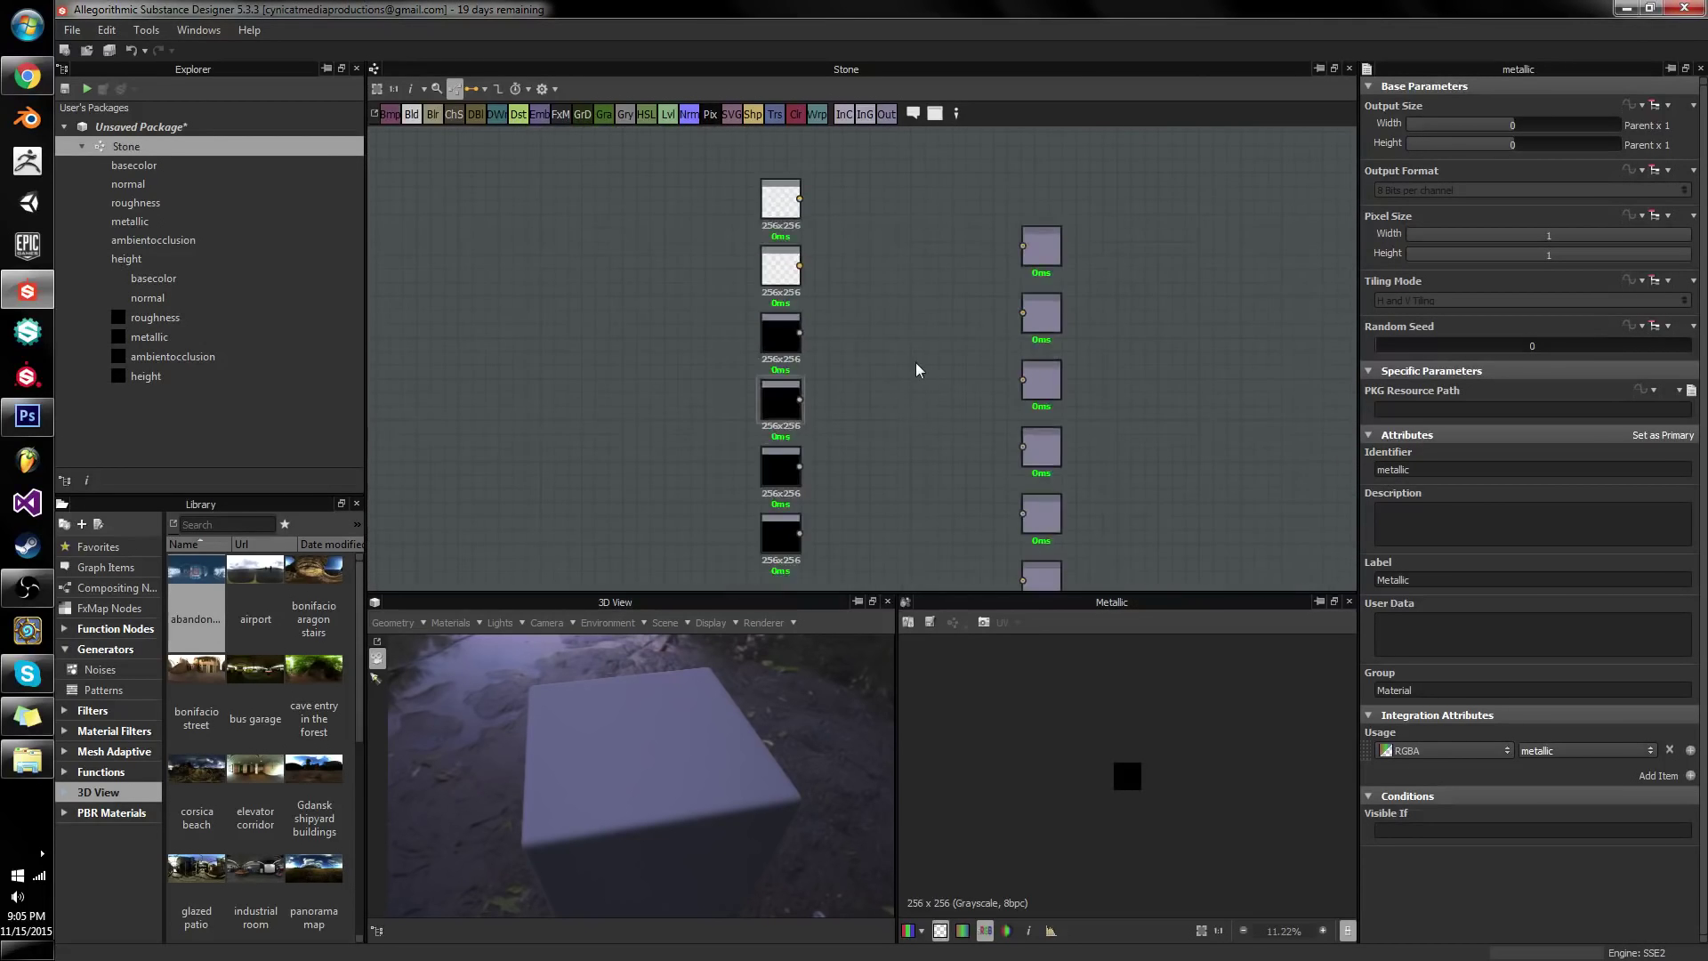
pyautogui.moveTo(916, 370); pyautogui.dragTo(915, 313, button='middle')
pyautogui.scroll(1, 861, 161)
pyautogui.scroll(-1, 860, 161)
pyautogui.moveTo(854, 175); pyautogui.dragTo(702, 511)
pyautogui.press('Delete')
pyautogui.scroll(3, 985, 355)
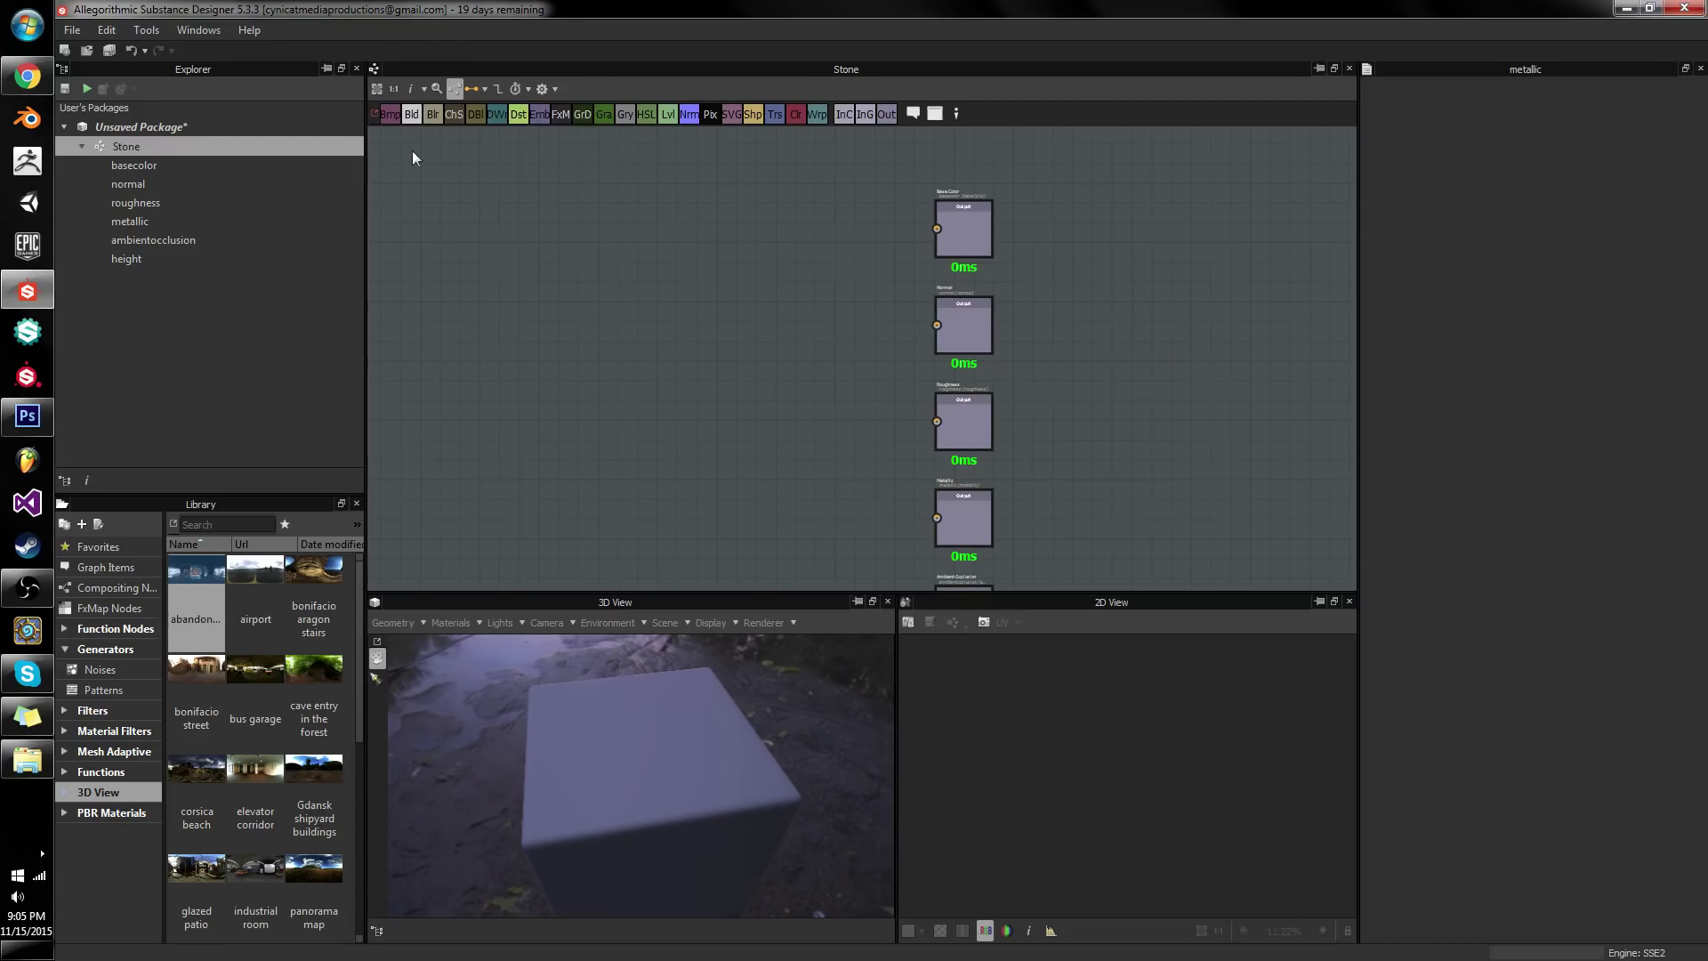
# - Select Stone in the Explorer to show its graph properties, then cancel the package save
pyautogui.click(163, 144)
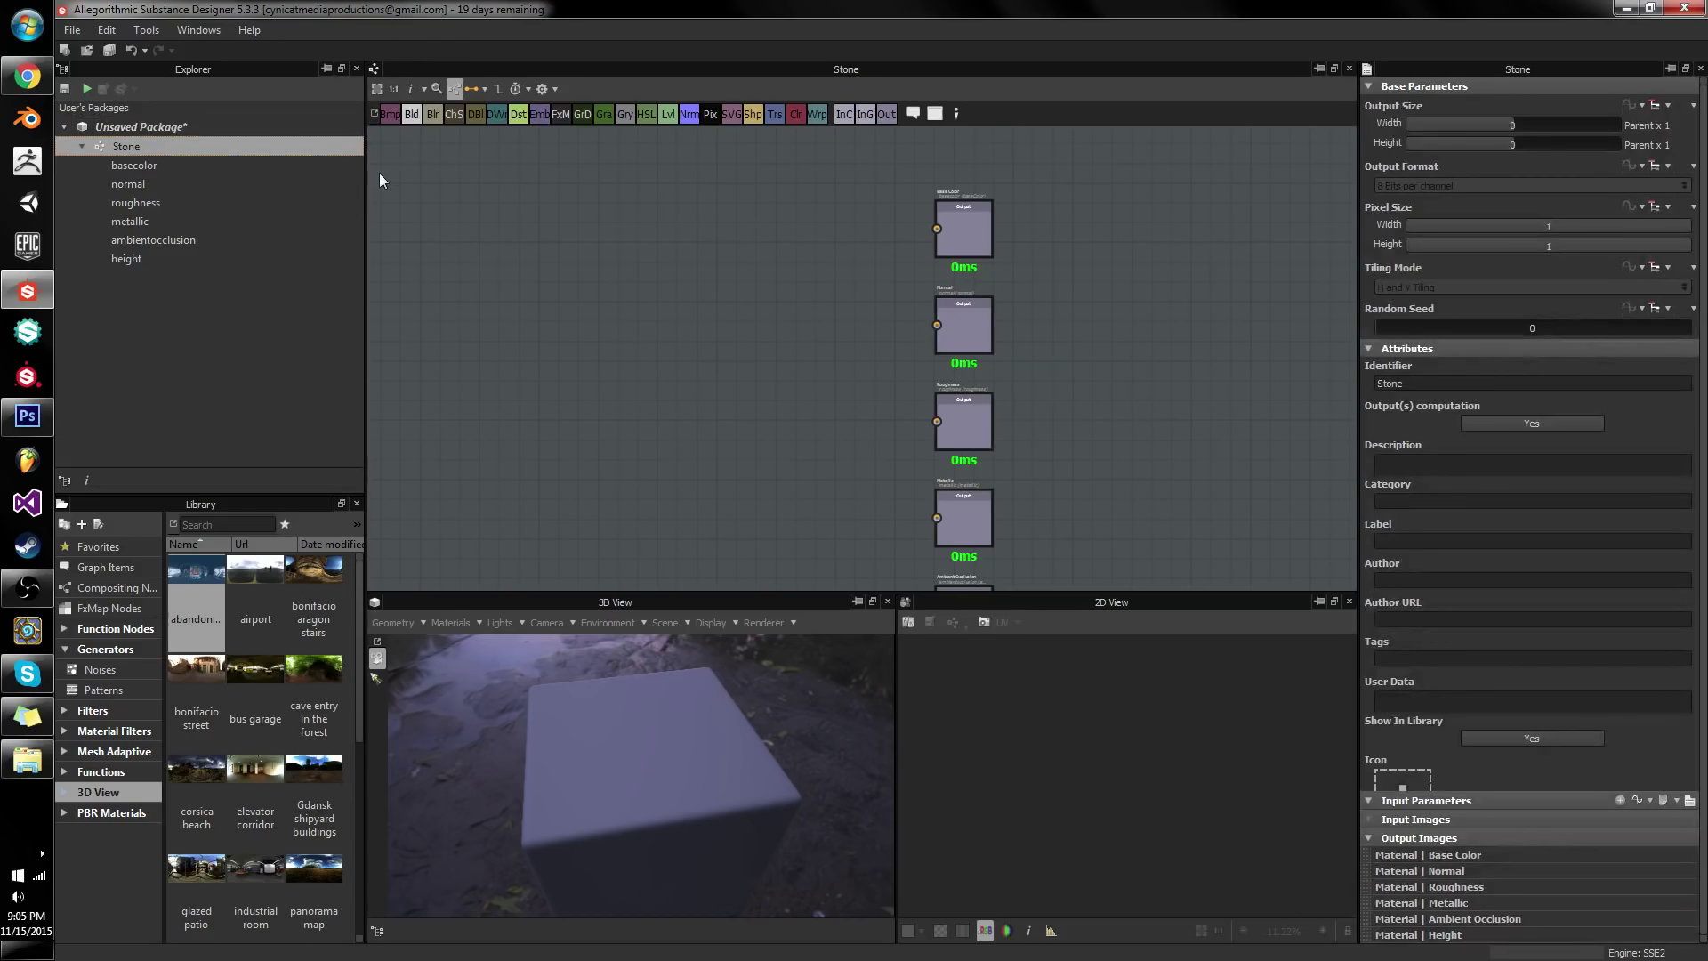
pyautogui.hotkey('ctrl', 's')
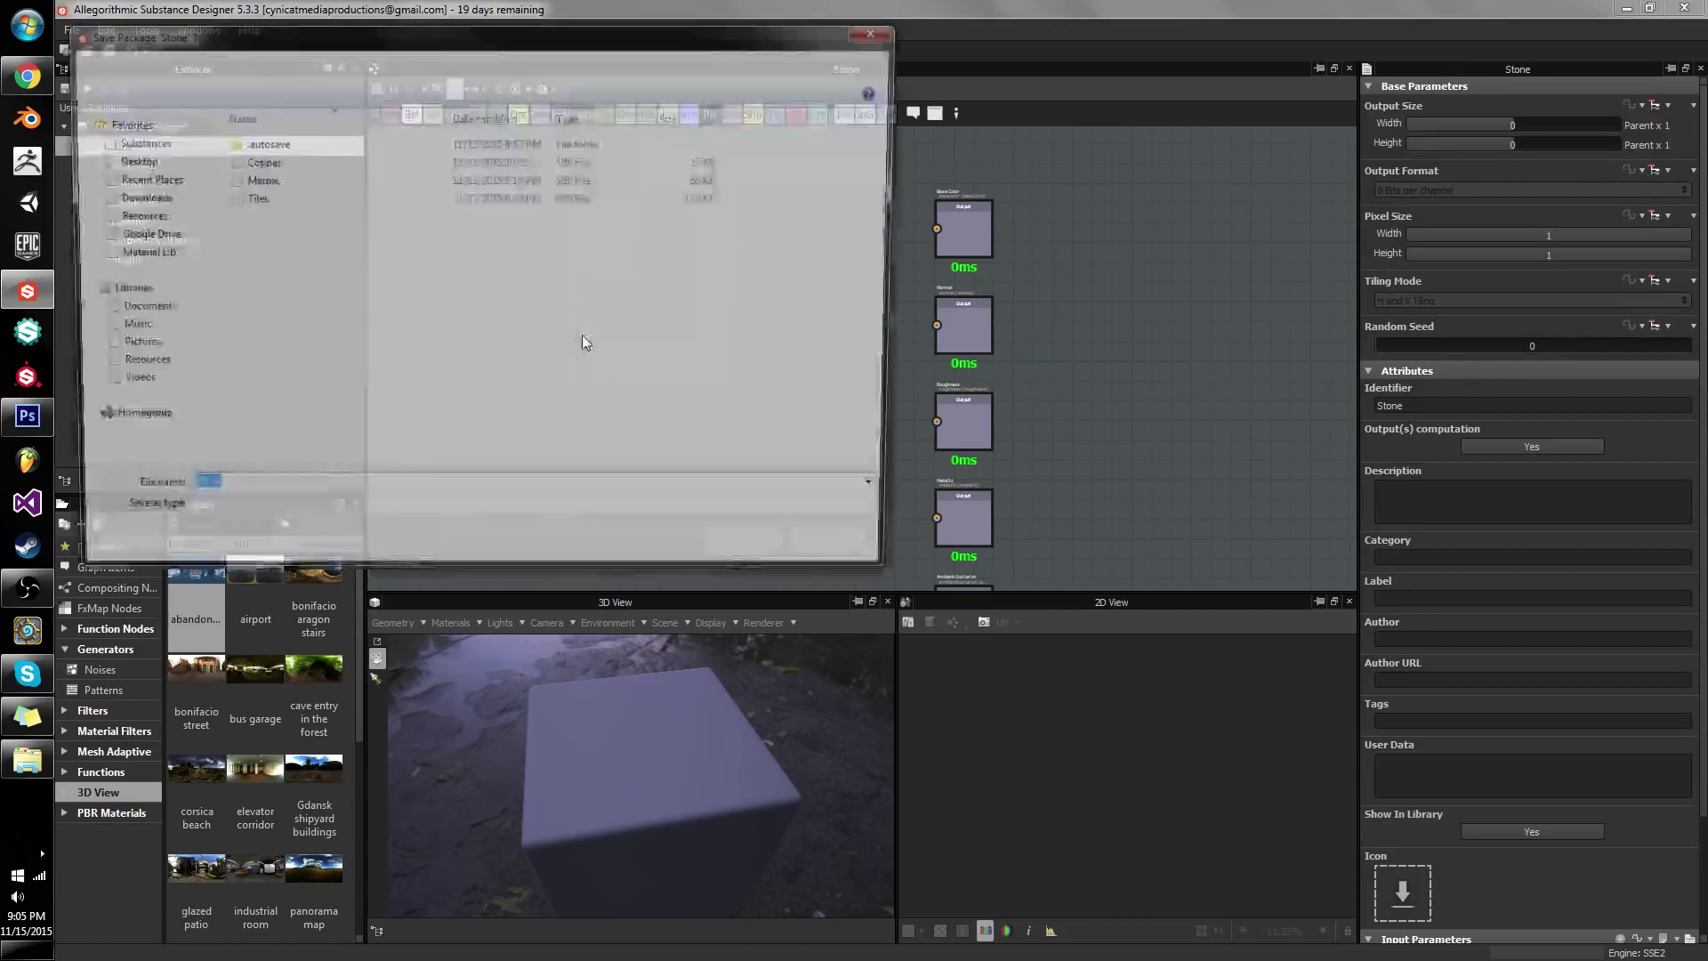
pyautogui.click(831, 559)
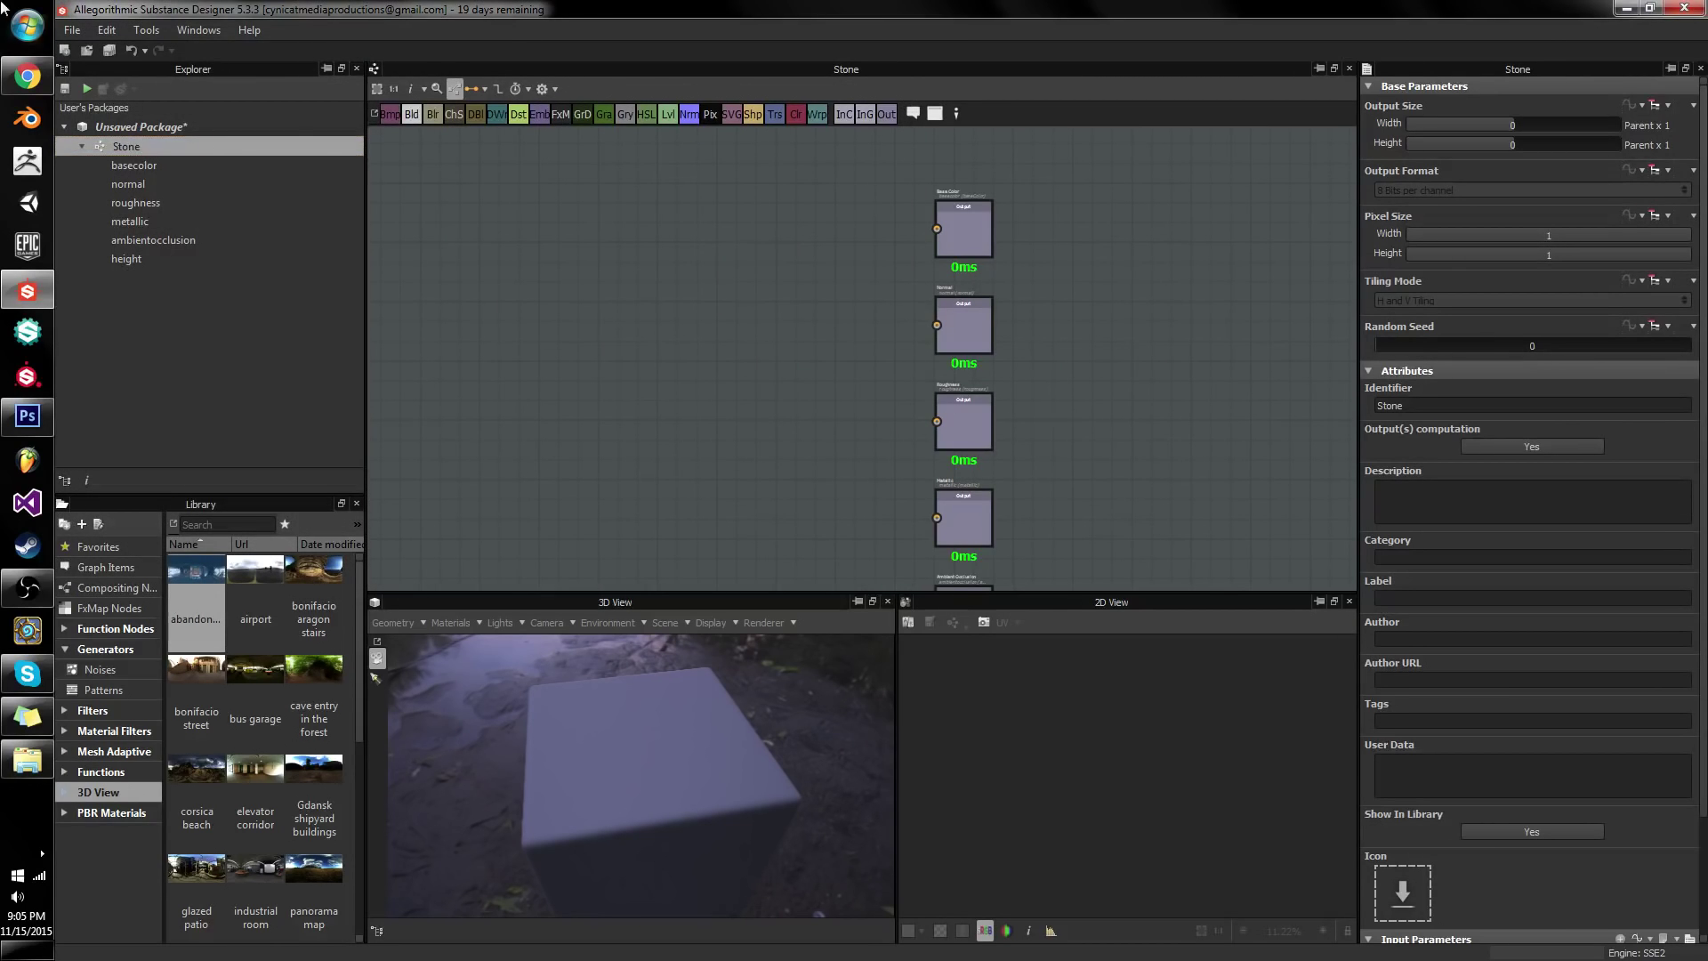
# - Browse the File menu's commands, leaving the package unsaved
pyautogui.click(84, 37)
pyautogui.click(85, 36)
pyautogui.click(87, 35)
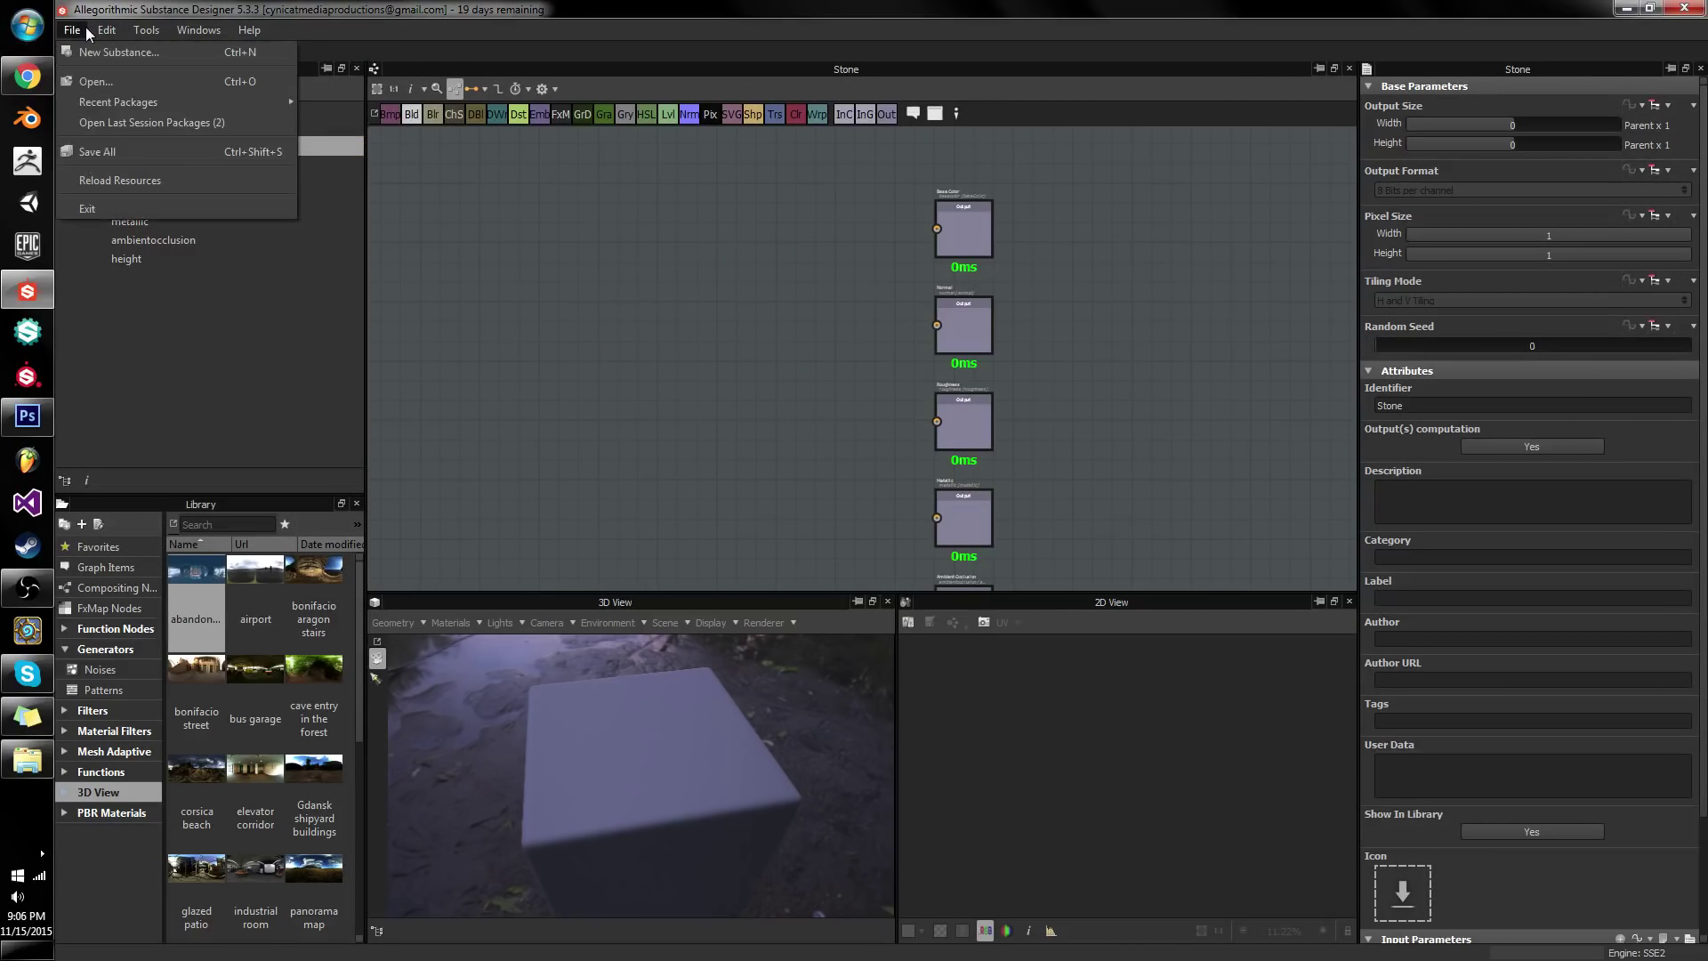
# - Open Tools > Preferences on the Projects page and scroll to the Library paths, cancelling a new path
pyautogui.moveTo(215, 34)
pyautogui.moveTo(150, 30)
pyautogui.click(185, 121)
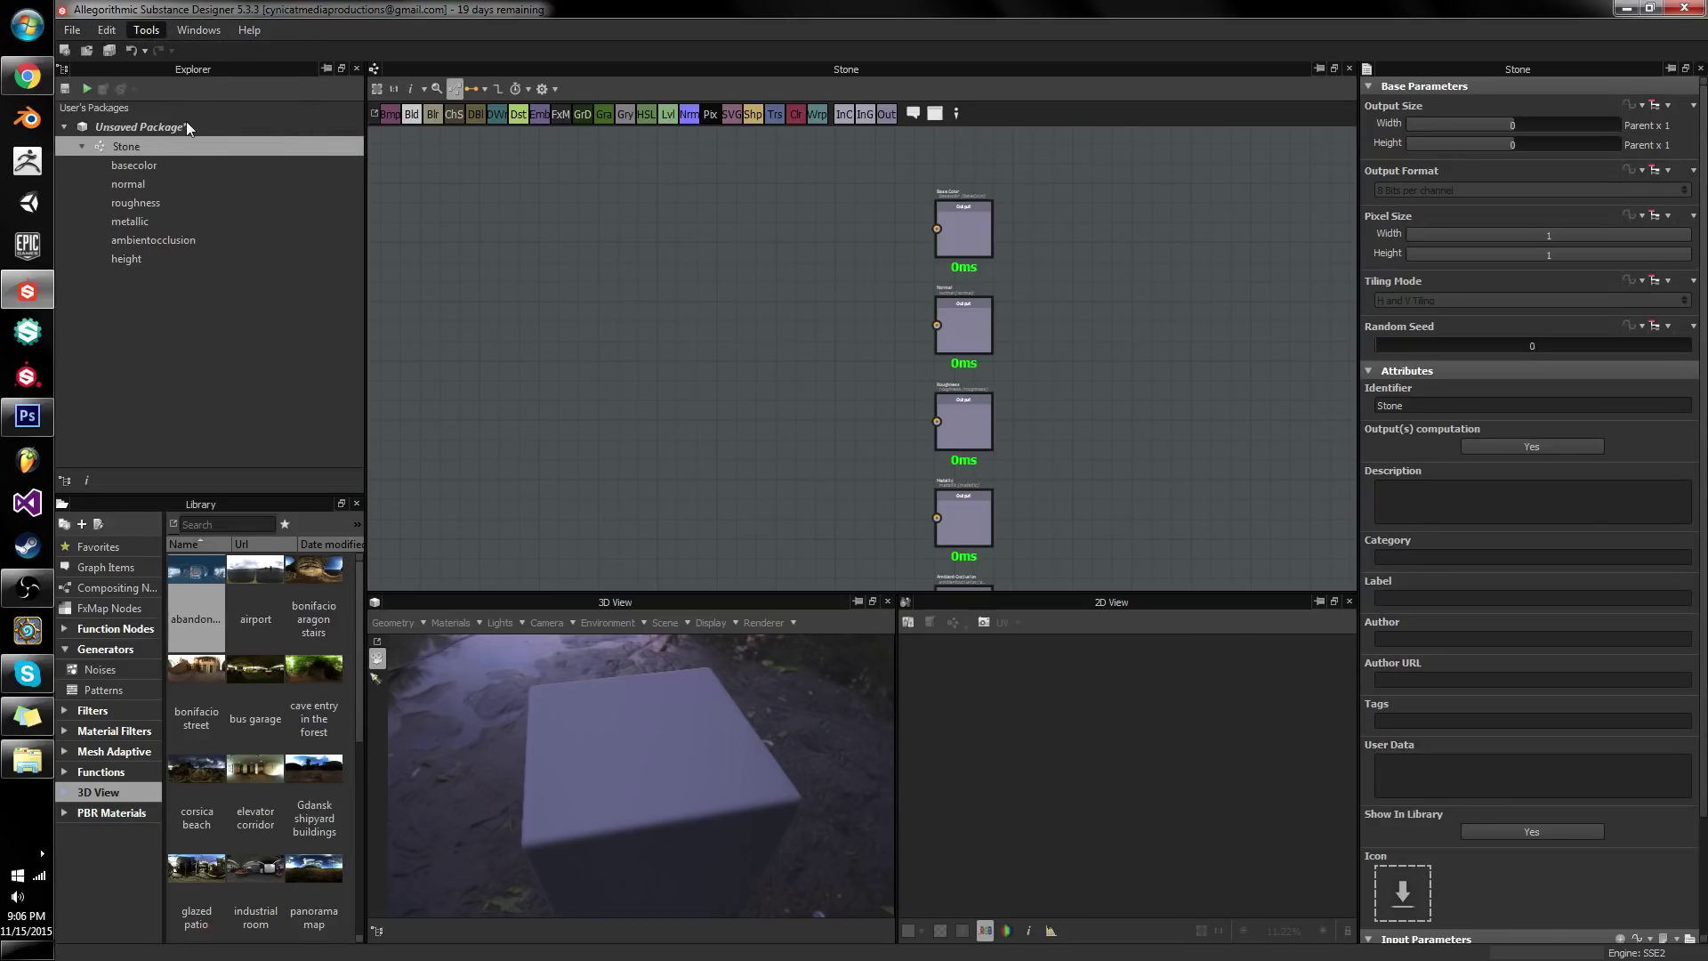
pyautogui.click(492, 325)
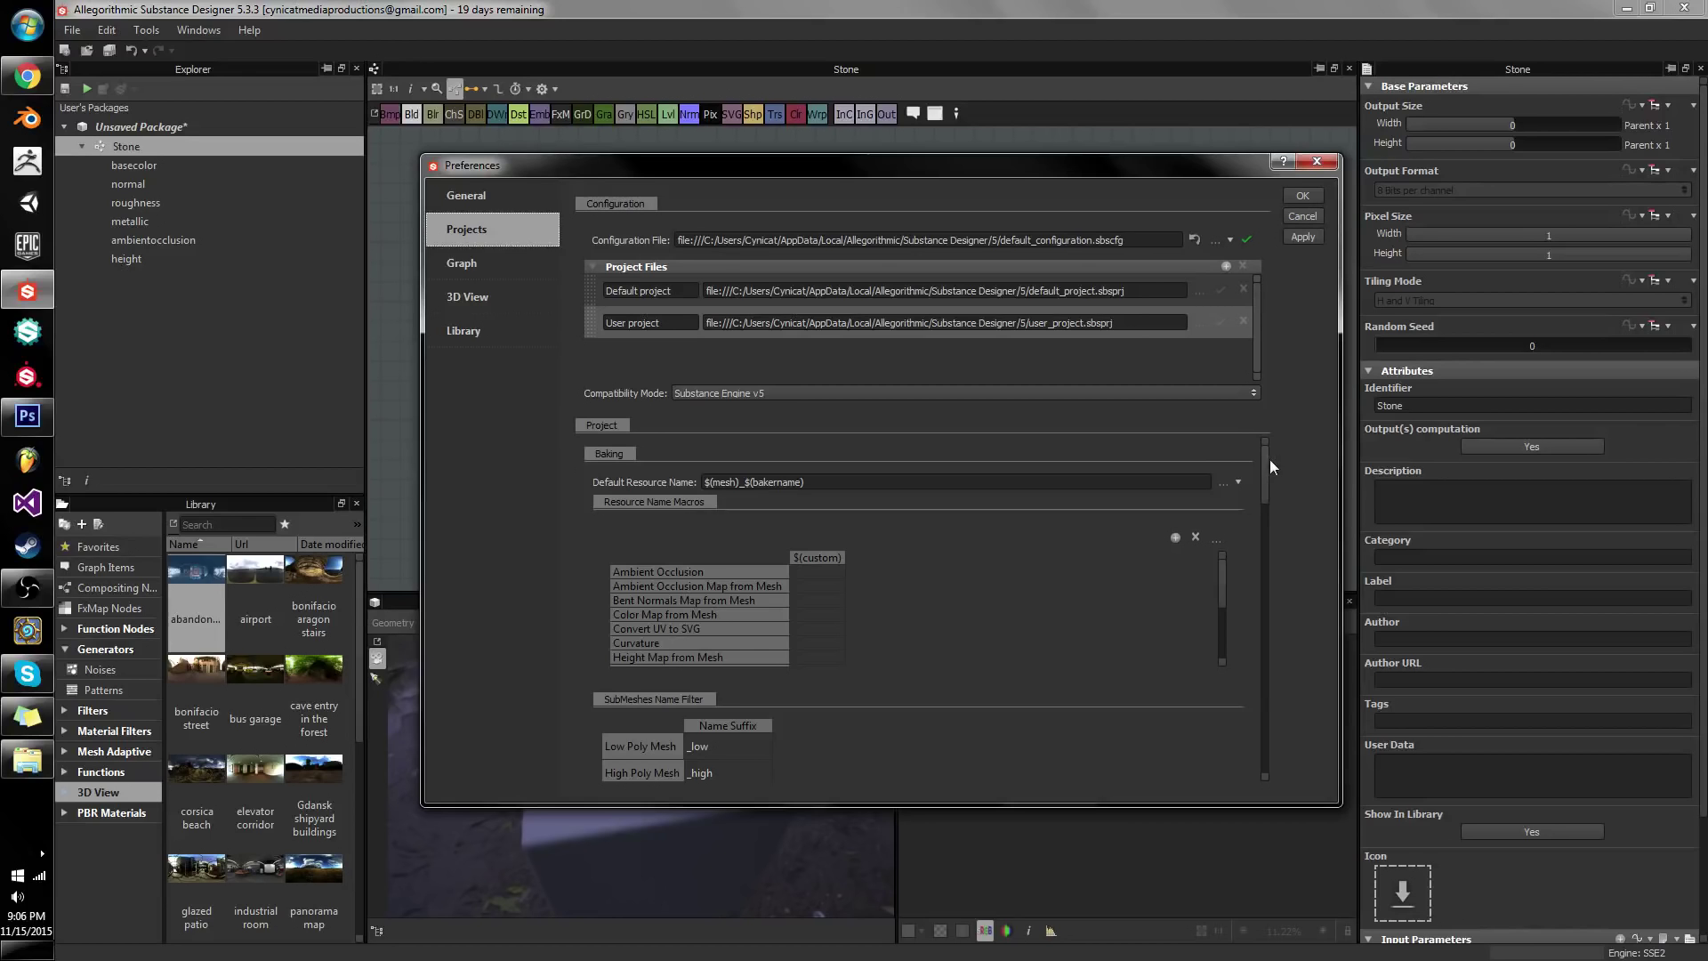
pyautogui.moveTo(1271, 484); pyautogui.dragTo(1270, 758)
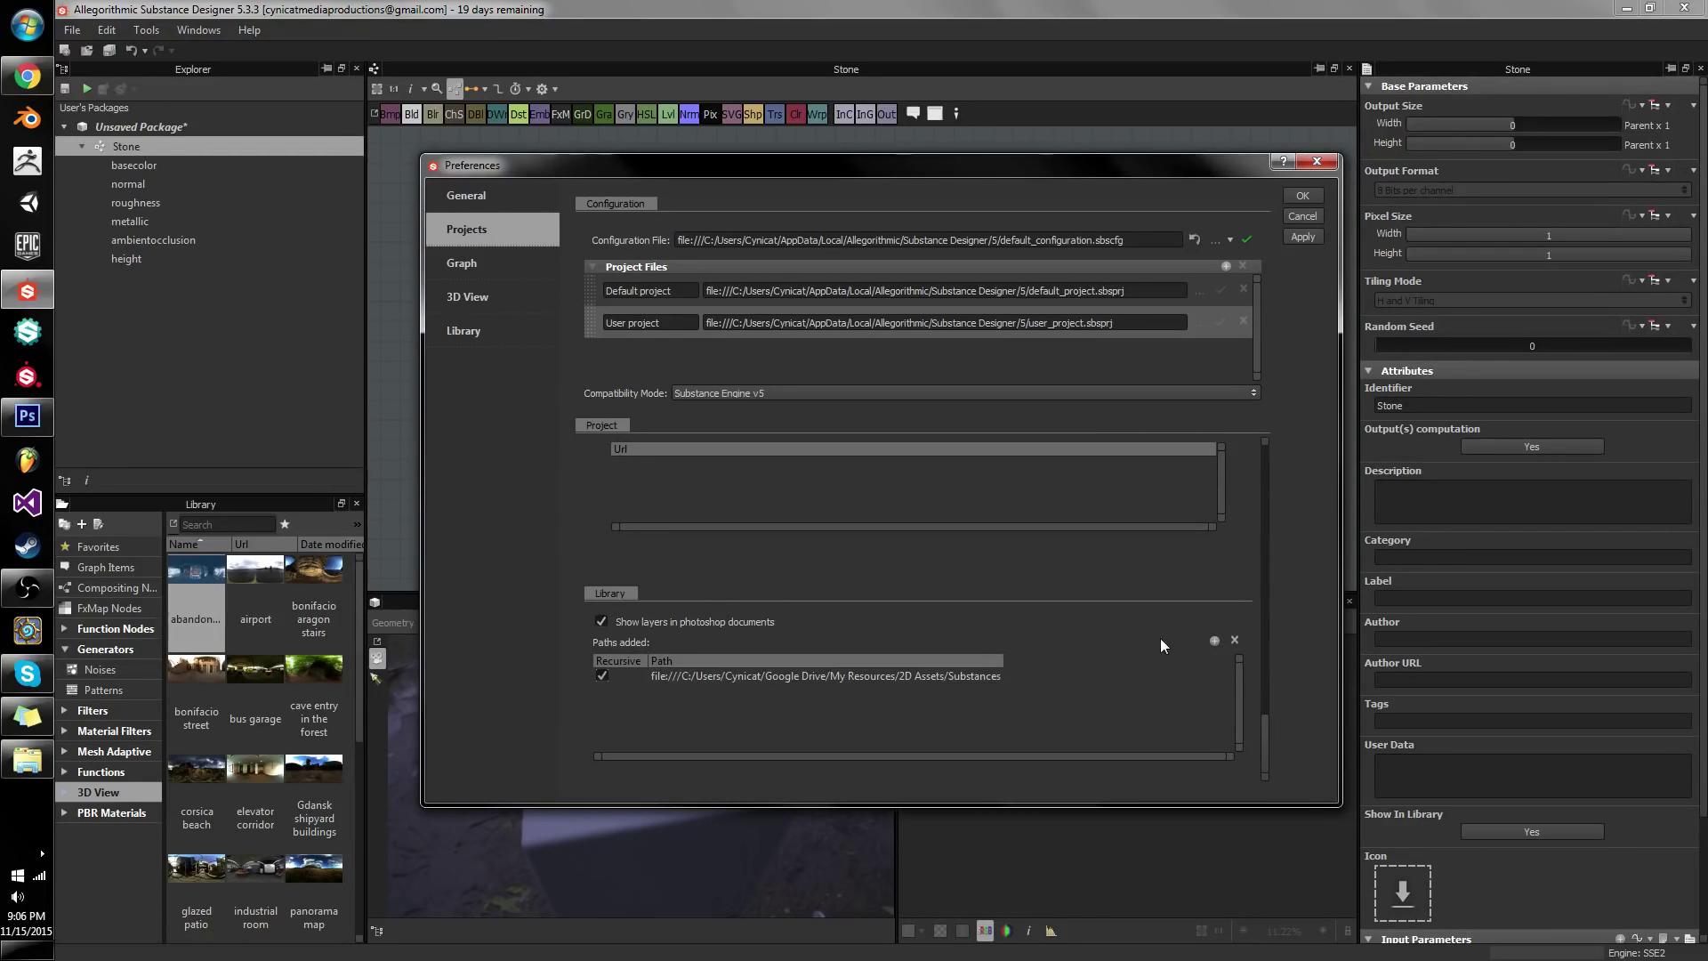
pyautogui.click(1215, 640)
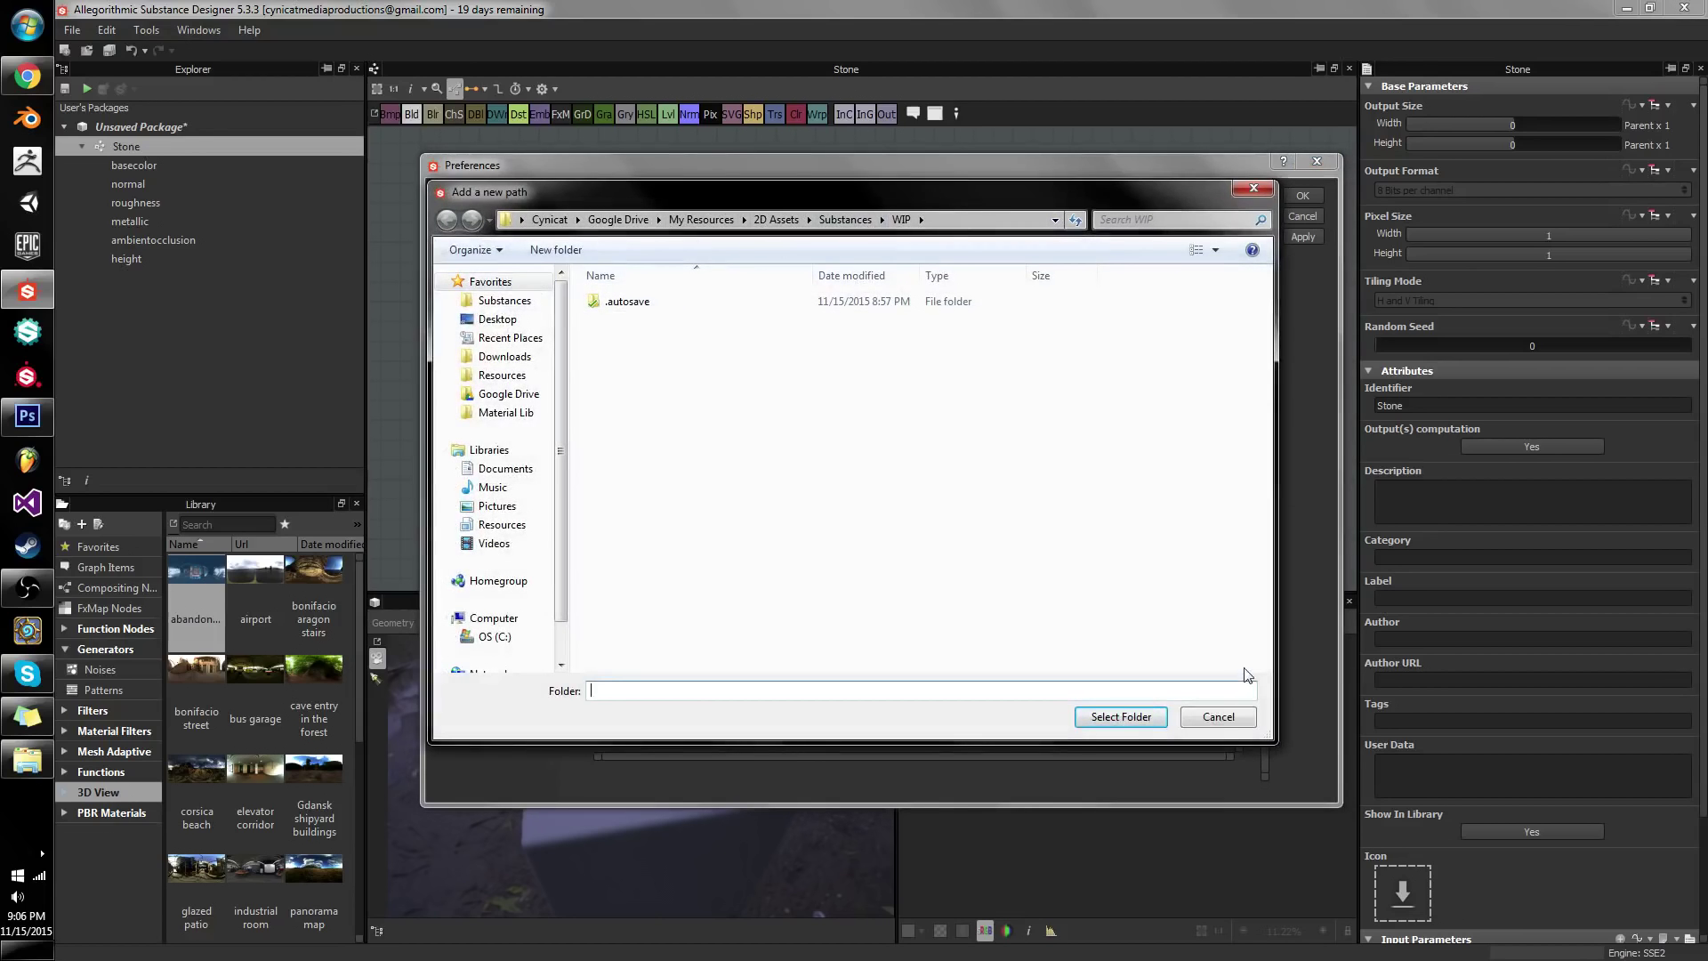
pyautogui.click(1218, 716)
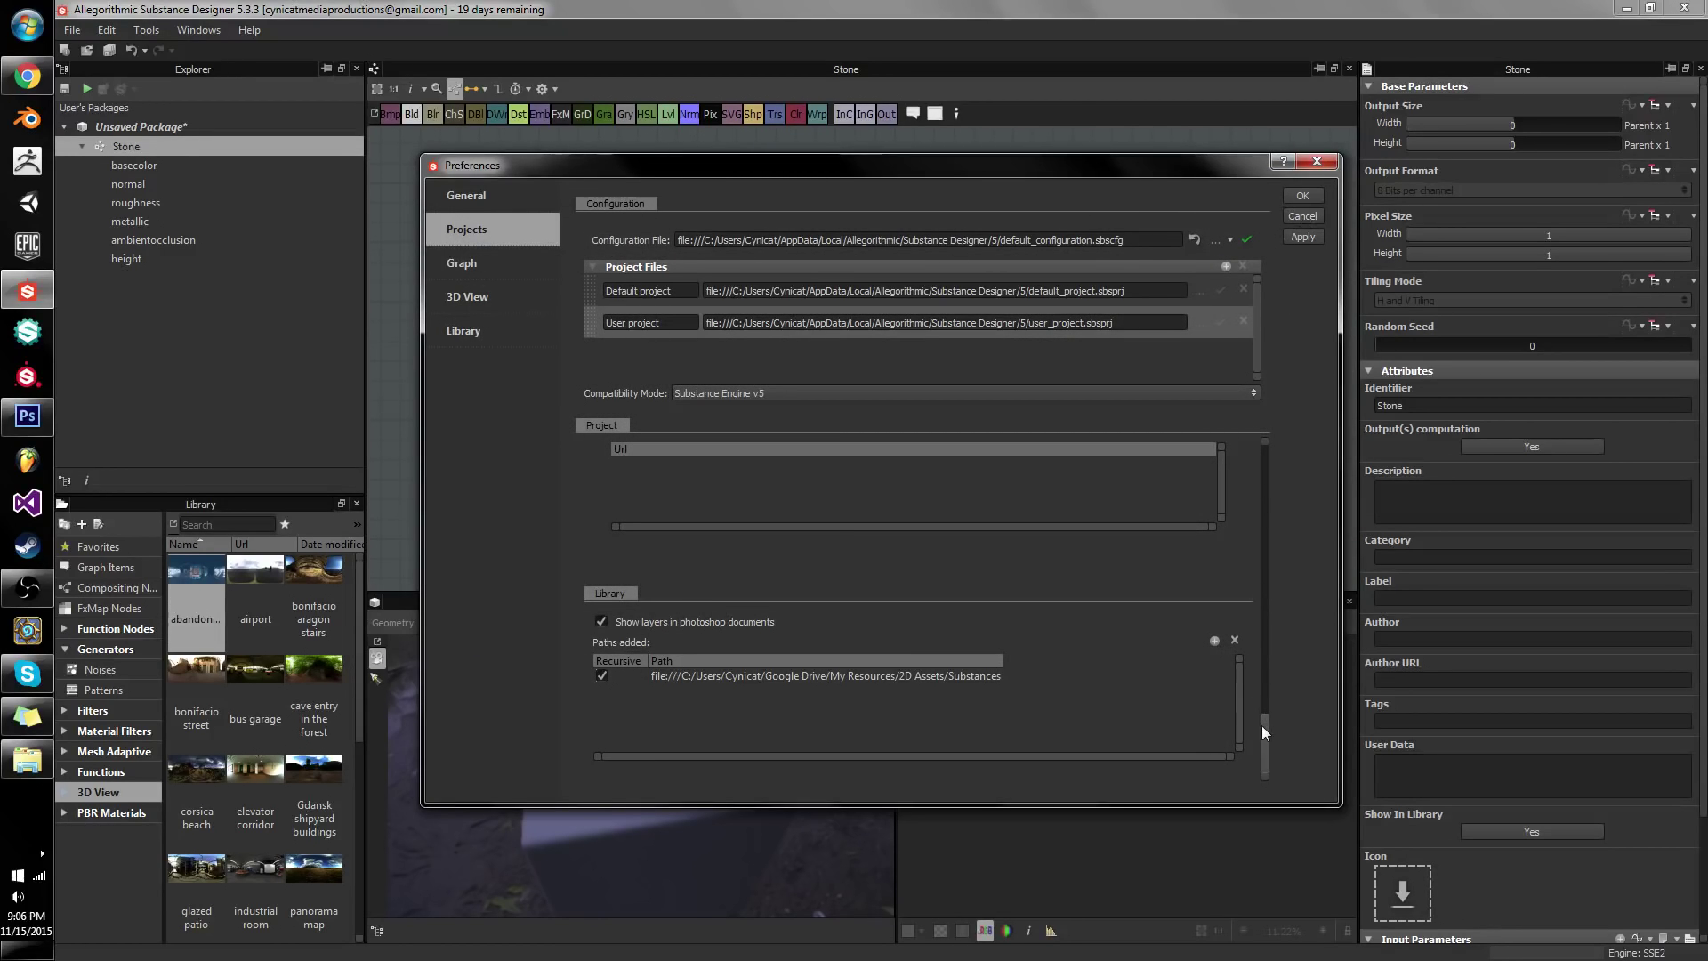
# - Browse to Substances/Templates for a new templates directory, cancel, and remove the empty extra row
pyautogui.moveTo(1262, 727); pyautogui.dragTo(1262, 504)
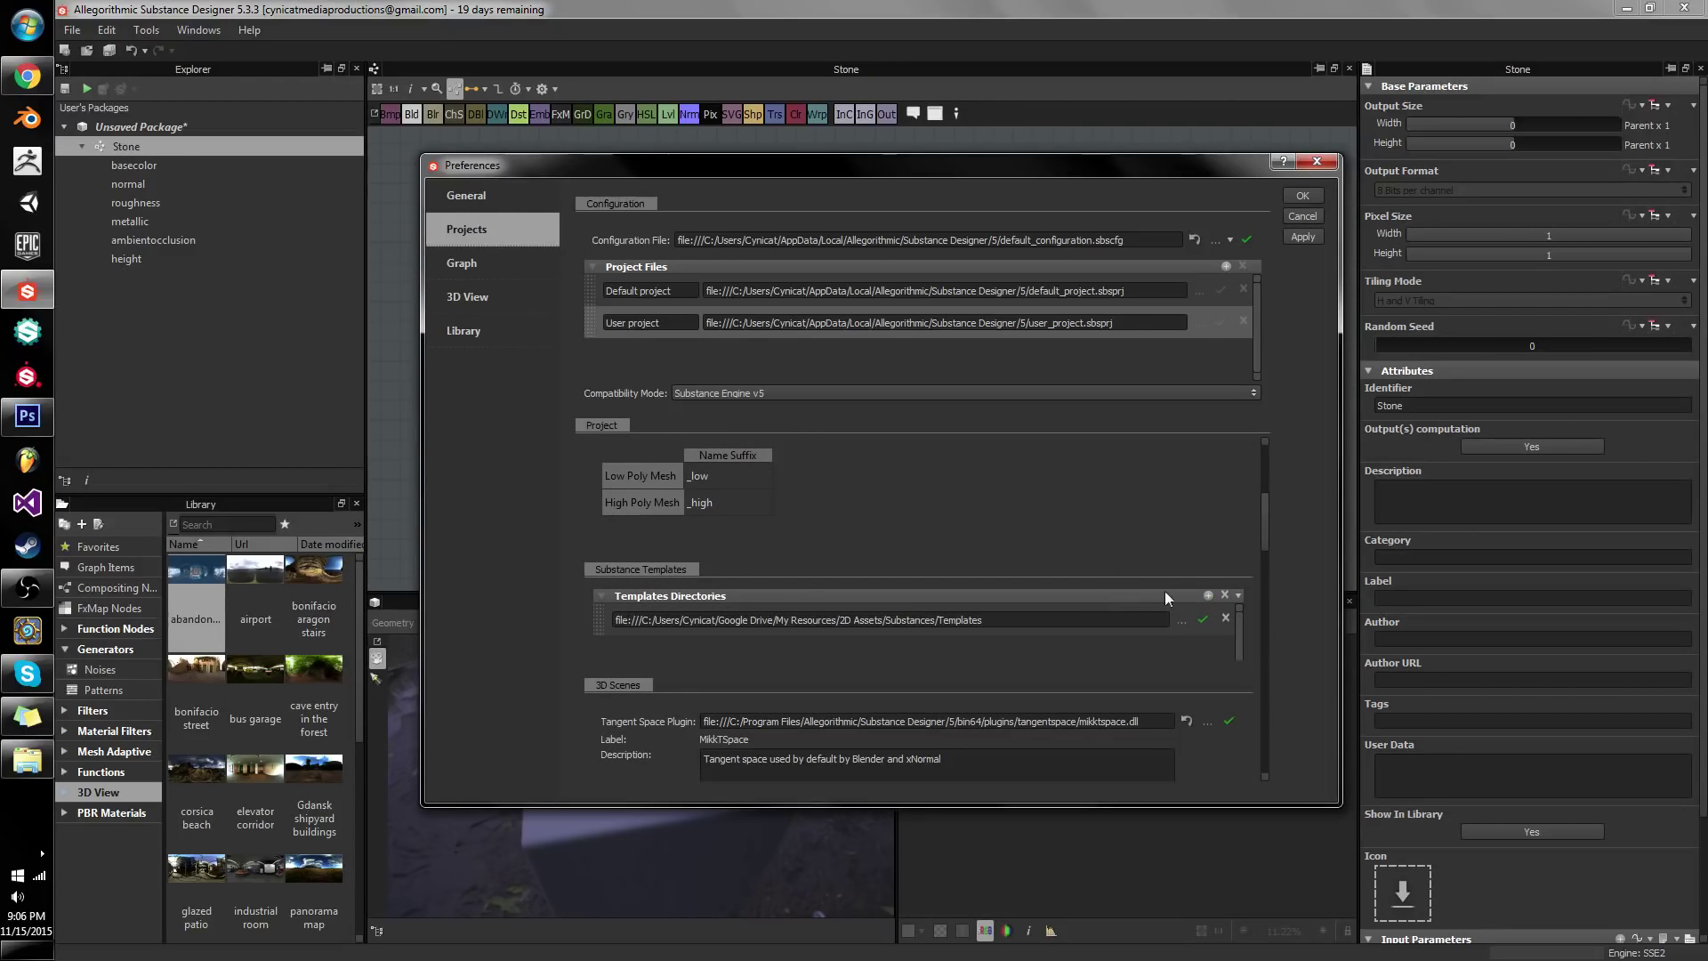
pyautogui.click(1203, 594)
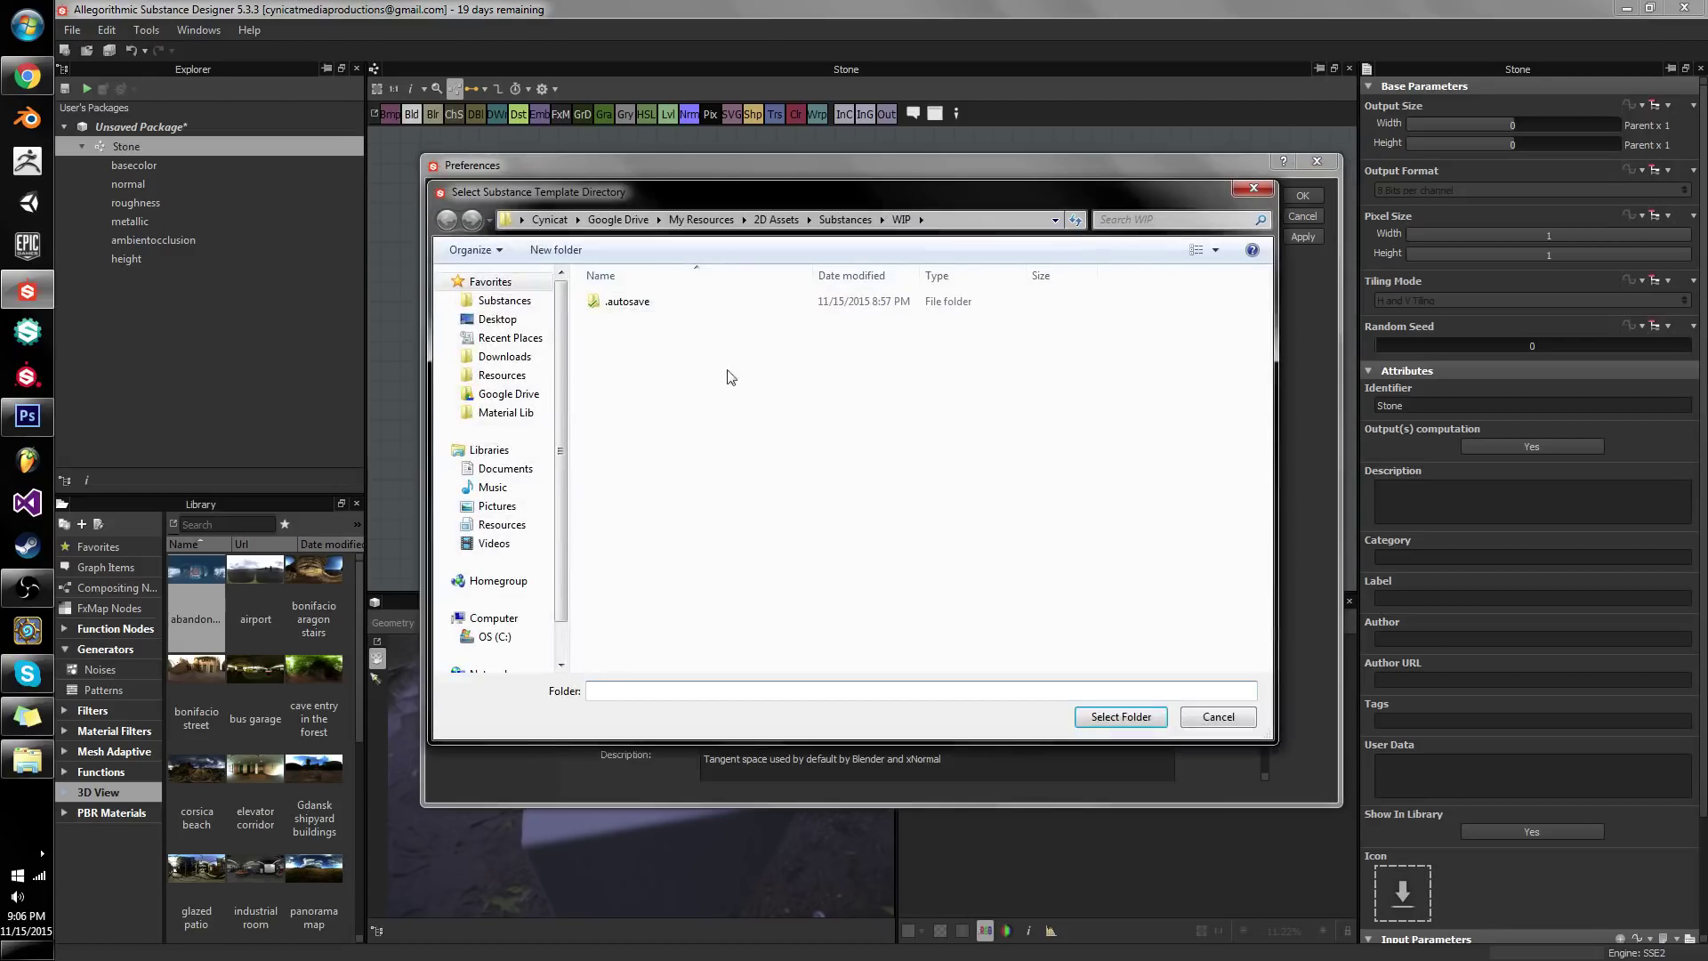
pyautogui.click(845, 219)
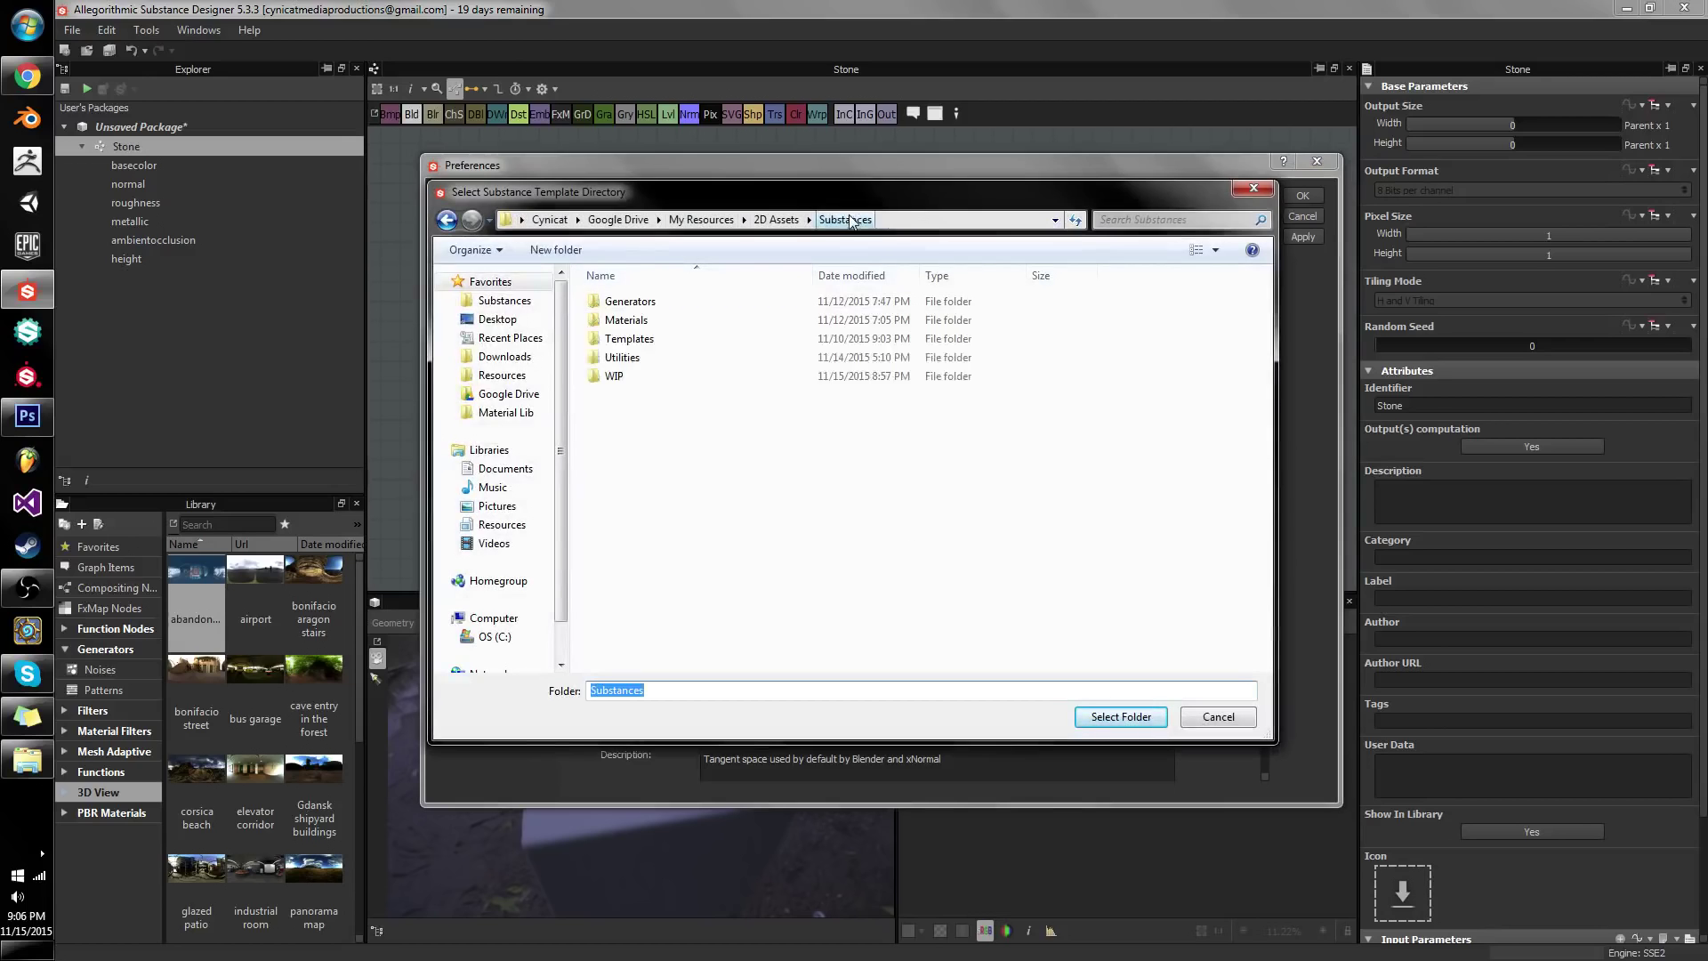
pyautogui.click(671, 340)
pyautogui.doubleClick(671, 340)
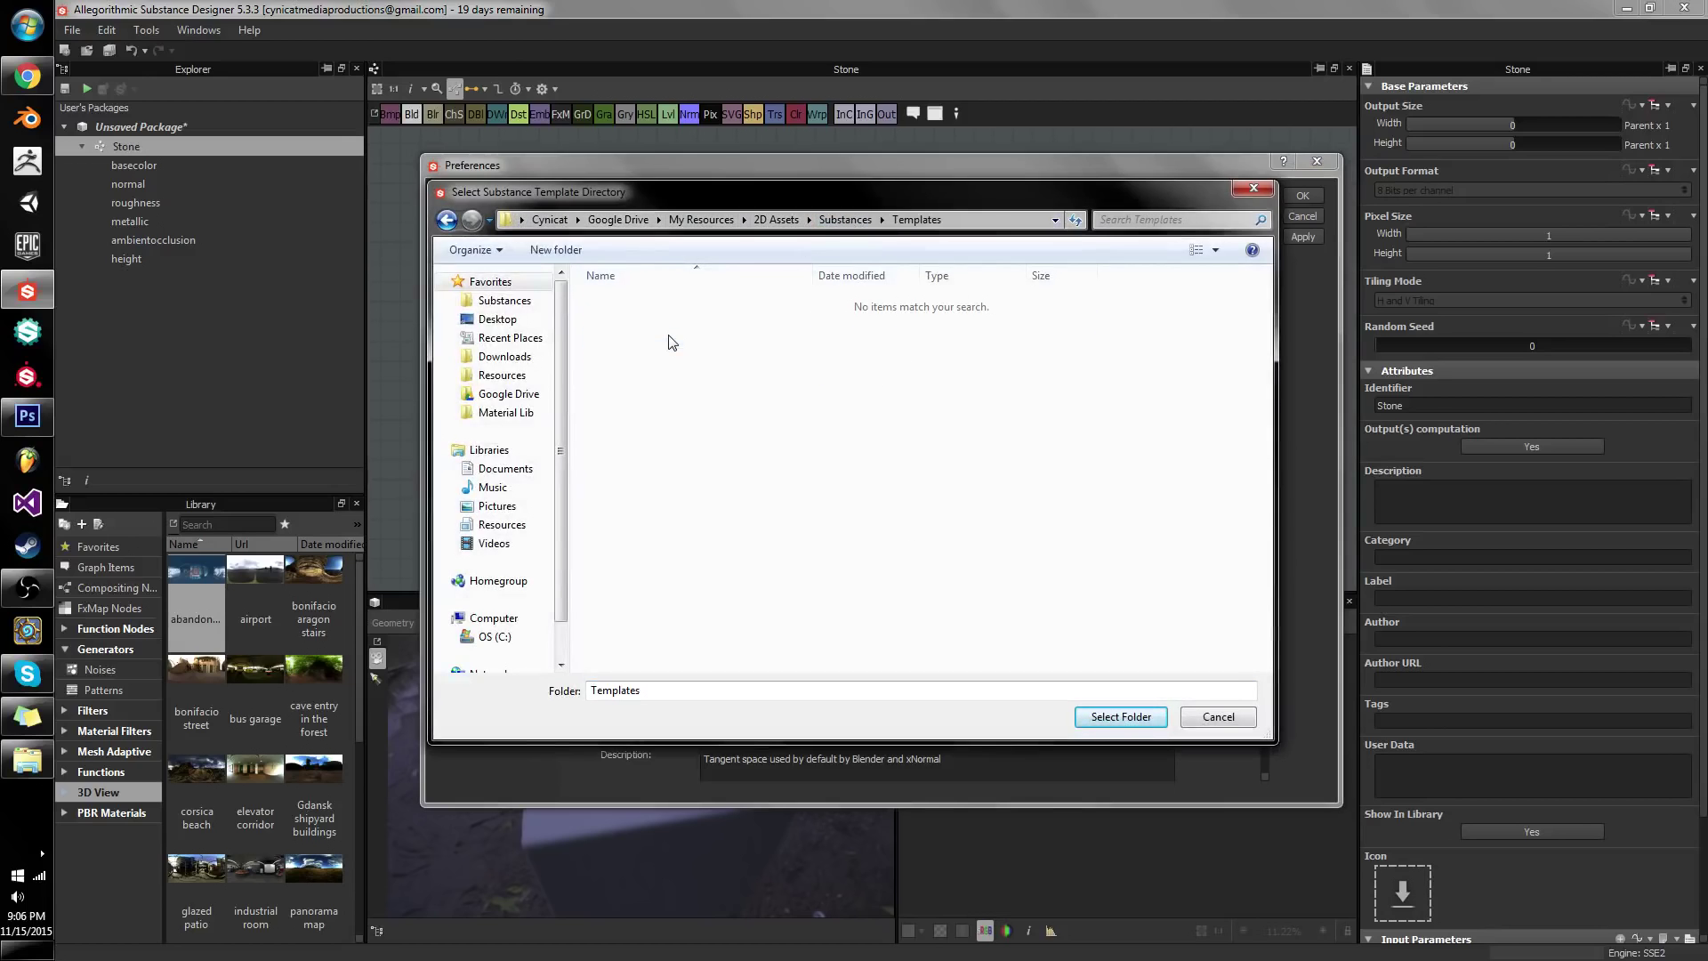
pyautogui.click(1230, 711)
pyautogui.click(1225, 647)
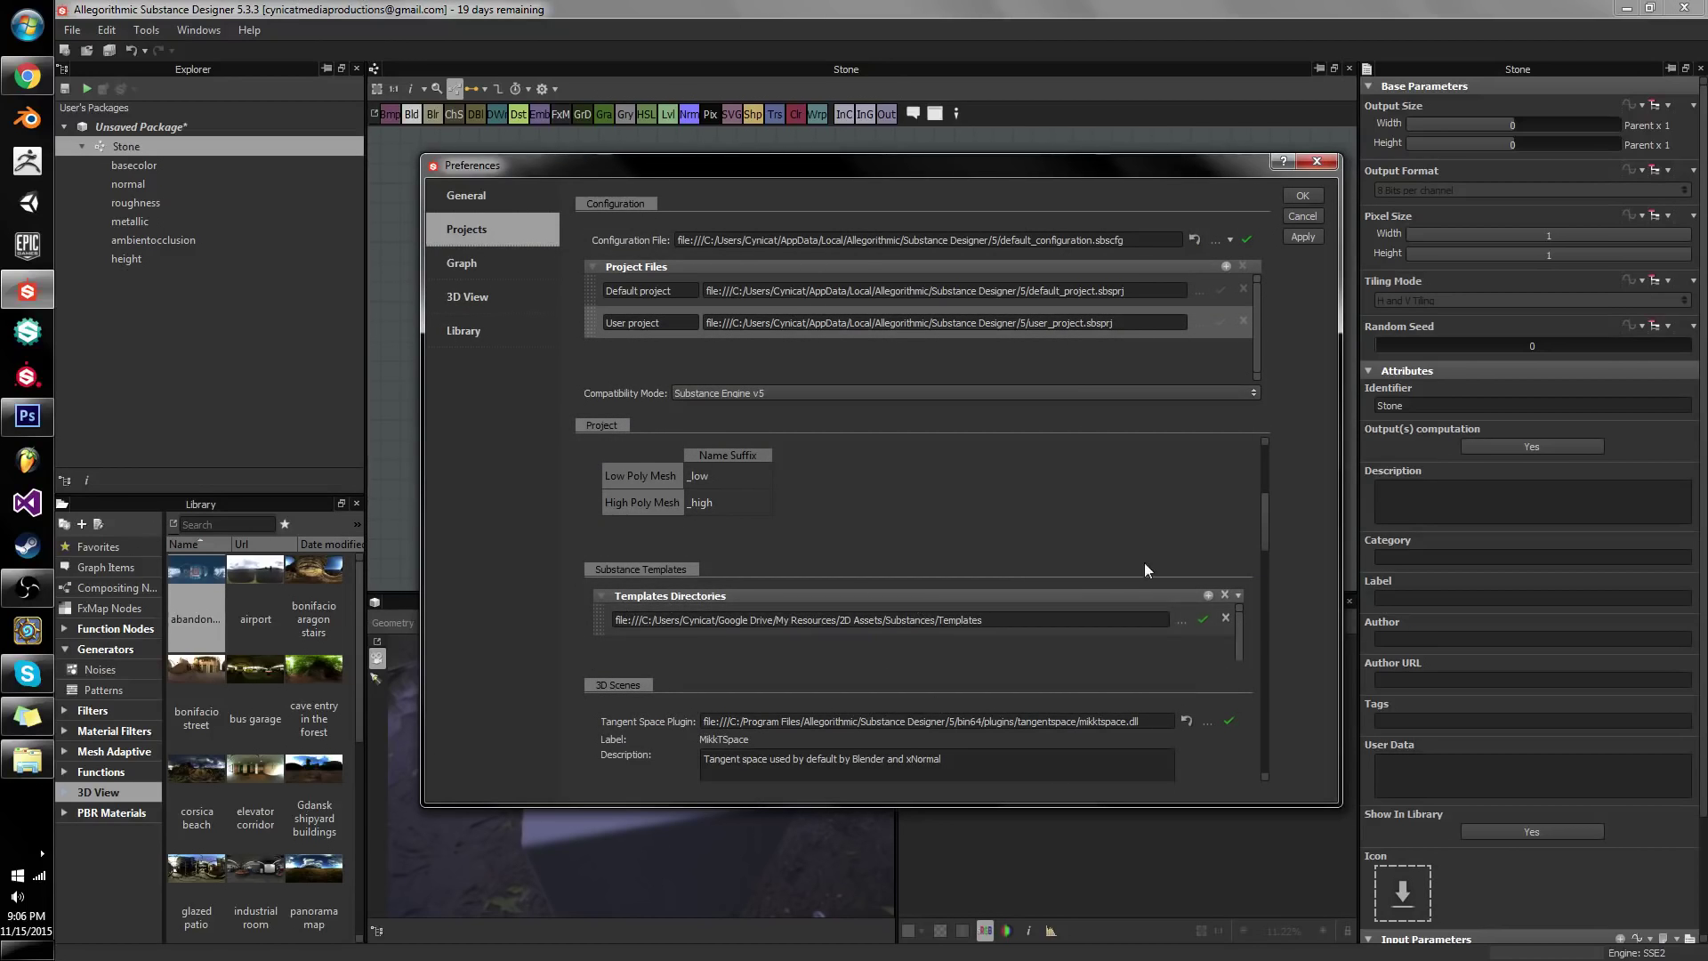
pyautogui.scroll(-5, 1144, 562)
pyautogui.click(1302, 195)
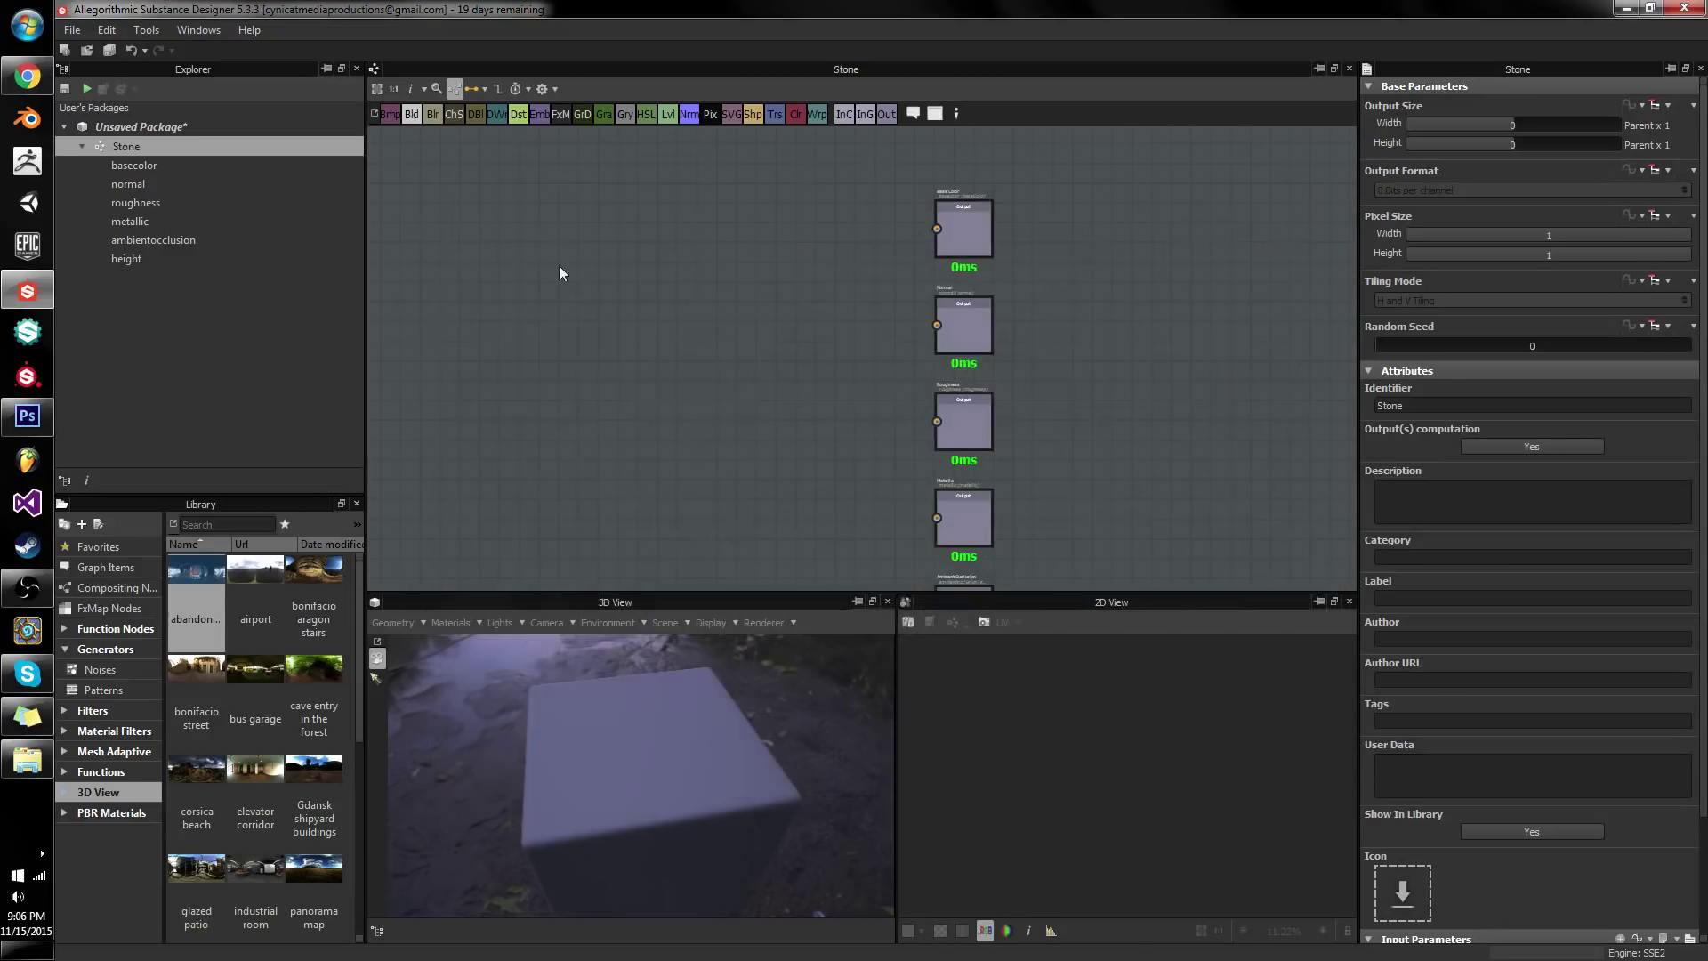
pyautogui.click(69, 52)
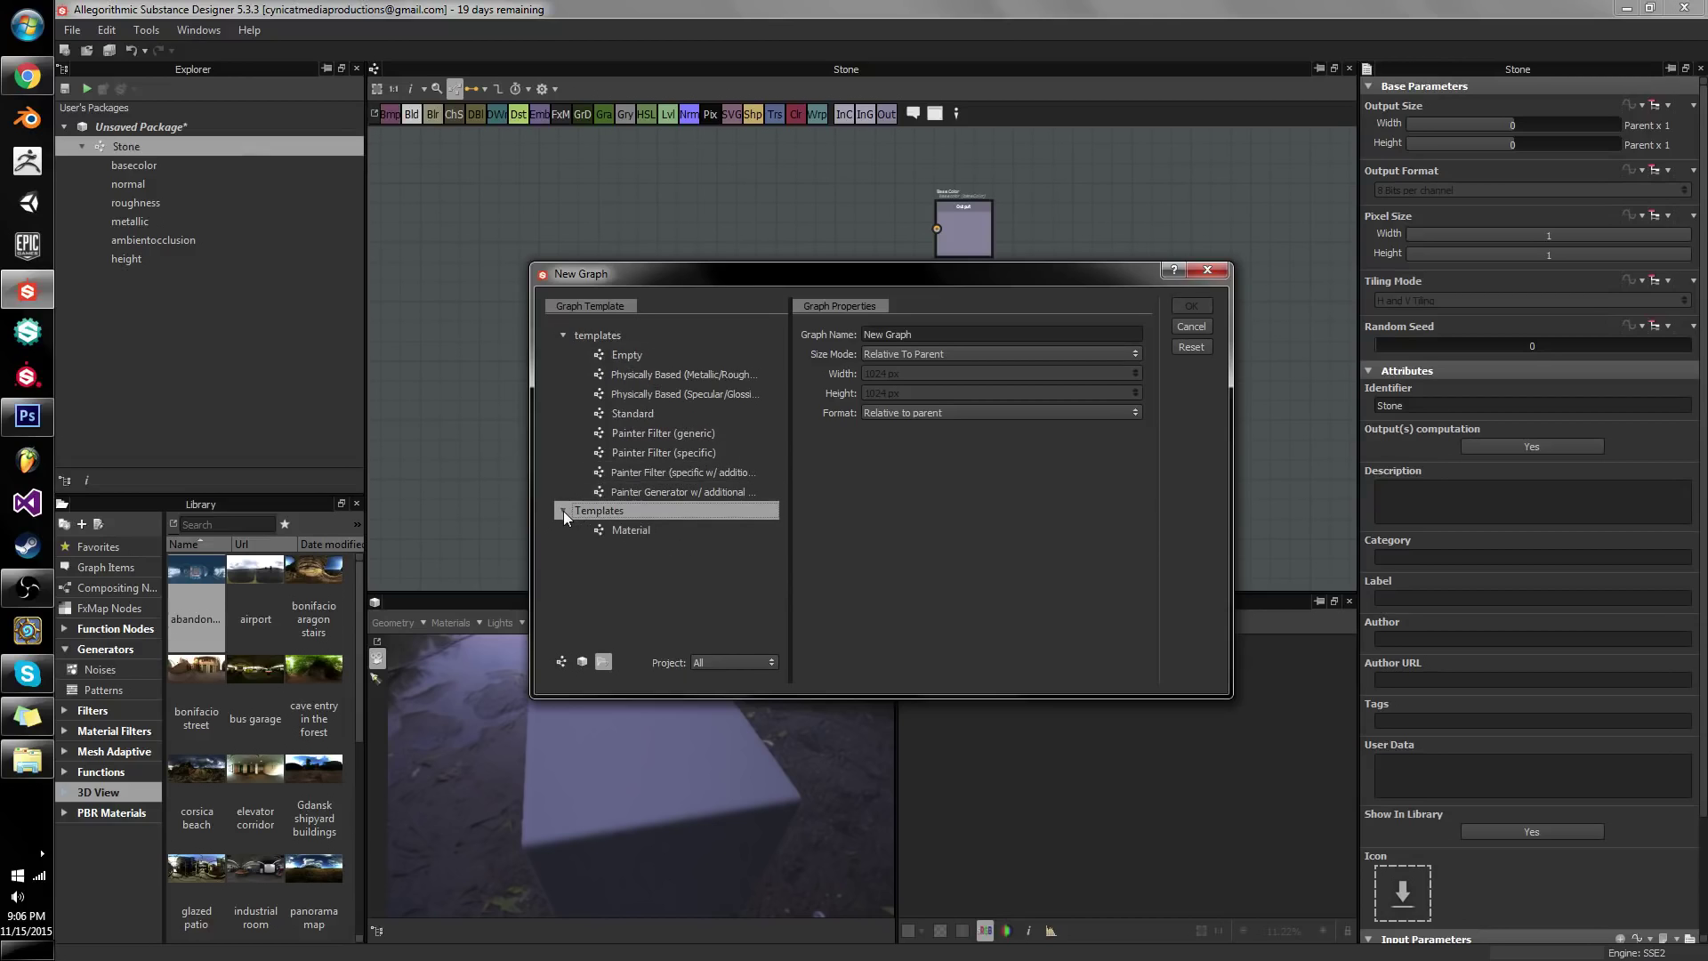
pyautogui.click(657, 532)
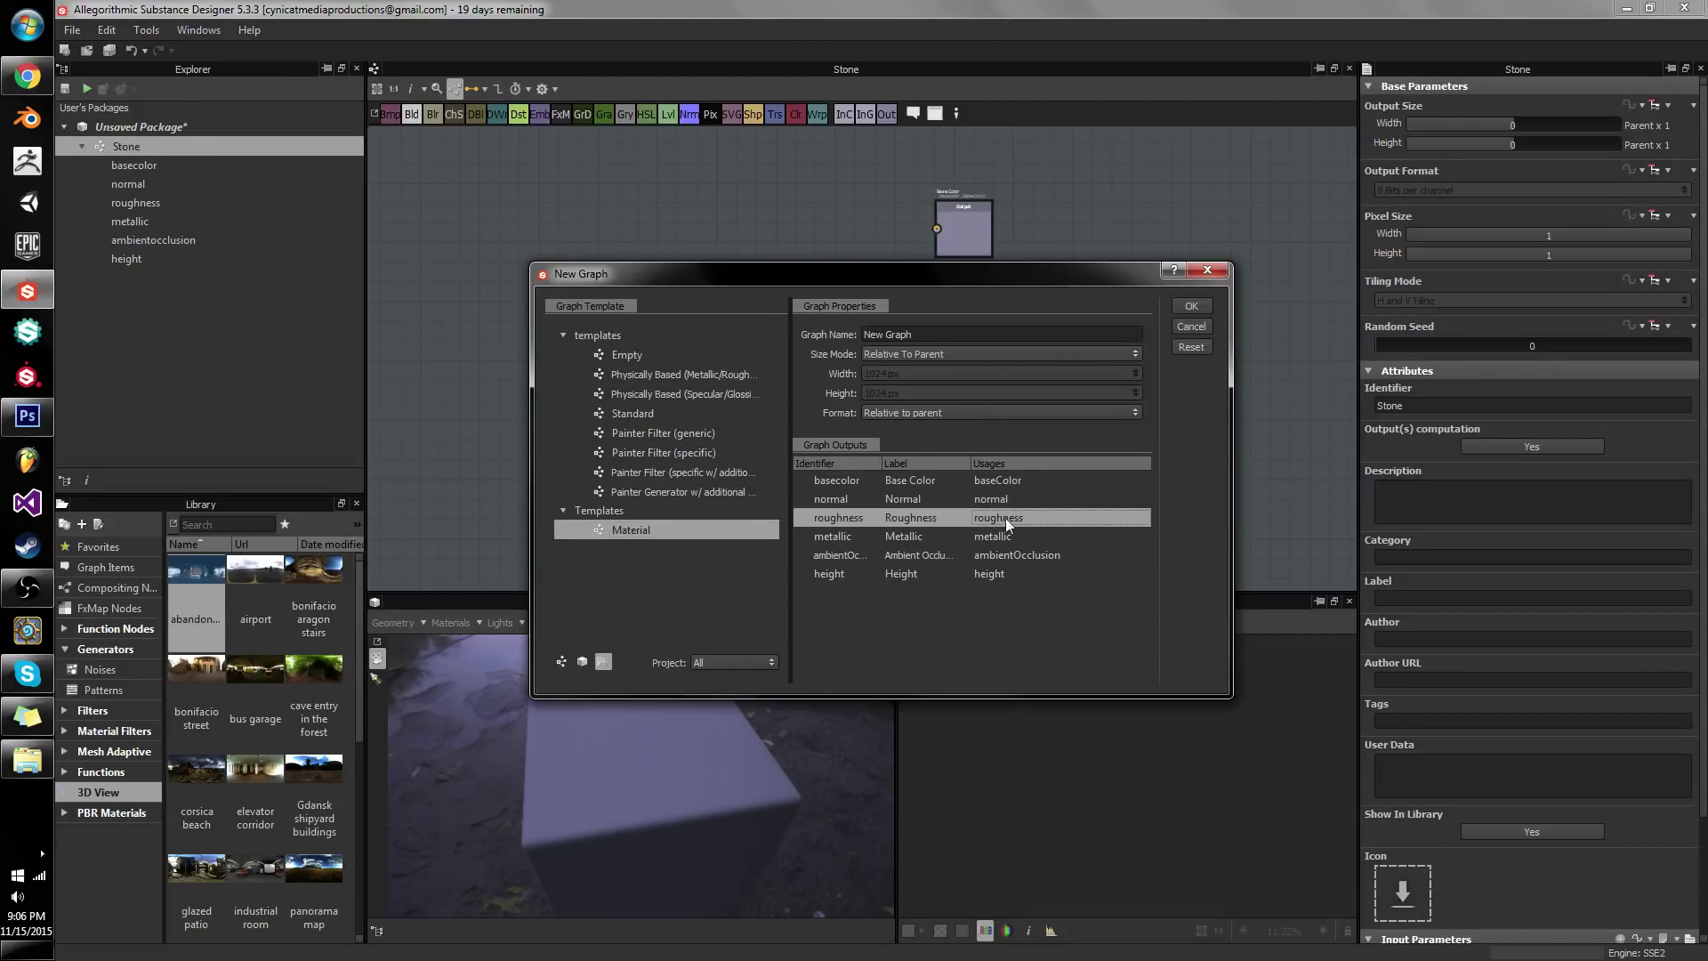
pyautogui.click(1017, 573)
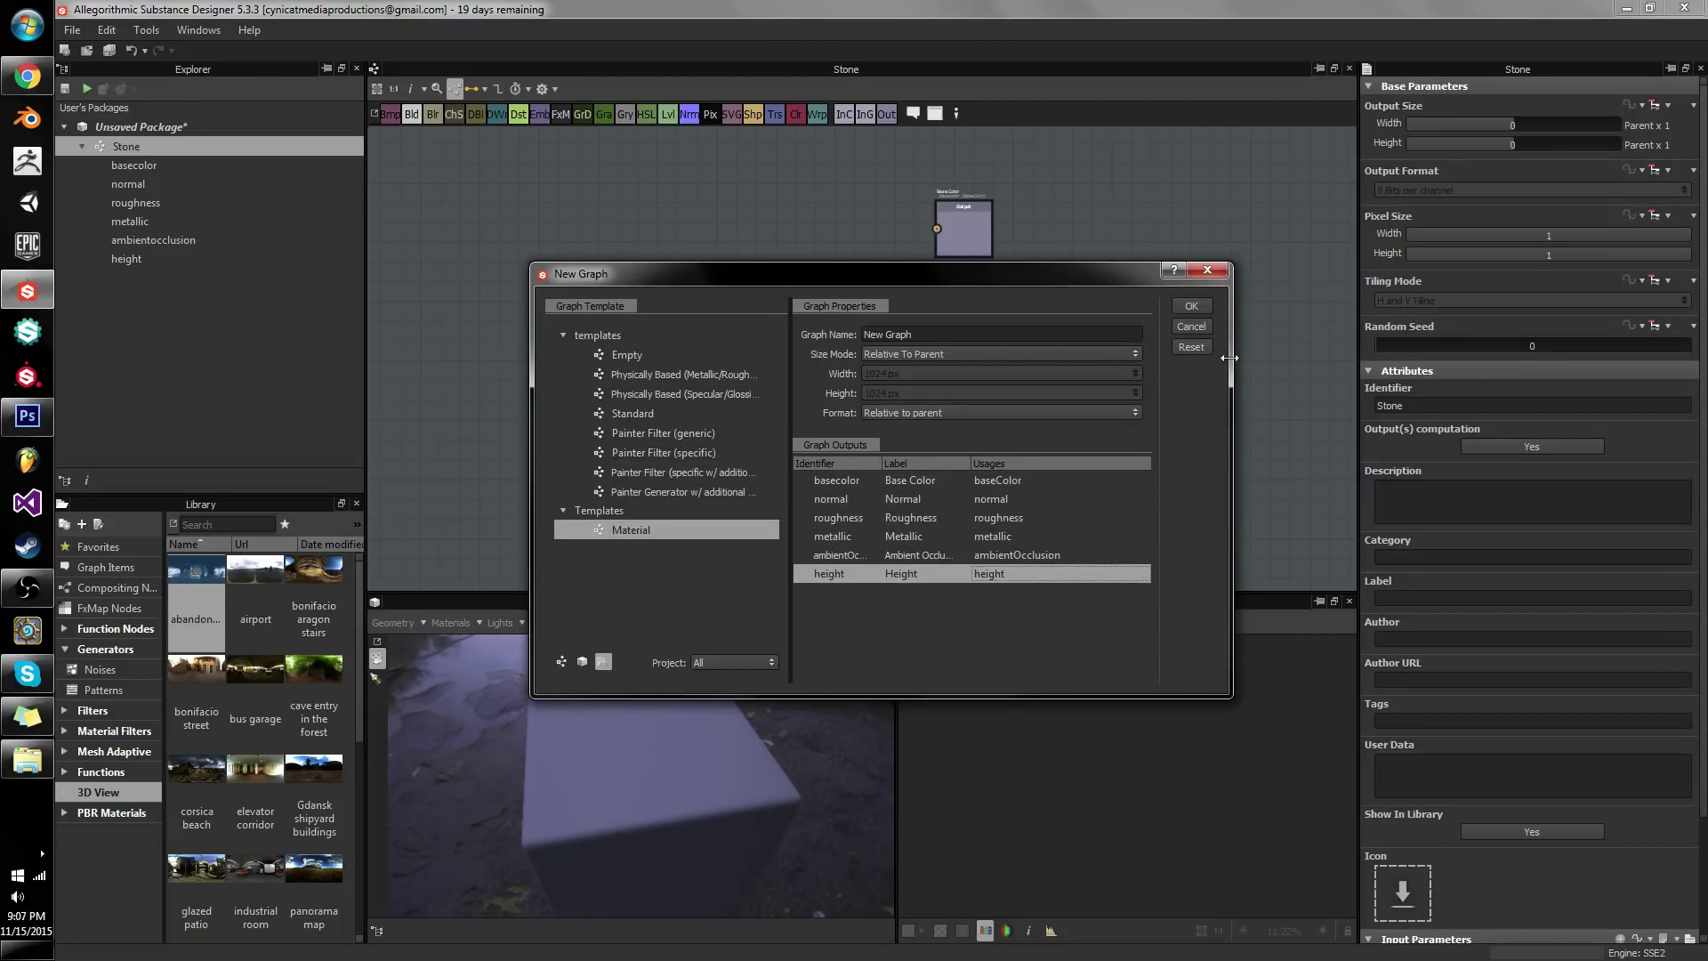
pyautogui.click(1191, 326)
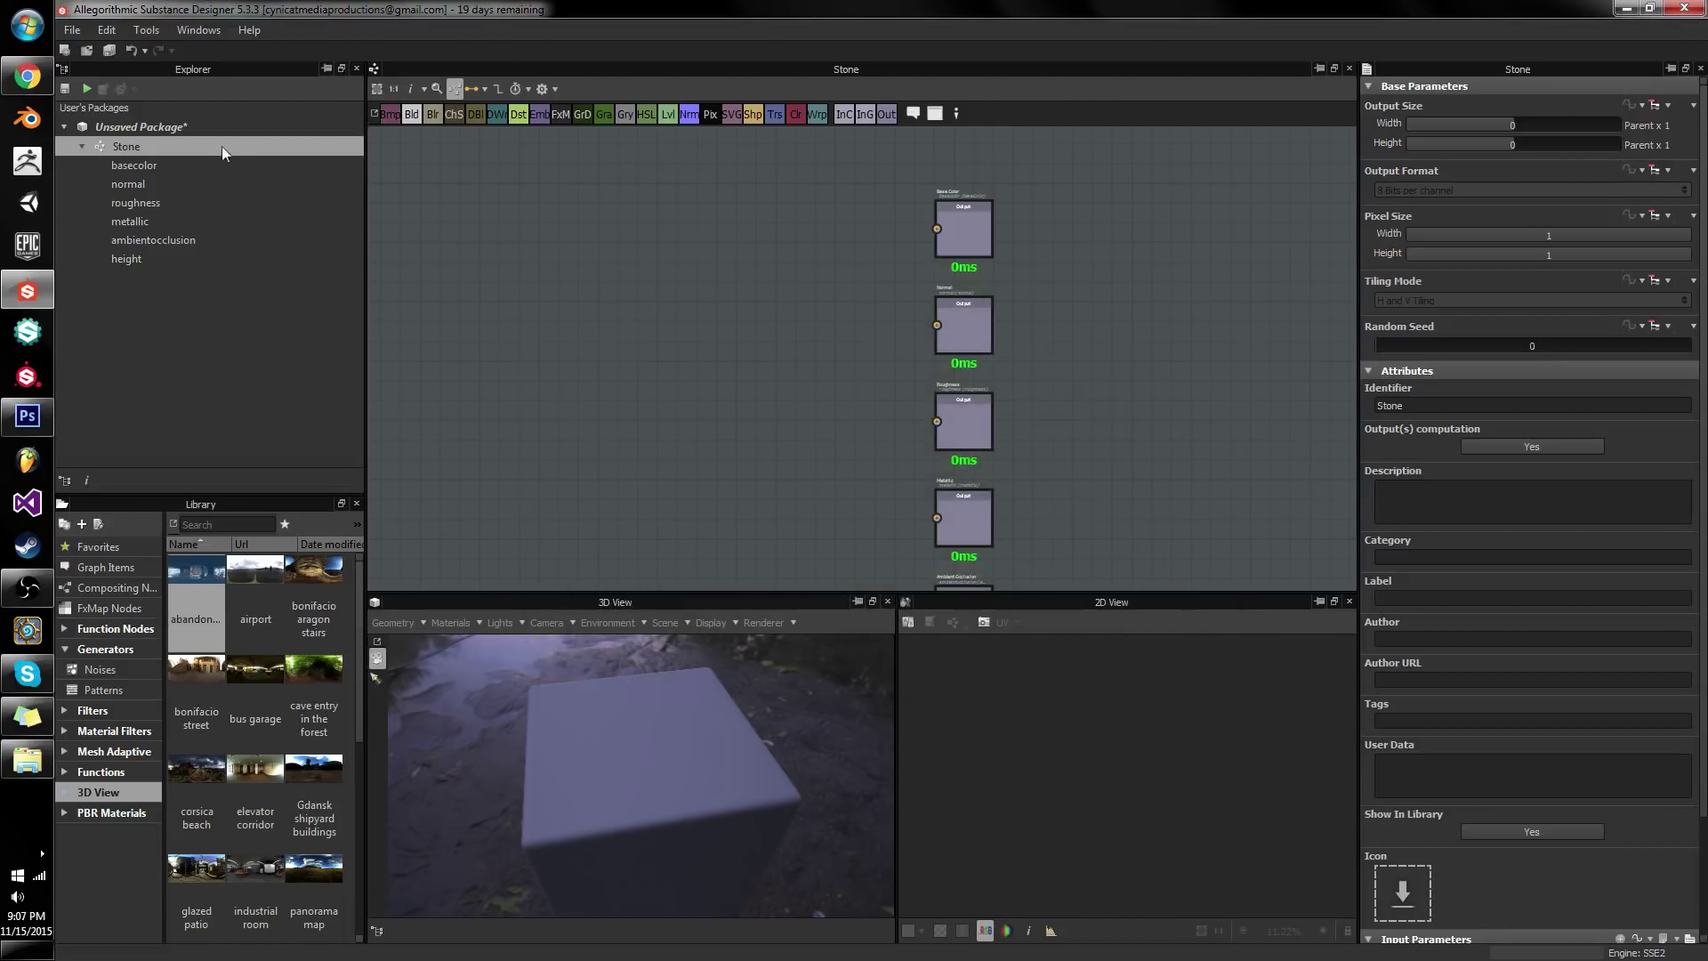
# - Remove the Stone graph from the Explorer and confirm with Yes
pyautogui.rightClick(178, 146)
pyautogui.click(253, 231)
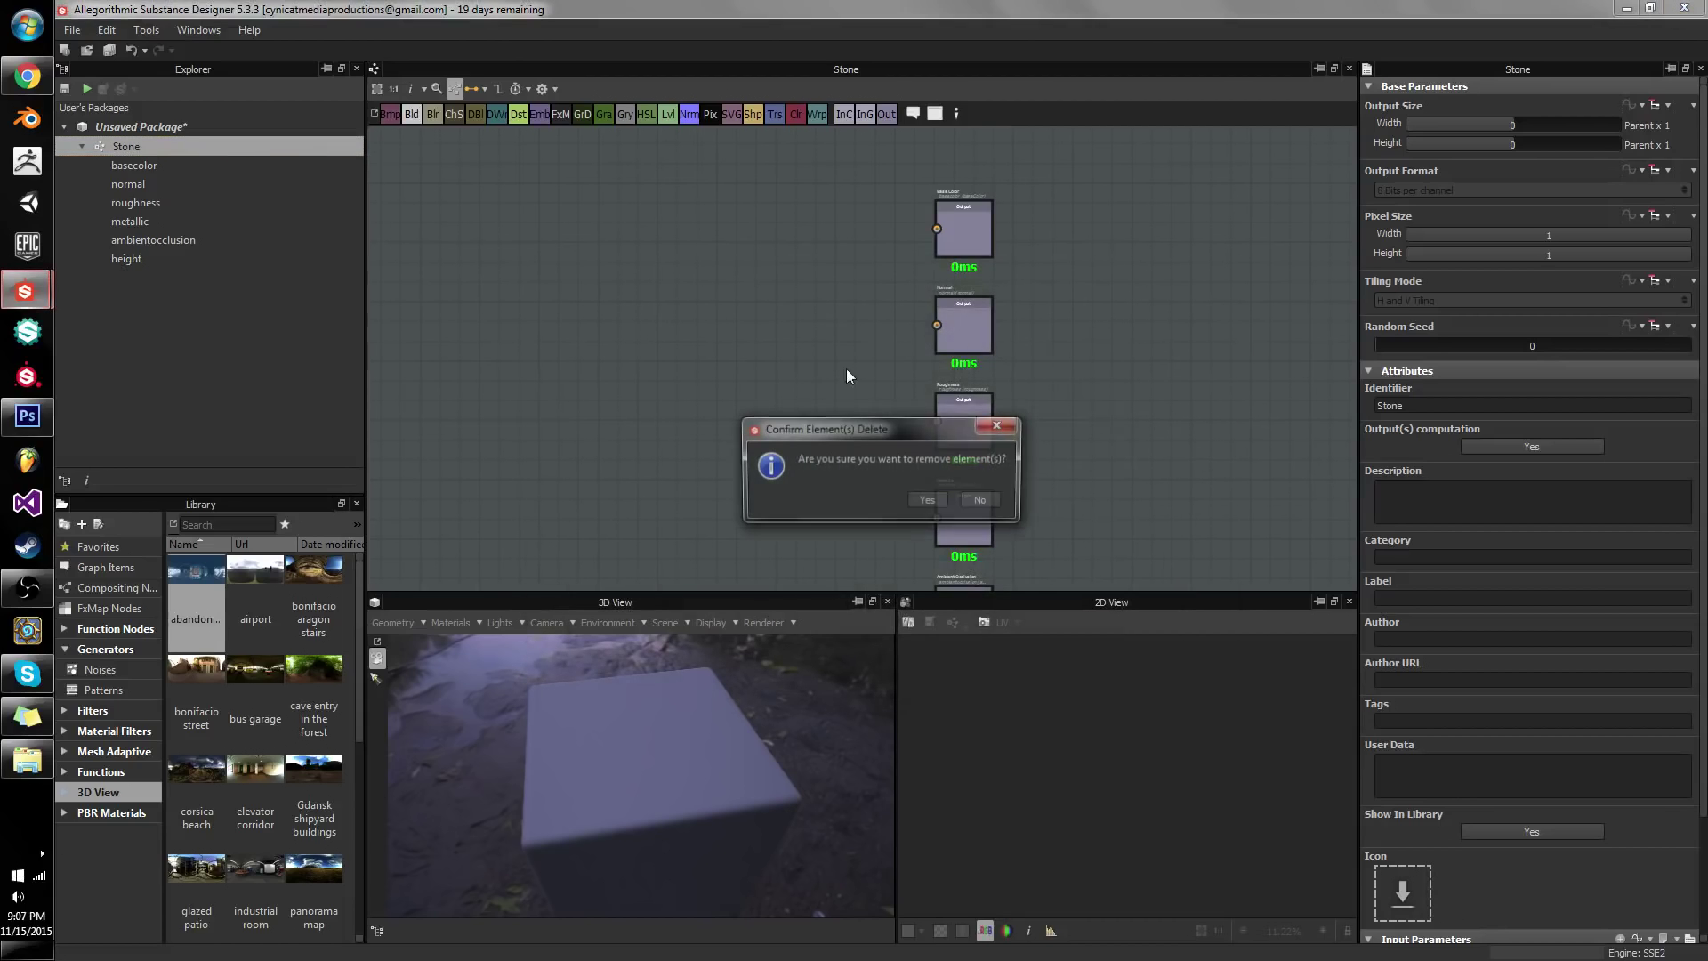
pyautogui.click(928, 496)
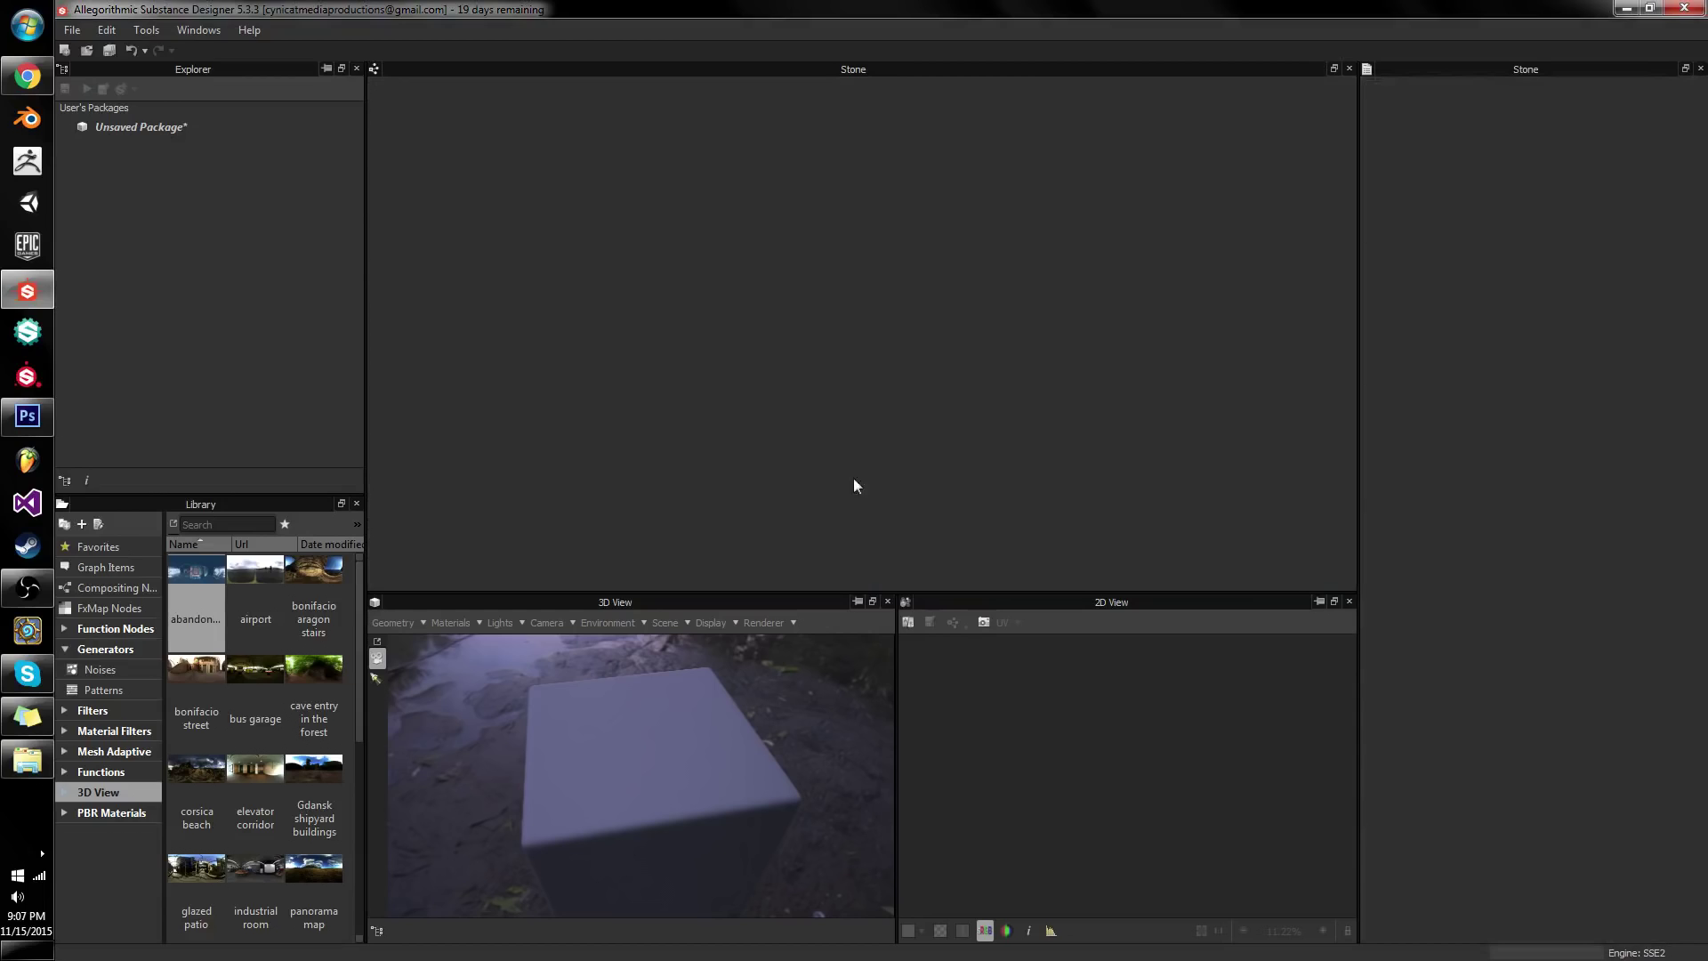